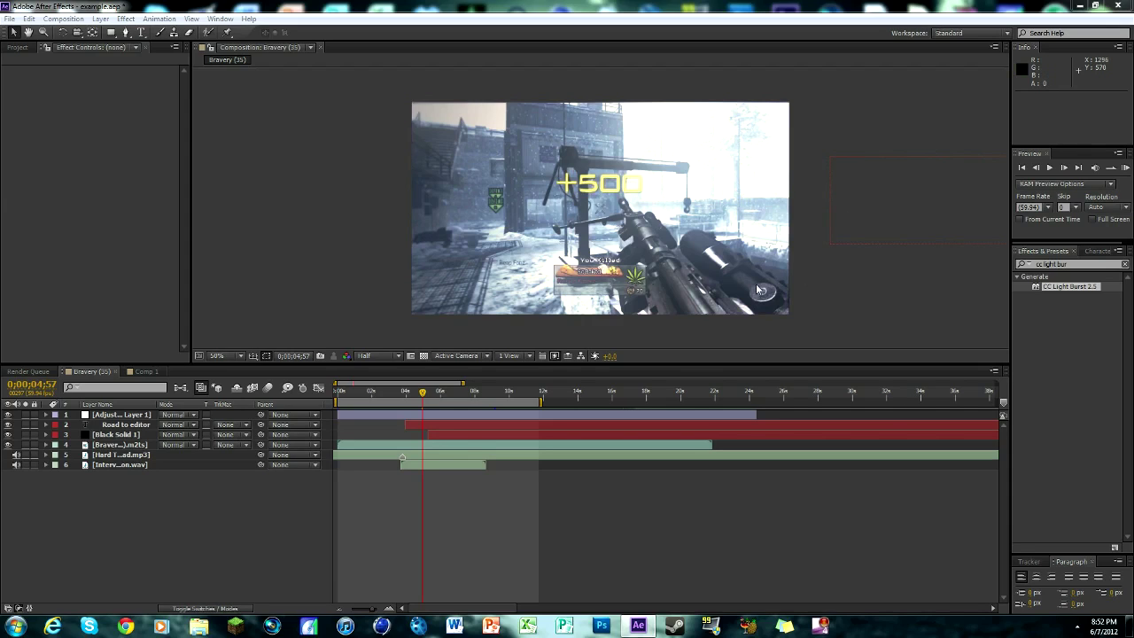
Step: Swap Comp 1's old layer for Bravery (1).m2ts from the Project panel
{"action": "mouse_move", "coordinate": [423, 394]}
{"action": "left_mouse_down"}
{"action": "mouse_move", "coordinate": [436, 393]}
{"action": "mouse_move", "coordinate": [403, 393]}
{"action": "mouse_move", "coordinate": [421, 403]}
{"action": "left_mouse_up"}
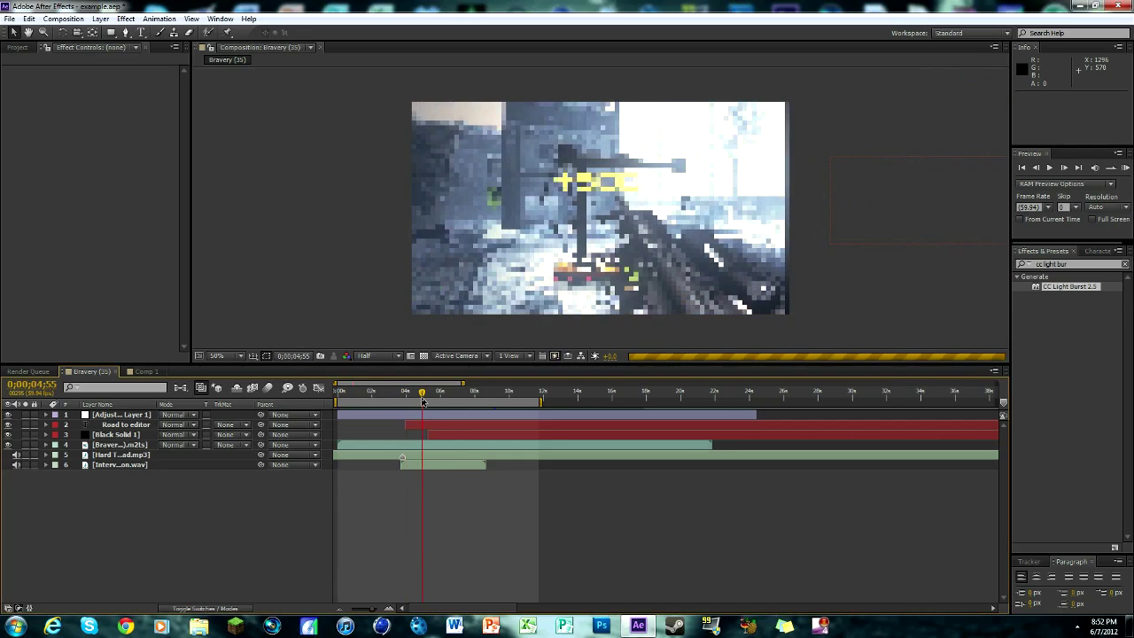
{"action": "left_click", "coordinate": [147, 371]}
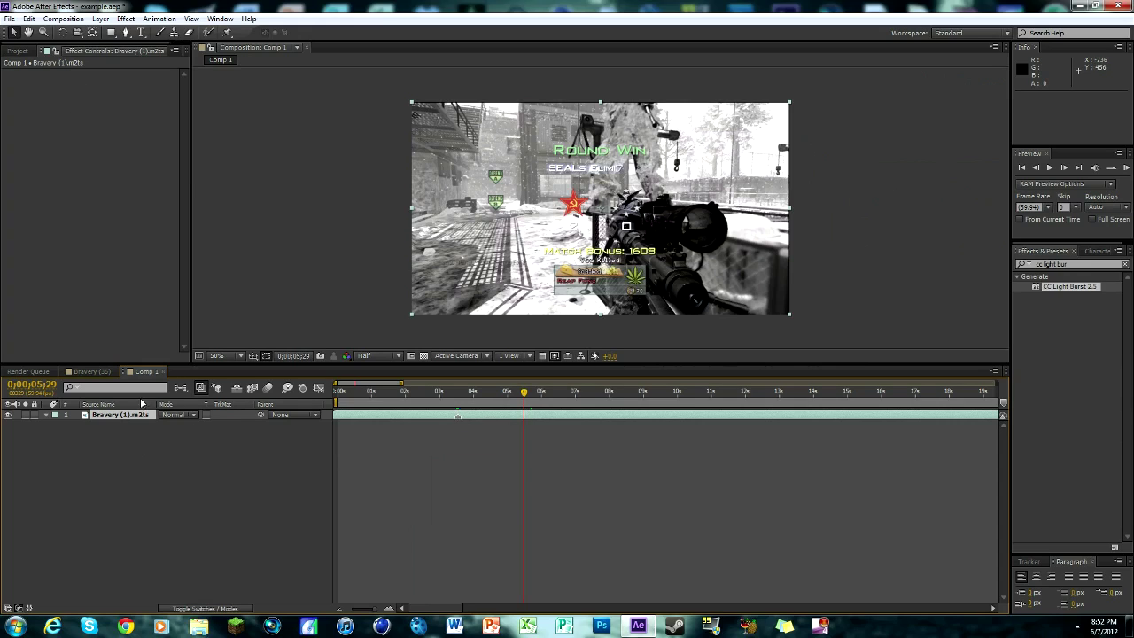
{"action": "key", "text": "Delete"}
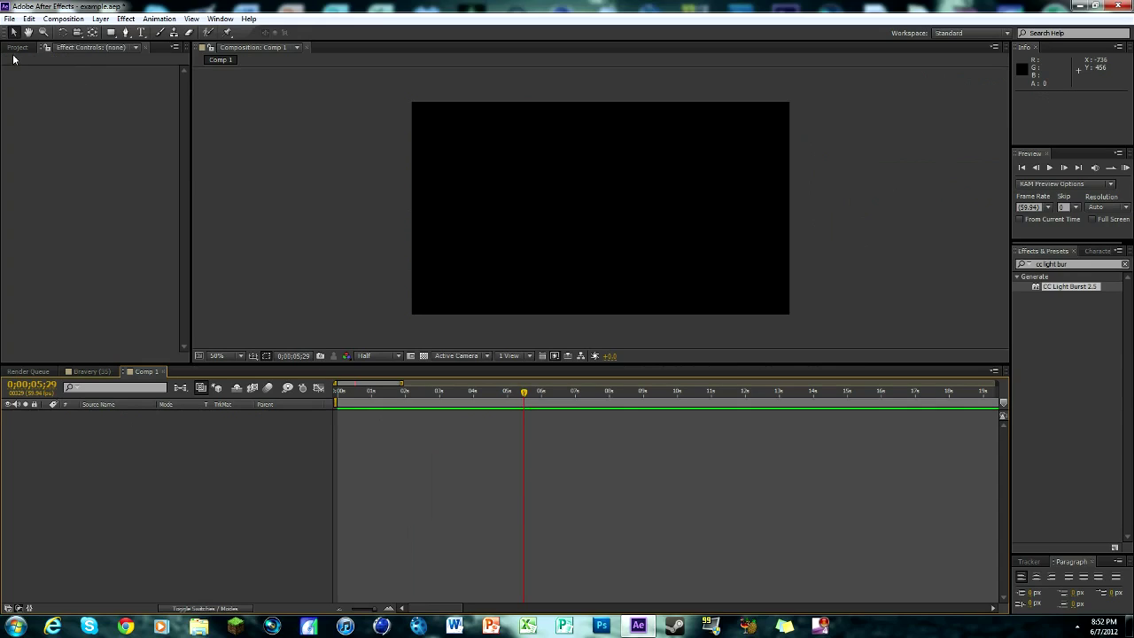
{"action": "left_click", "coordinate": [17, 50]}
{"action": "left_click_drag", "start_coordinate": [43, 219], "coordinate": [602, 209]}
{"action": "left_click_drag", "start_coordinate": [523, 391], "coordinate": [465, 397]}
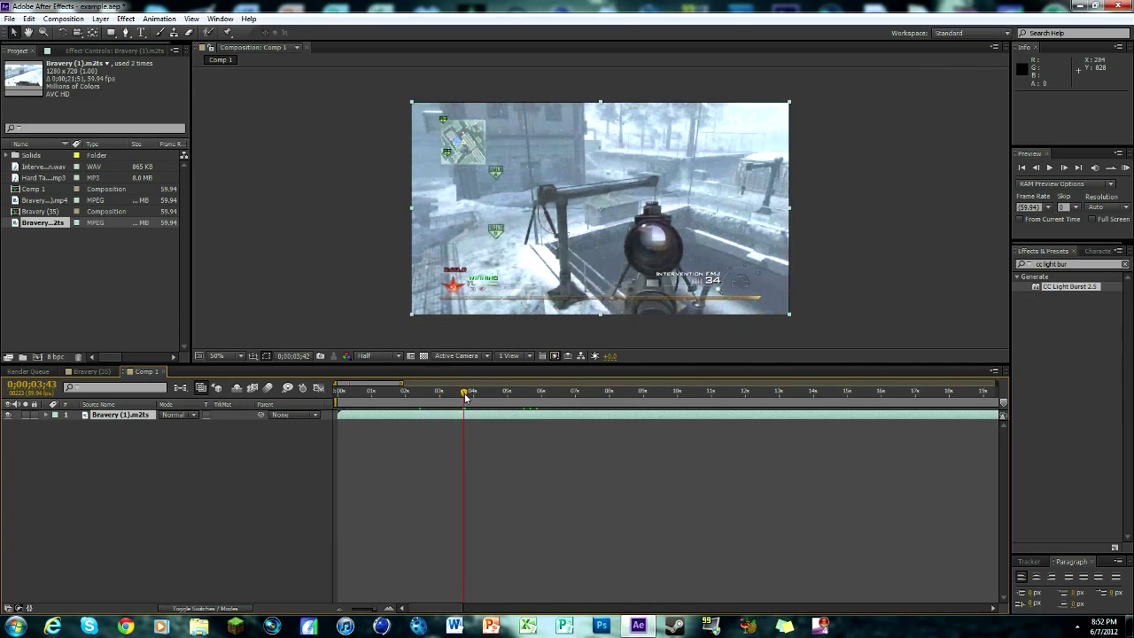
{"action": "left_click", "coordinate": [1064, 168]}
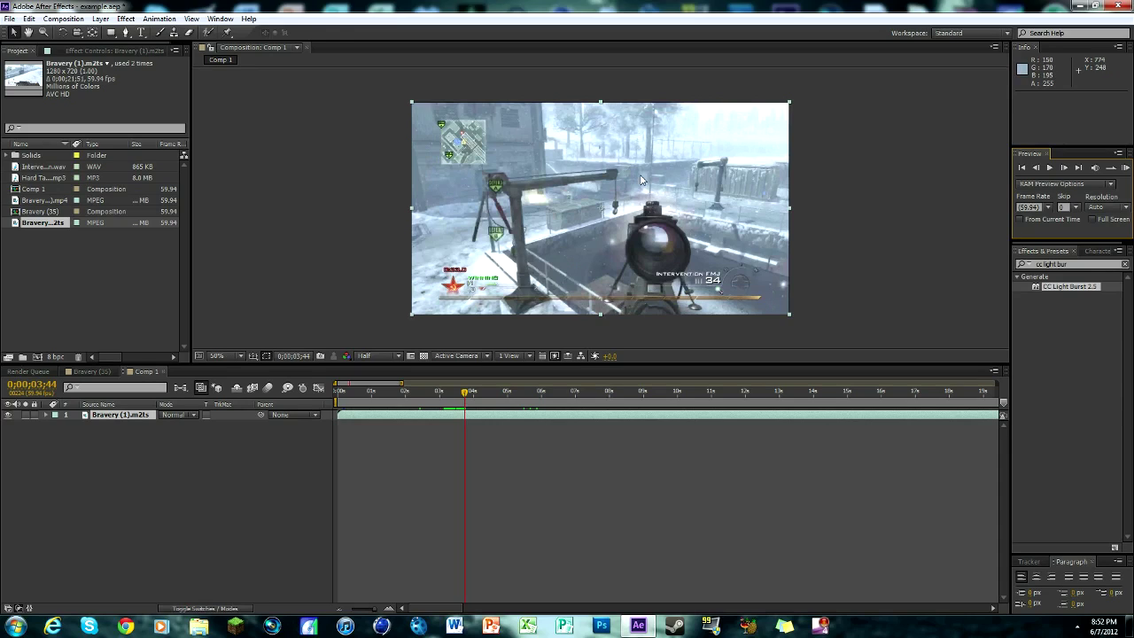
Step: Step frames to 0;00;03;43, then add a layer marker and undo it
{"action": "left_click", "coordinate": [1037, 170]}
{"action": "left_click", "coordinate": [1063, 168]}
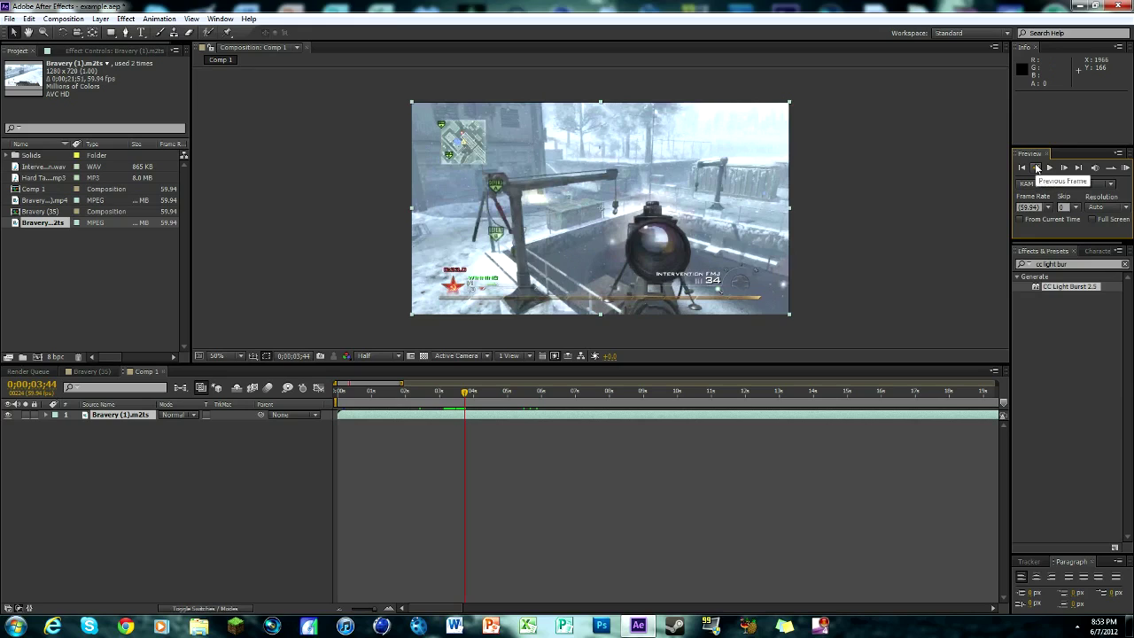
{"action": "left_click", "coordinate": [1036, 168]}
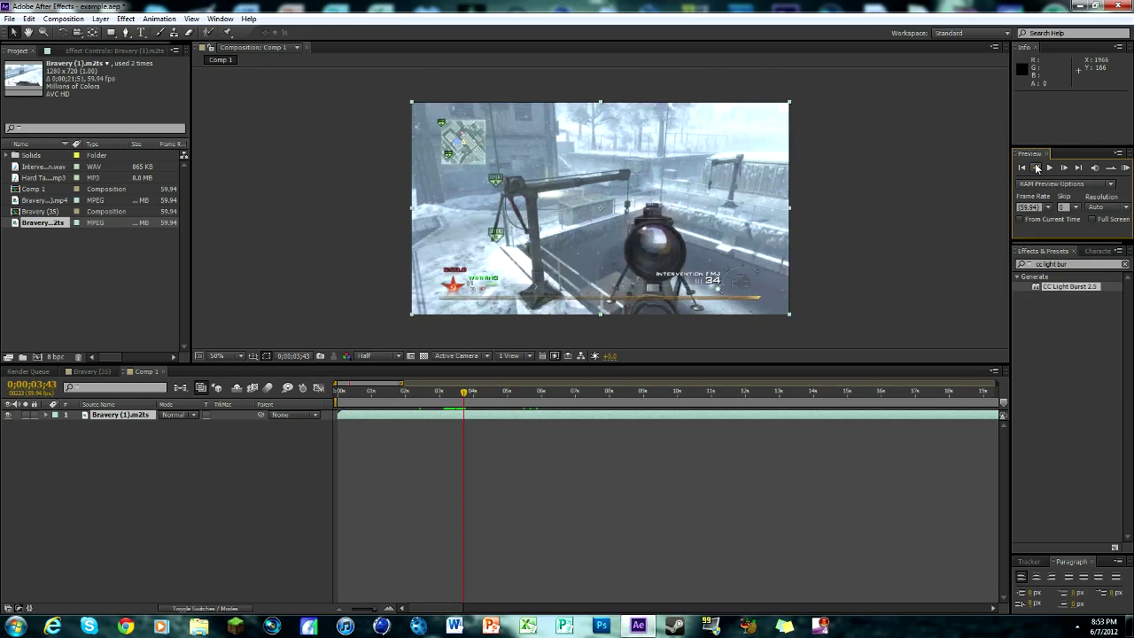
{"action": "left_click", "coordinate": [483, 417]}
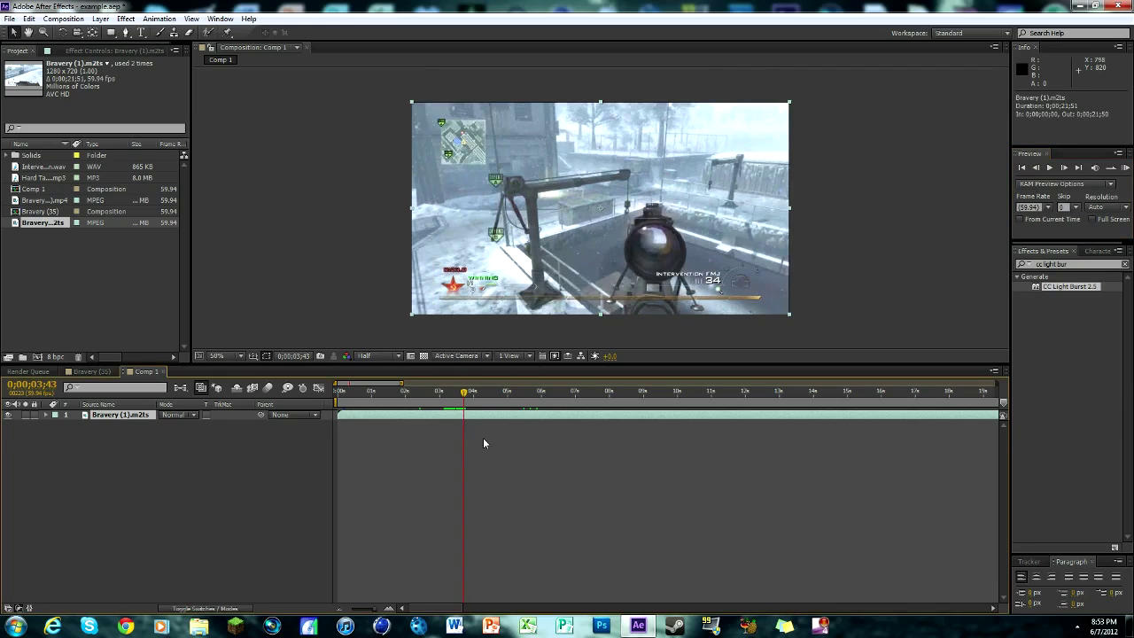
{"action": "key", "text": "shift+8"}
{"action": "key", "text": "ctrl+z"}
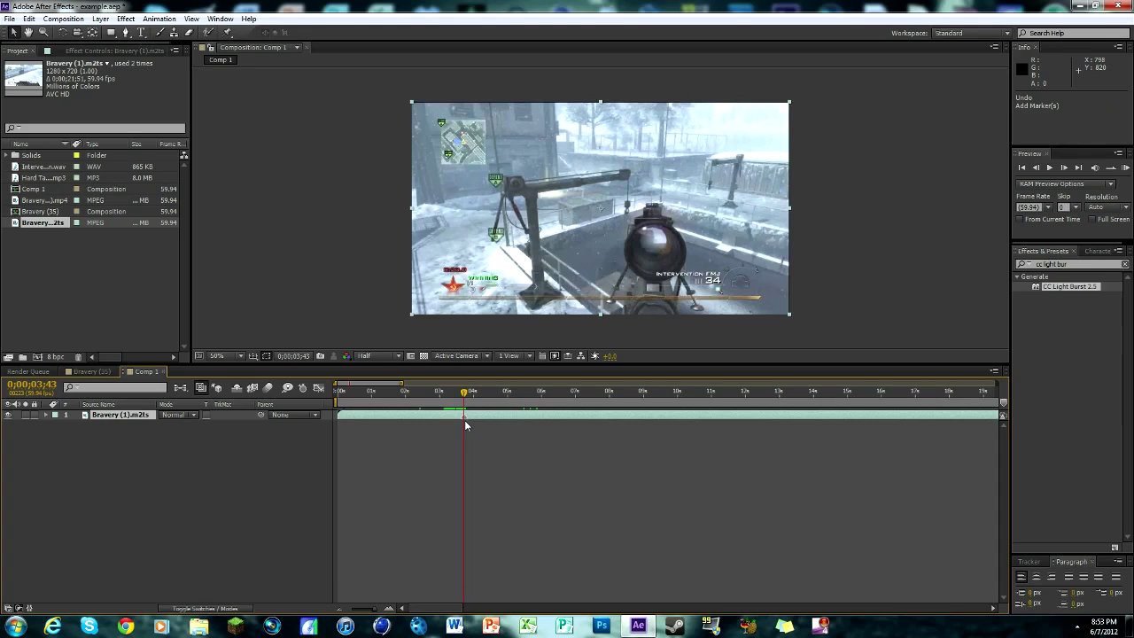
Step: Search effects for 'twixto' and drag Twixtor onto the Bravery (1).m2ts layer
{"action": "left_click", "coordinate": [381, 610]}
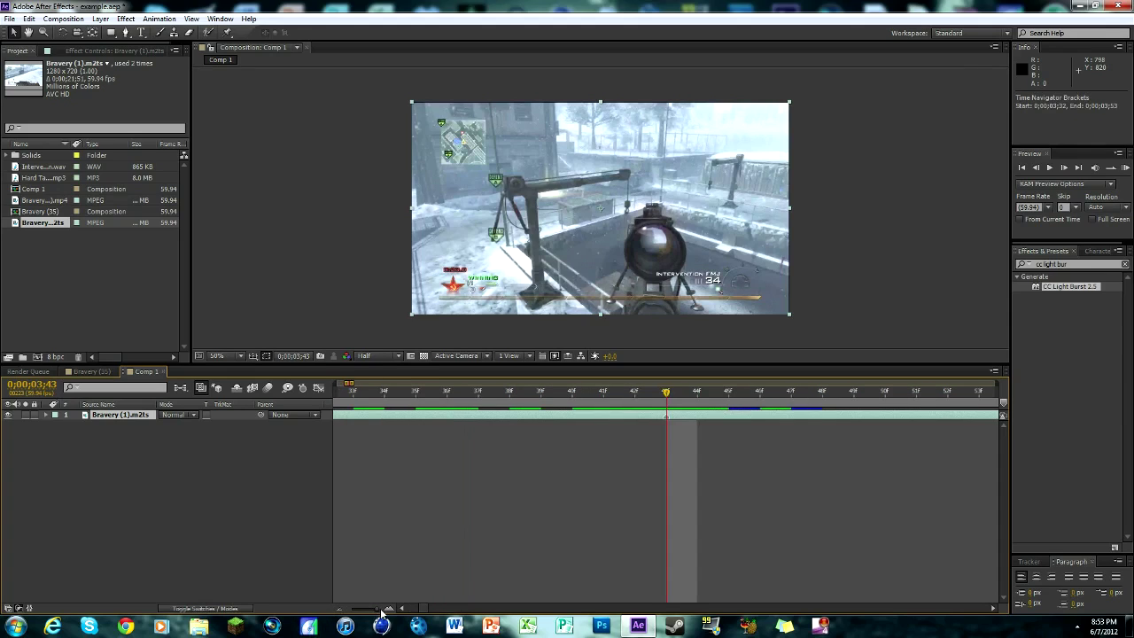
{"action": "left_click", "coordinate": [379, 611]}
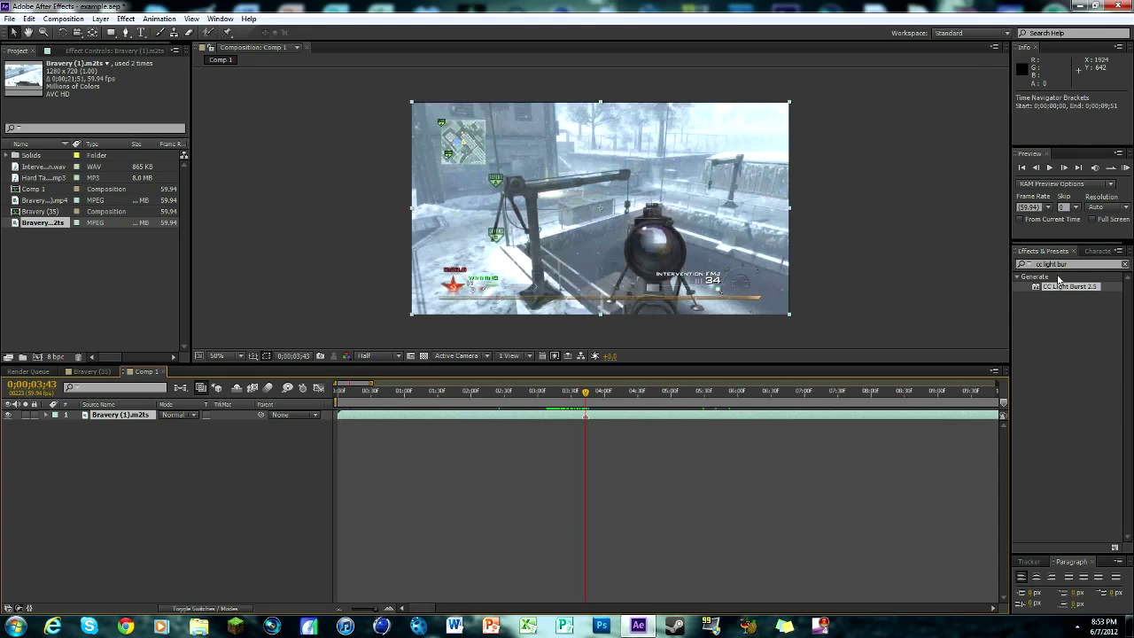
{"action": "left_click", "coordinate": [1086, 351]}
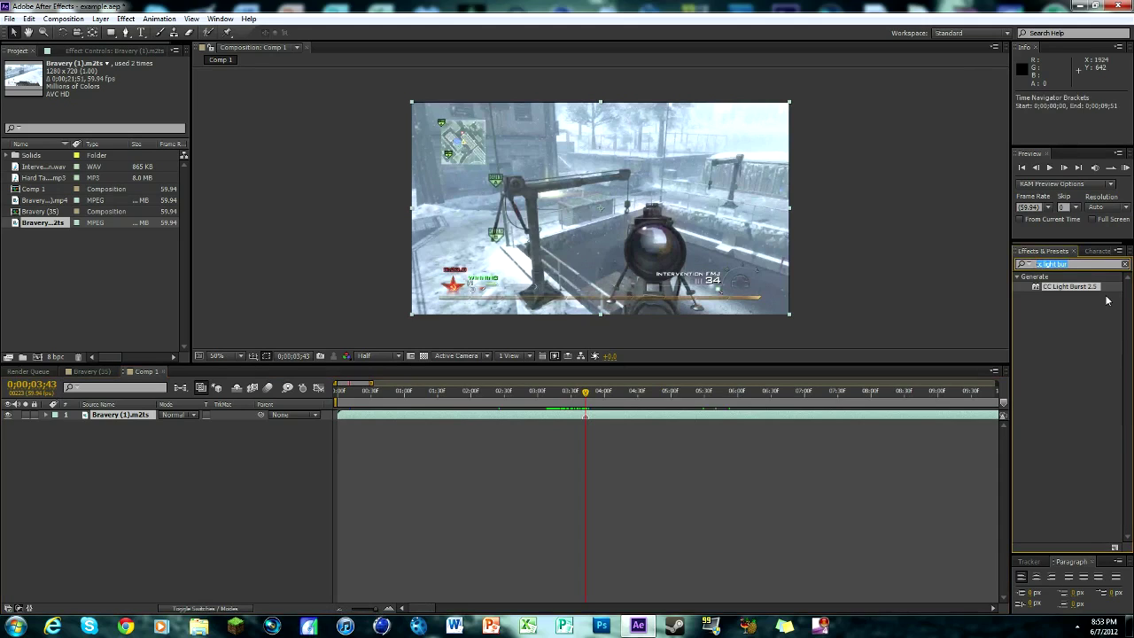
{"action": "type", "text": "twixtor"}
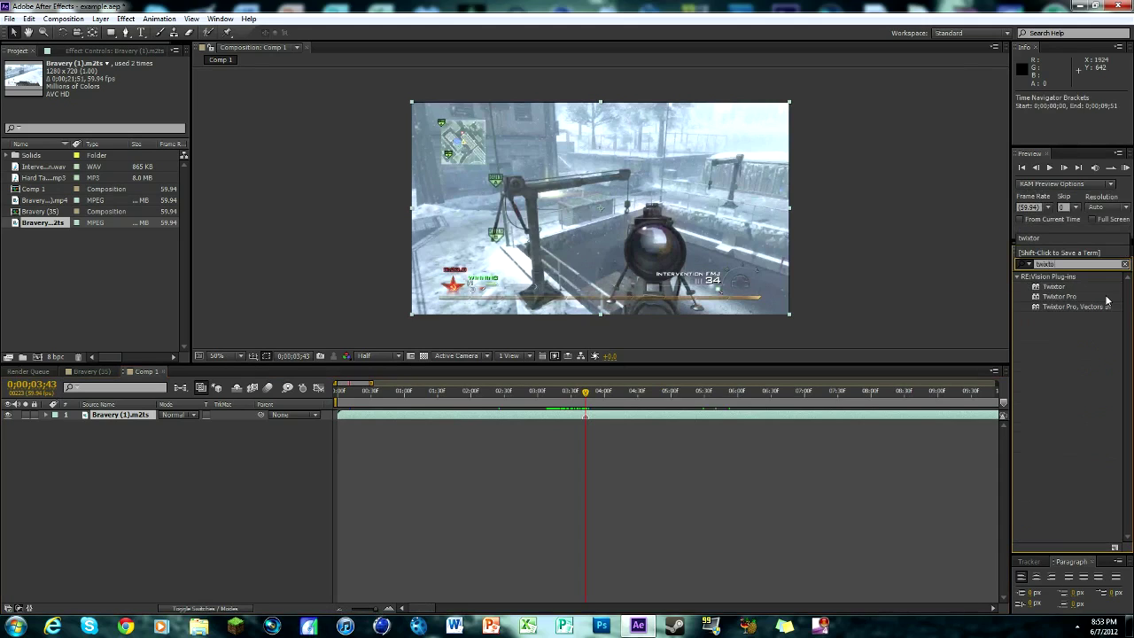
{"action": "left_click", "coordinate": [587, 417]}
{"action": "left_click", "coordinate": [1054, 289]}
{"action": "left_click_drag", "start_coordinate": [1056, 293], "coordinate": [630, 416]}
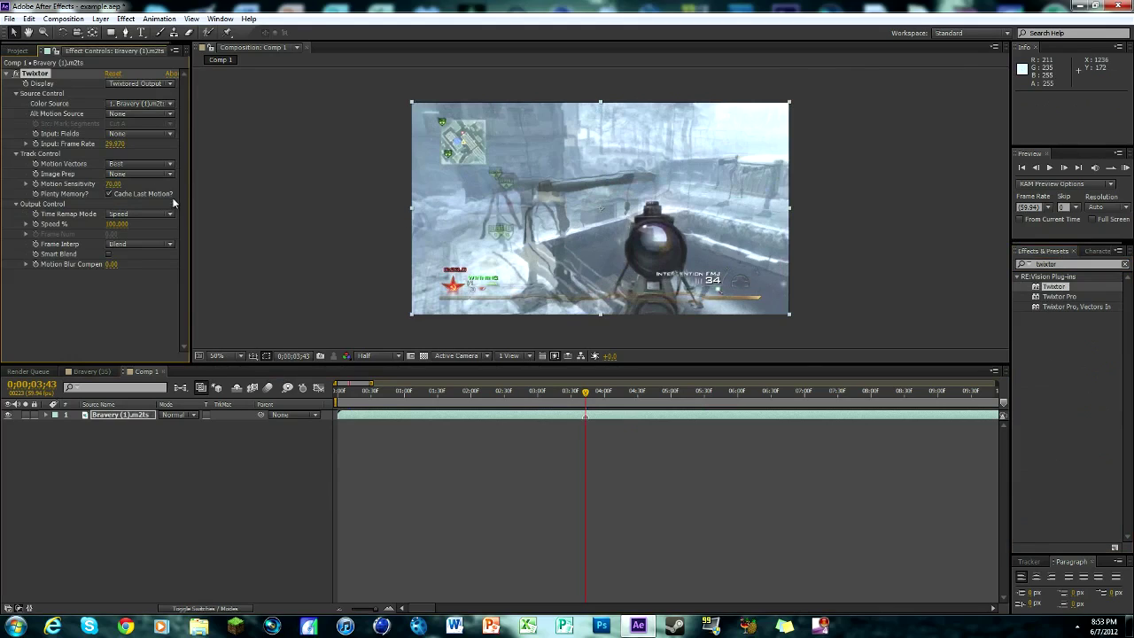
Step: Set Twixtor's Input Frame Rate to 59.940 and Motion Sensitivity to 100.00
{"action": "left_click", "coordinate": [116, 144]}
{"action": "type", "text": "59.94"}
{"action": "key", "text": "Return"}
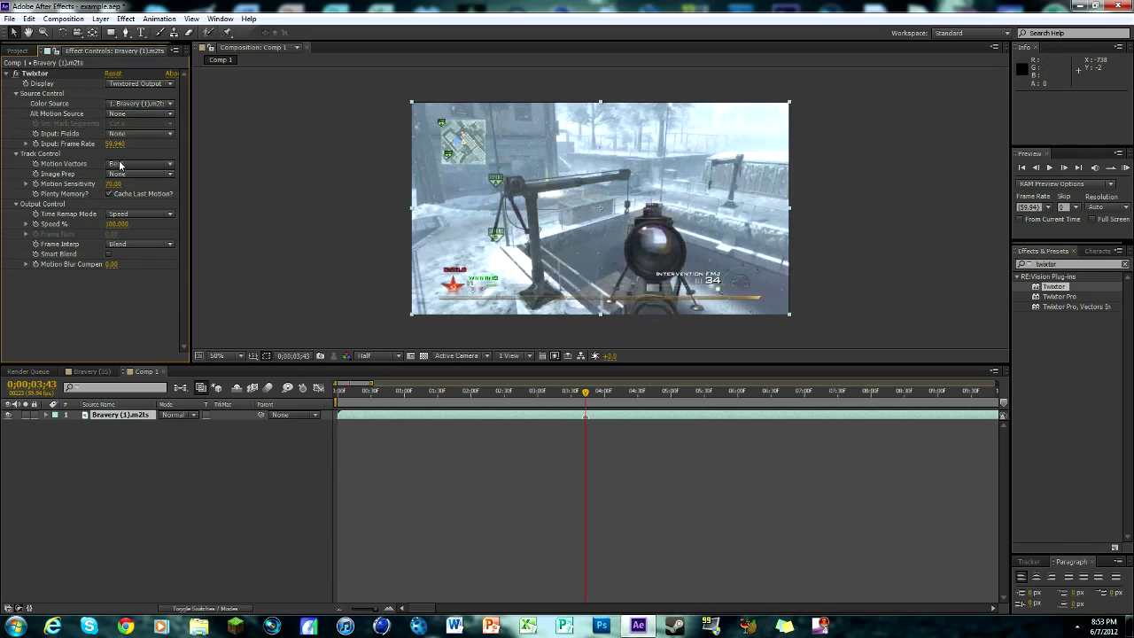
{"action": "left_click_drag", "start_coordinate": [116, 143], "coordinate": [92, 144]}
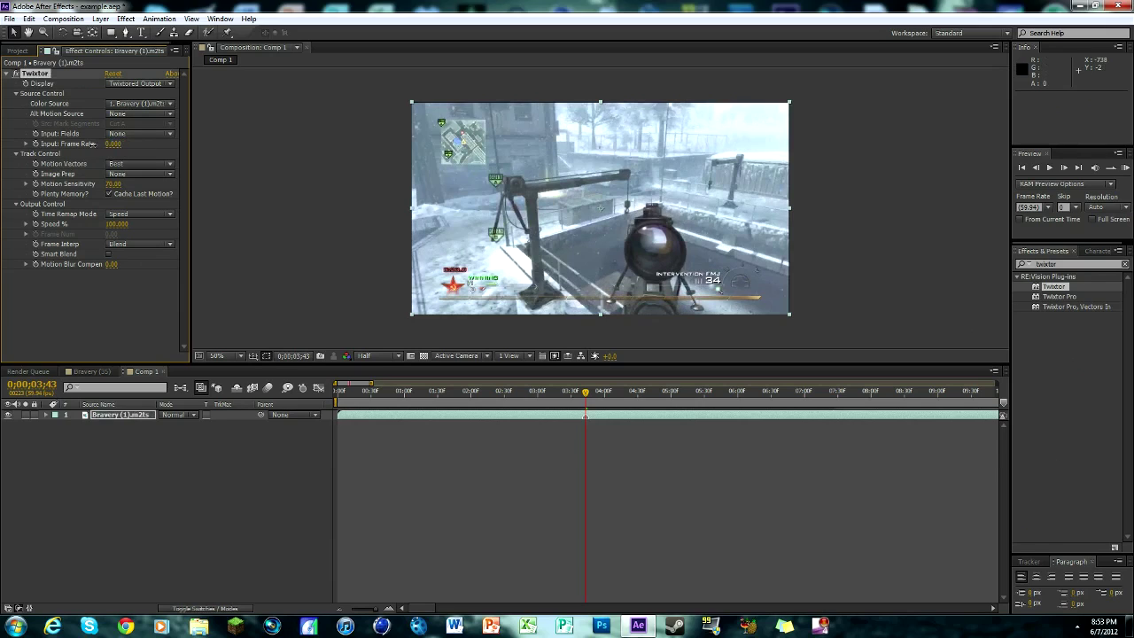
{"action": "left_click", "coordinate": [112, 143]}
{"action": "type", "text": "60"}
{"action": "key", "text": "Return"}
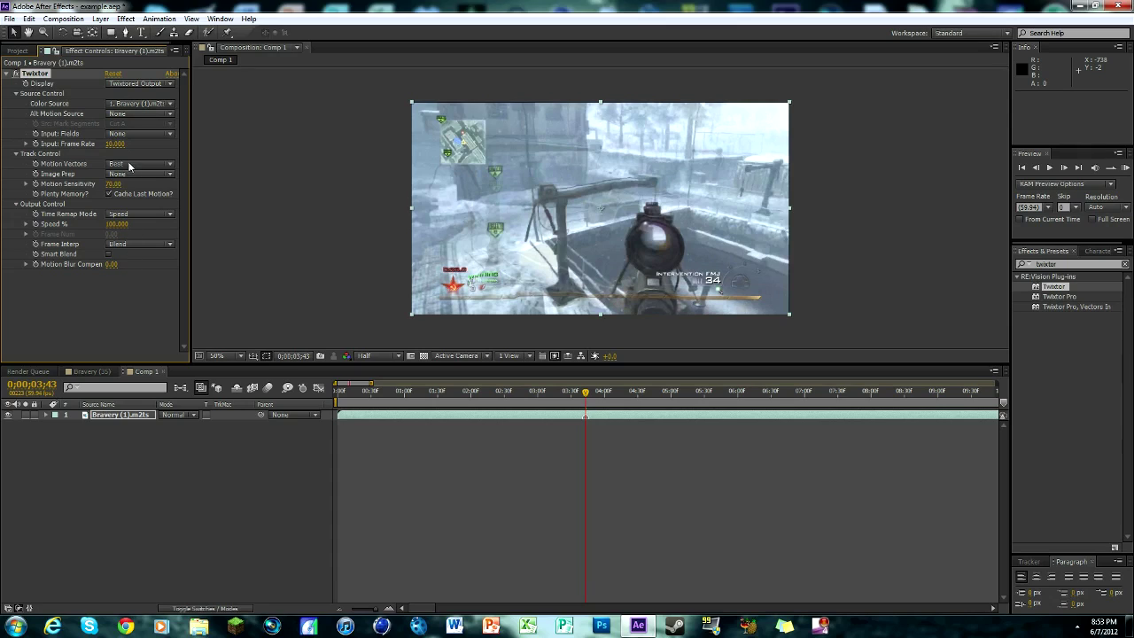
{"action": "left_click", "coordinate": [115, 143]}
{"action": "type", "text": "59.94"}
{"action": "left_click", "coordinate": [141, 299]}
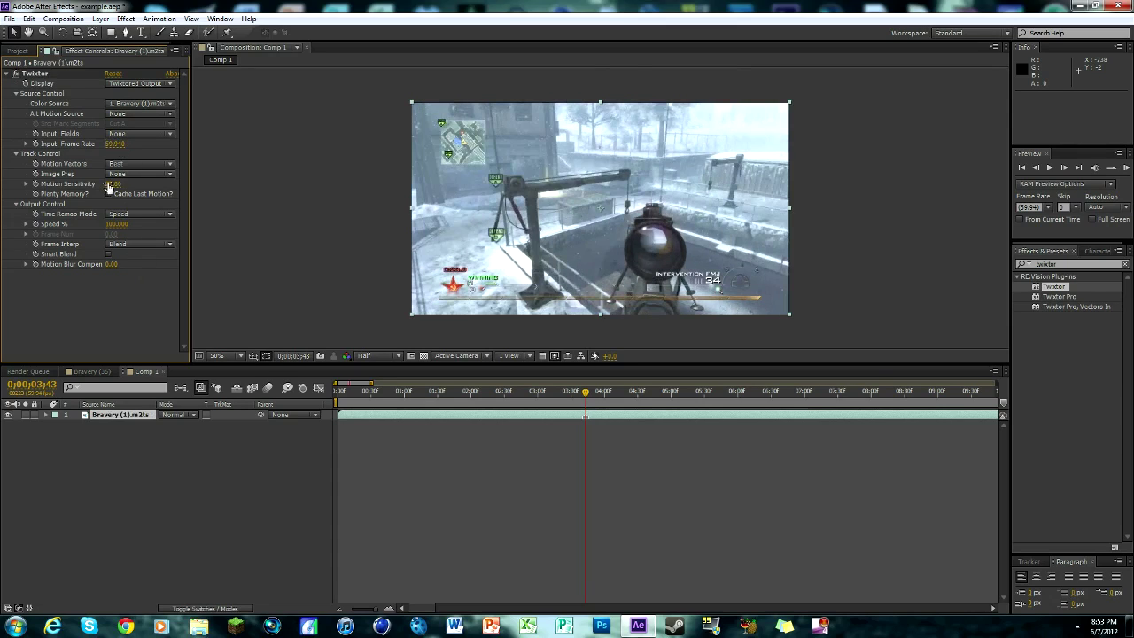
{"action": "left_click_drag", "start_coordinate": [113, 184], "coordinate": [138, 180]}
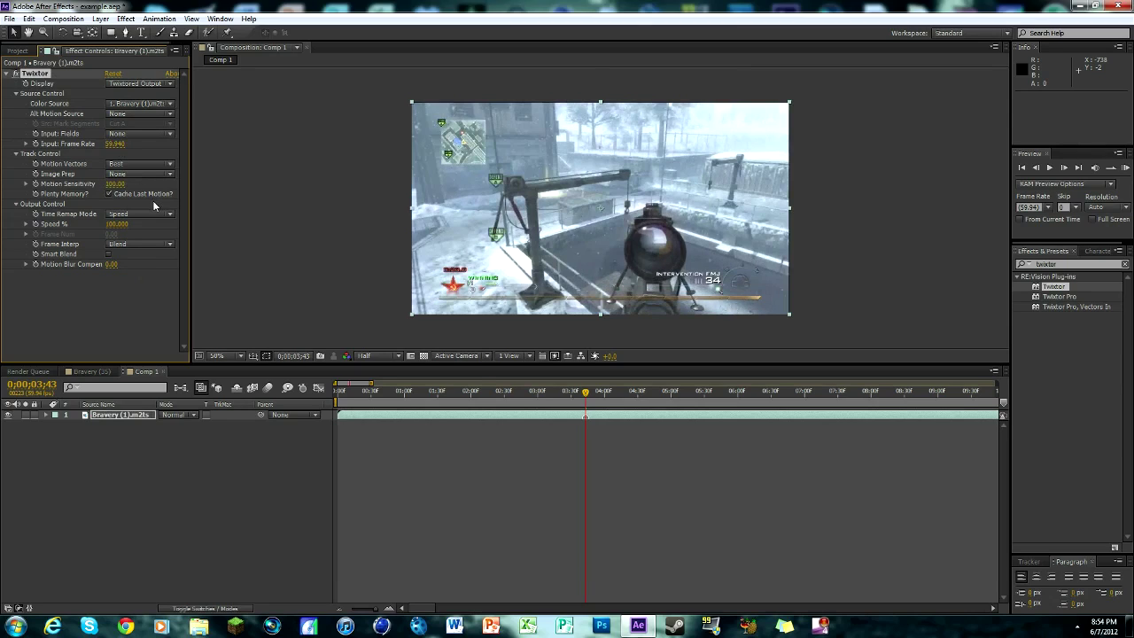
{"action": "key", "text": "semicolon"}
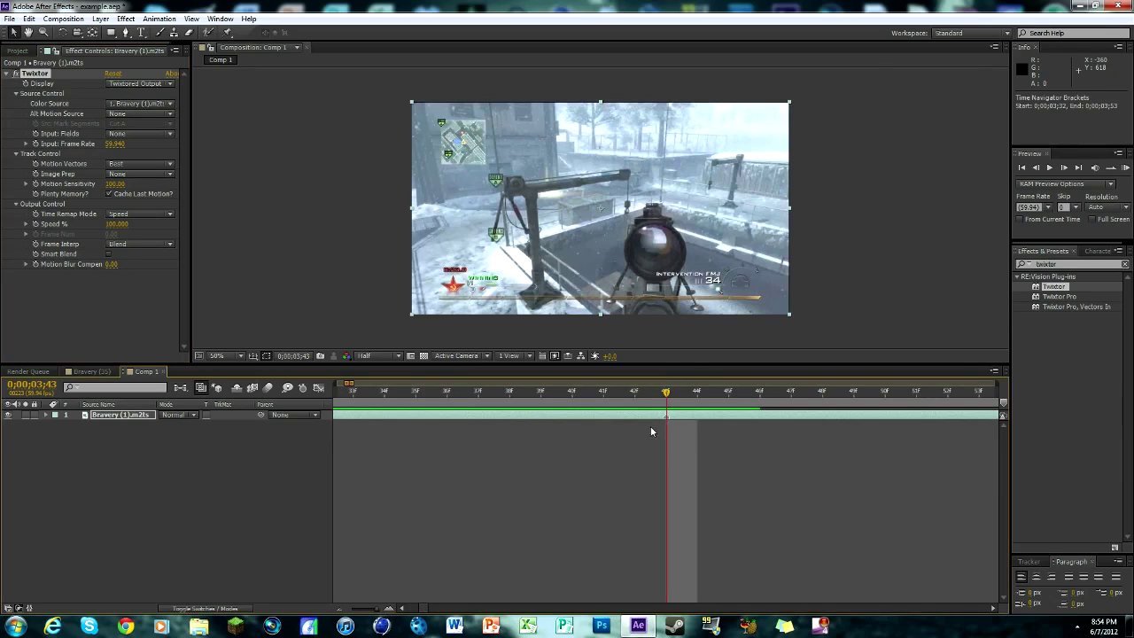
Step: Enable keyframing on Twixtor's Speed % and enter a new Speed % value
{"action": "left_click", "coordinate": [36, 224]}
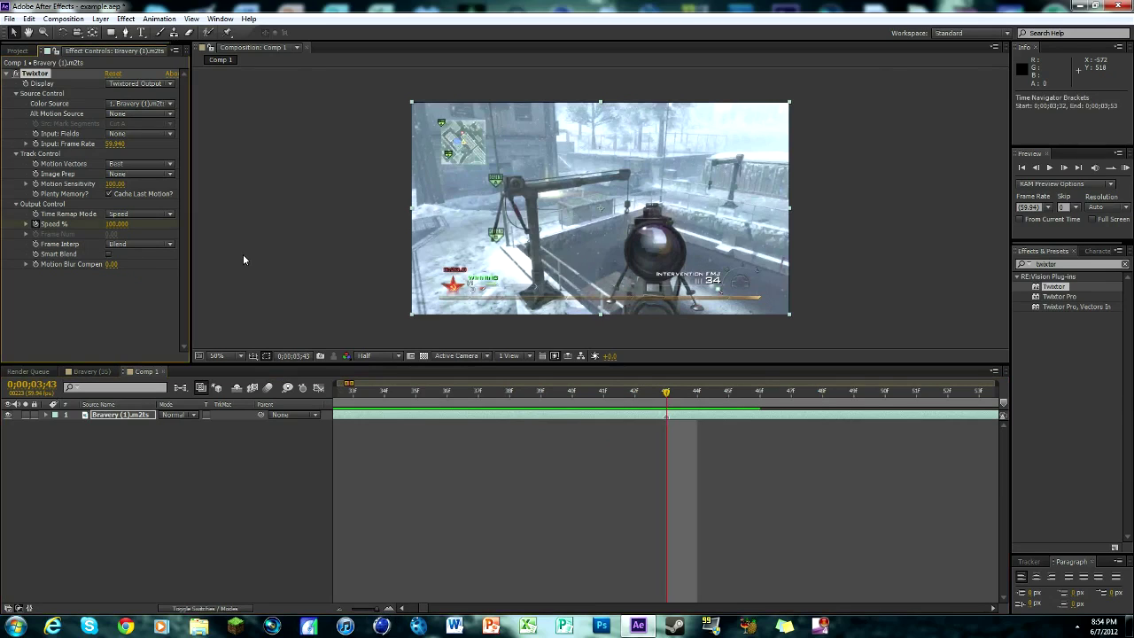
{"action": "left_click", "coordinate": [214, 610]}
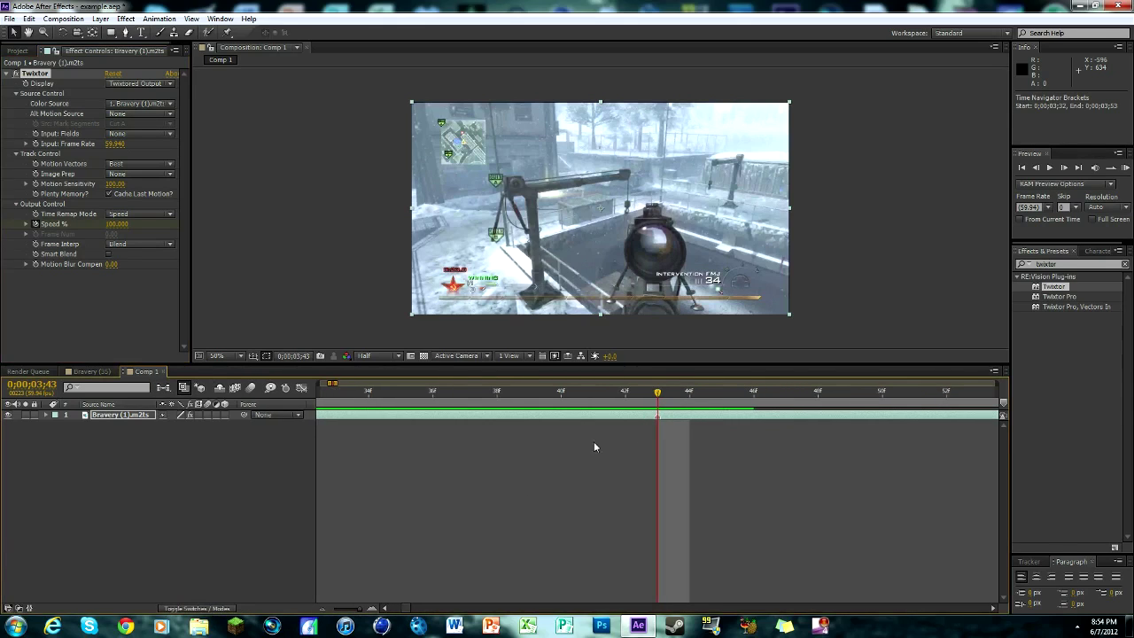
{"action": "left_click", "coordinate": [1064, 171]}
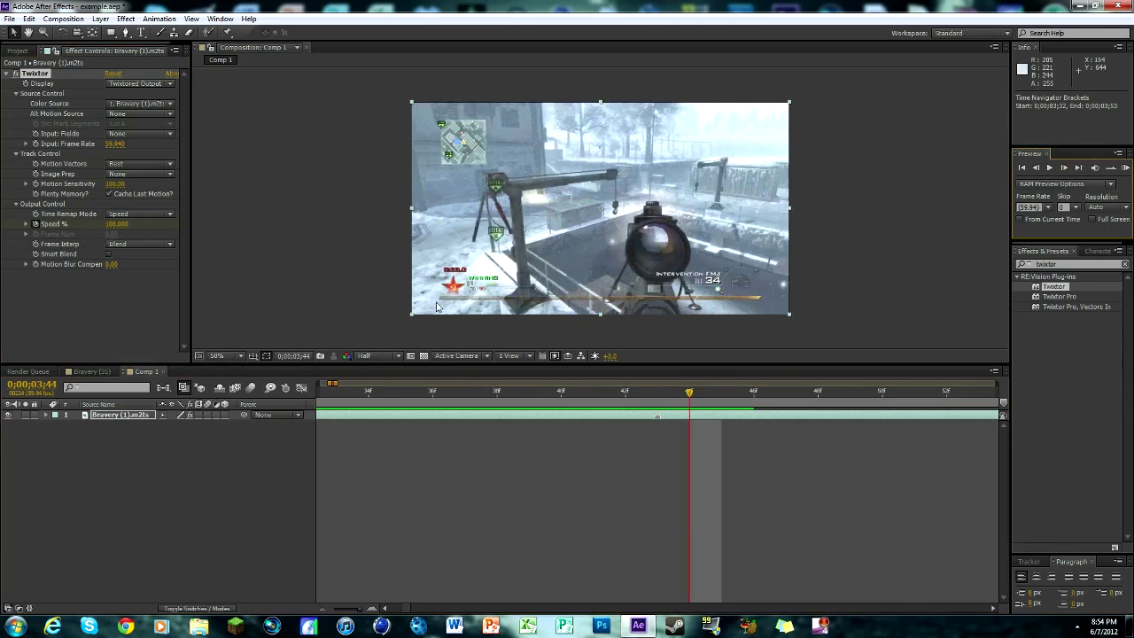
{"action": "left_click", "coordinate": [117, 224]}
{"action": "type", "text": "150"}
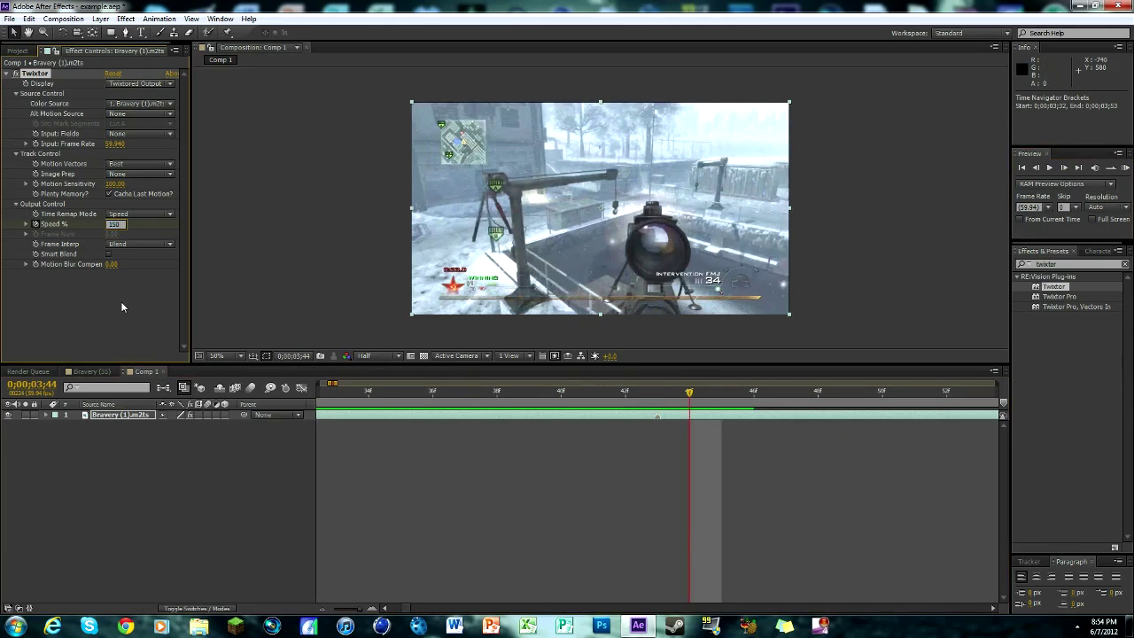
{"action": "key", "text": "Return"}
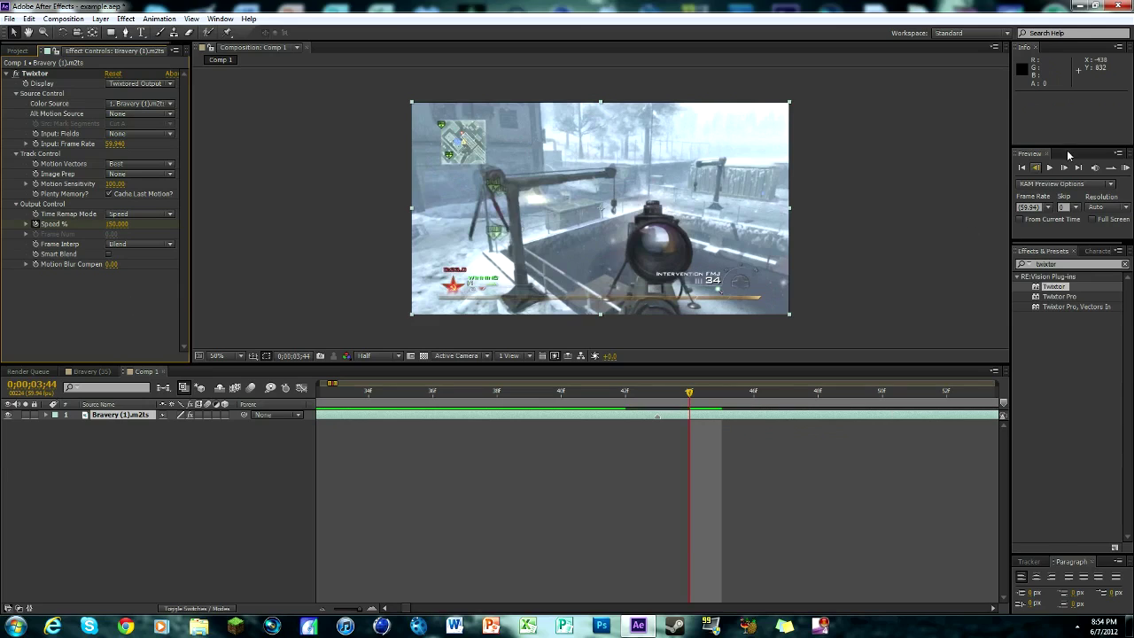
{"action": "left_click", "coordinate": [1037, 168]}
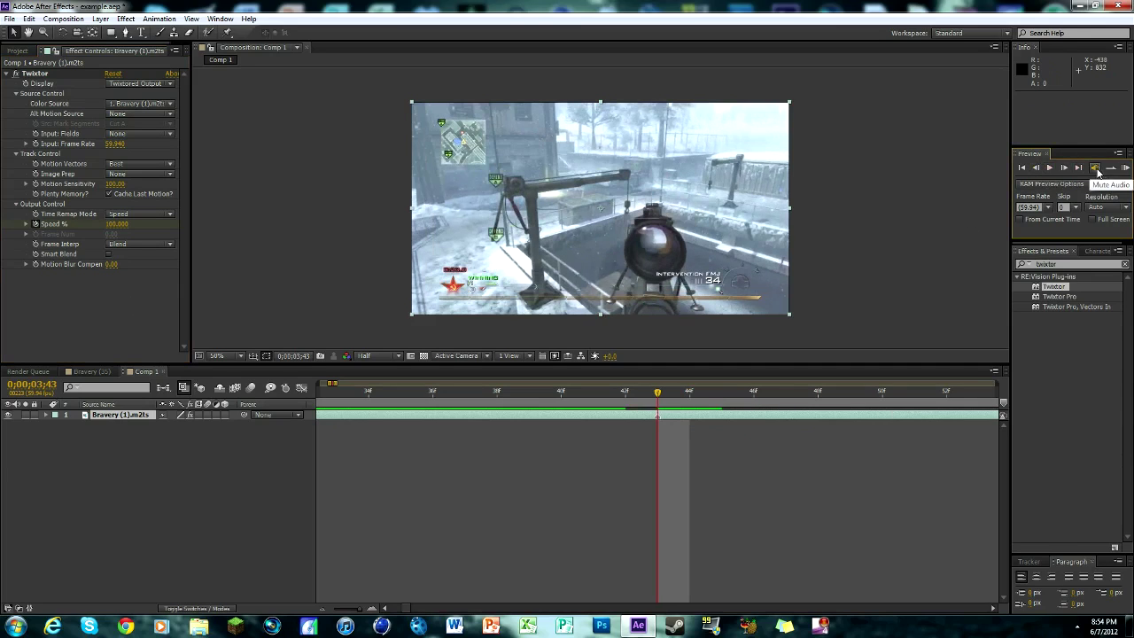
{"action": "left_click", "coordinate": [1064, 169]}
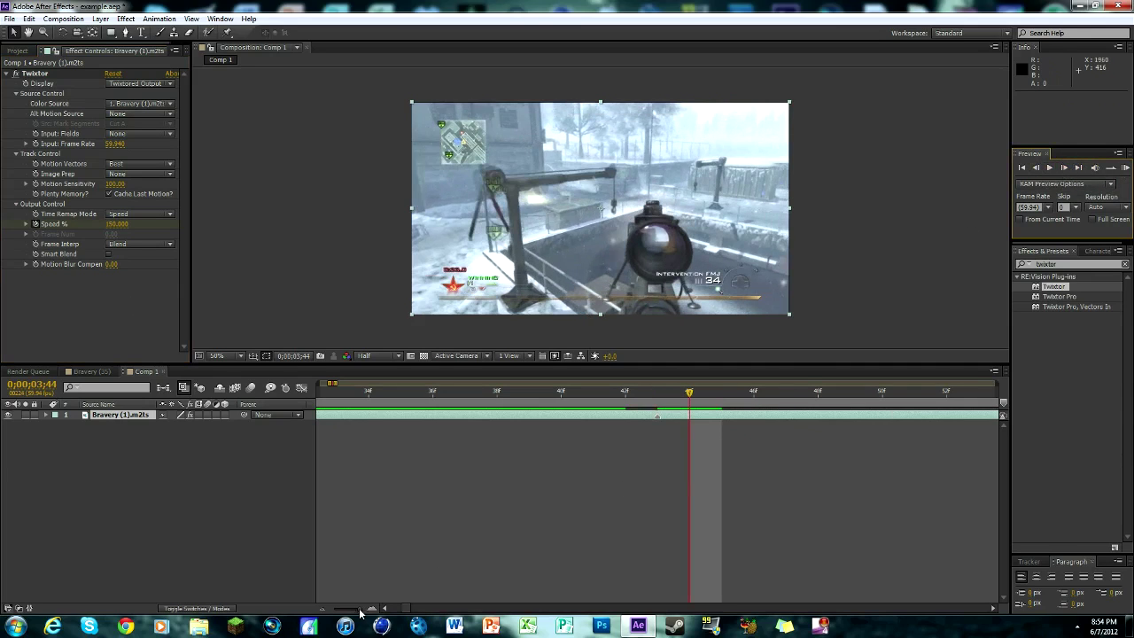
Step: Step frame by frame to 0;00;03;57, where the +500 kill score appears
{"action": "left_click_drag", "start_coordinate": [361, 608], "coordinate": [325, 608]}
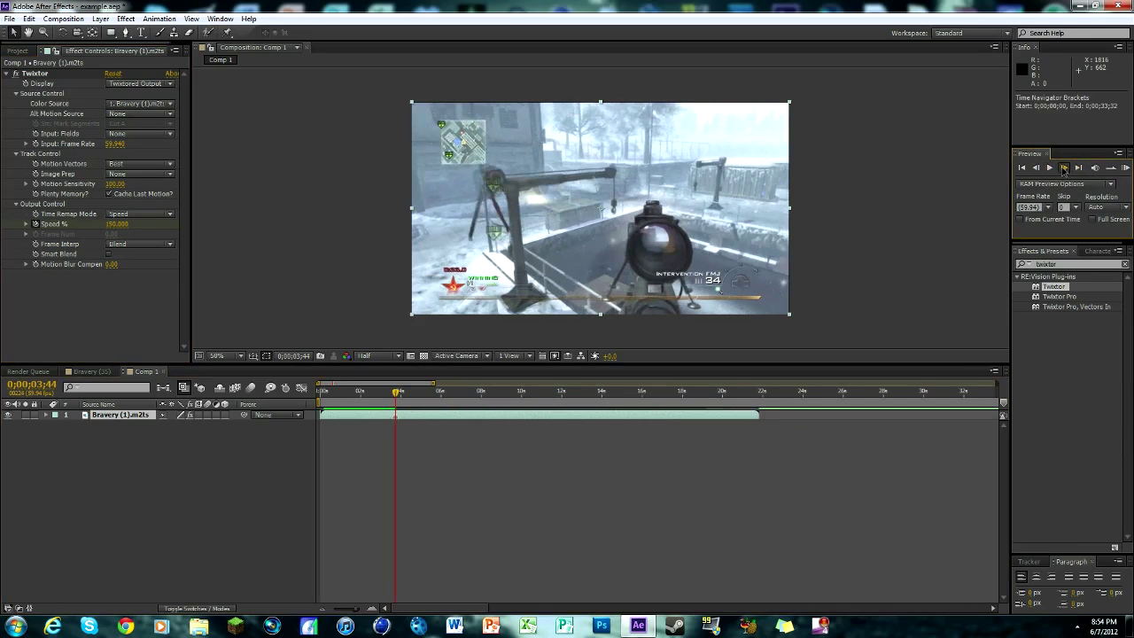
{"action": "left_click", "coordinate": [1062, 167]}
{"action": "left_click", "coordinate": [1062, 166]}
{"action": "left_click", "coordinate": [1061, 167]}
{"action": "left_click", "coordinate": [1061, 167]}
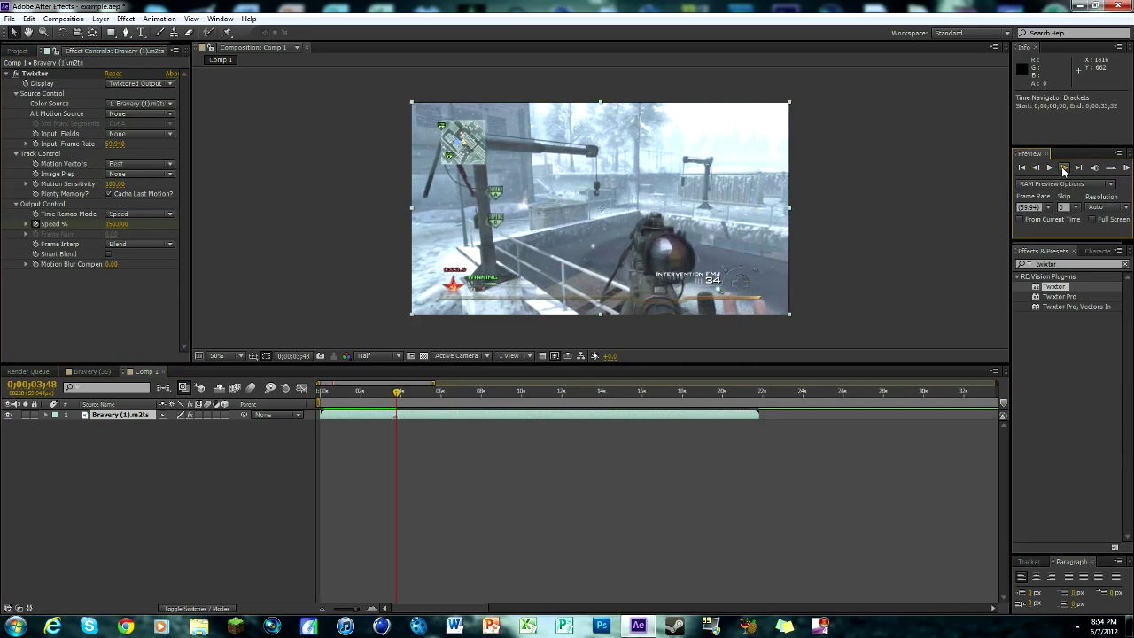
{"action": "left_click", "coordinate": [1061, 166]}
{"action": "left_click", "coordinate": [1061, 166]}
{"action": "left_click", "coordinate": [1061, 166]}
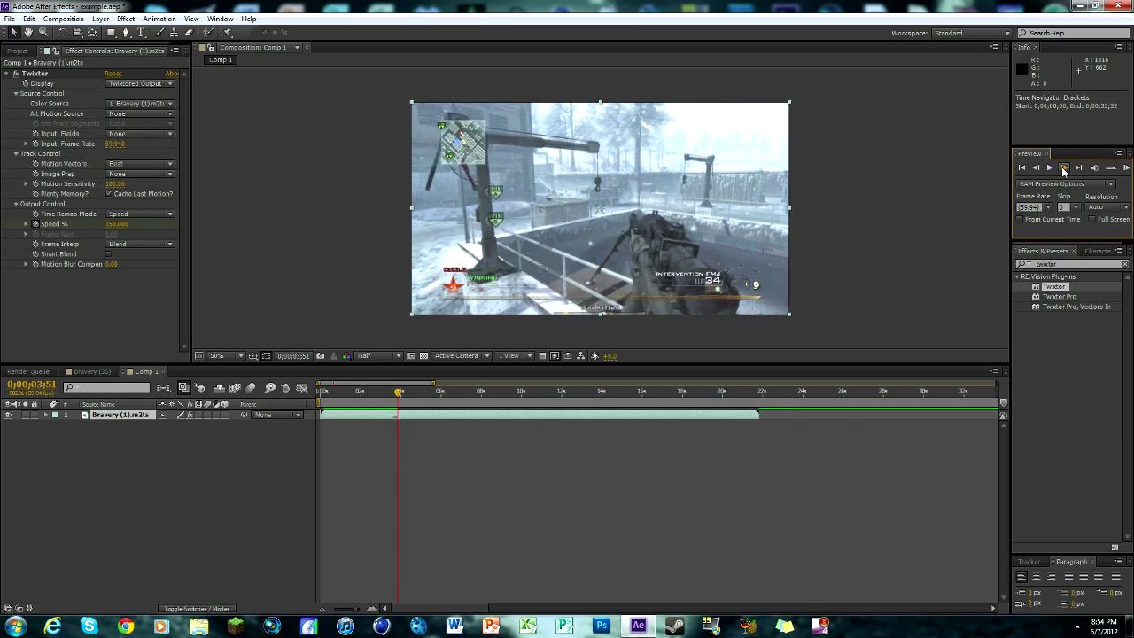
{"action": "left_click", "coordinate": [1063, 167]}
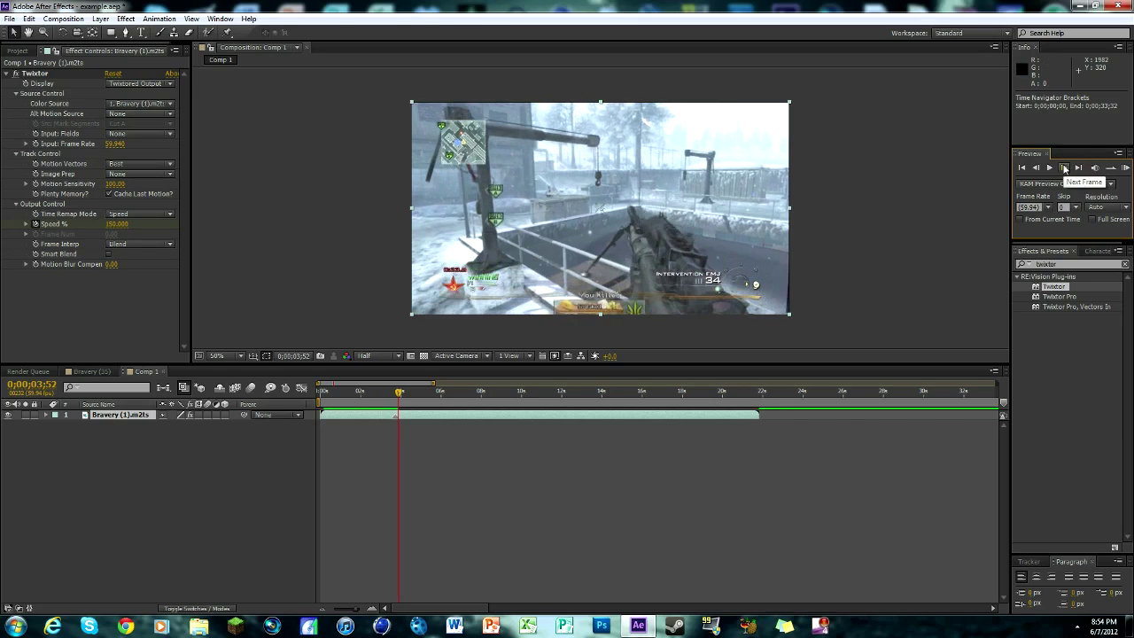
{"action": "left_click", "coordinate": [1063, 167]}
{"action": "left_click", "coordinate": [1064, 167]}
{"action": "left_click", "coordinate": [1064, 168]}
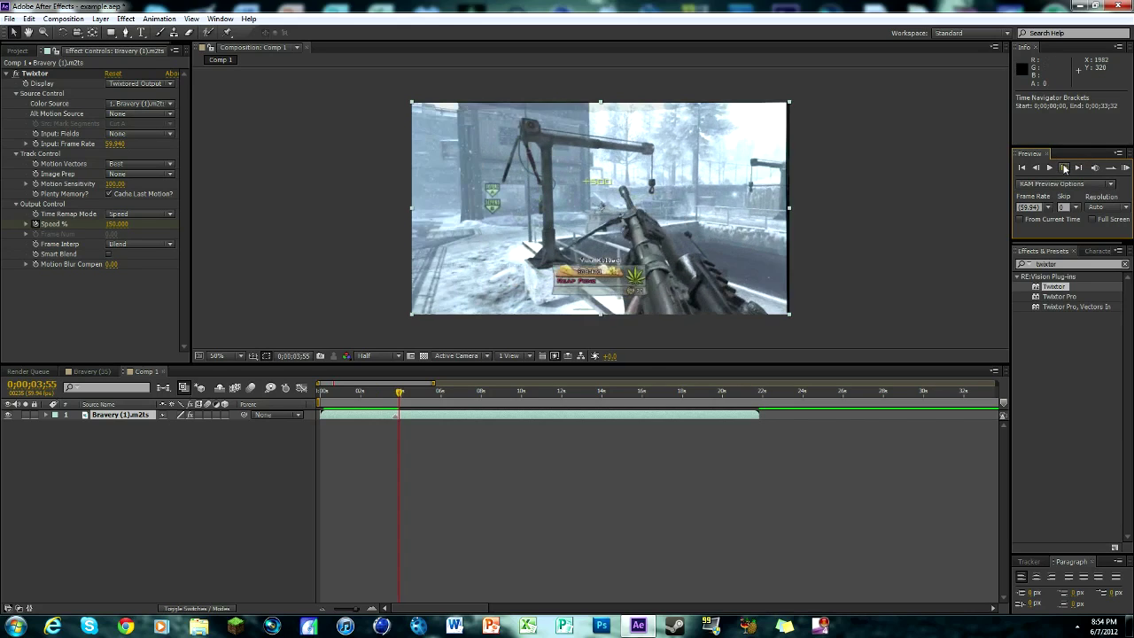
{"action": "left_click", "coordinate": [1064, 167]}
{"action": "left_click", "coordinate": [1064, 167]}
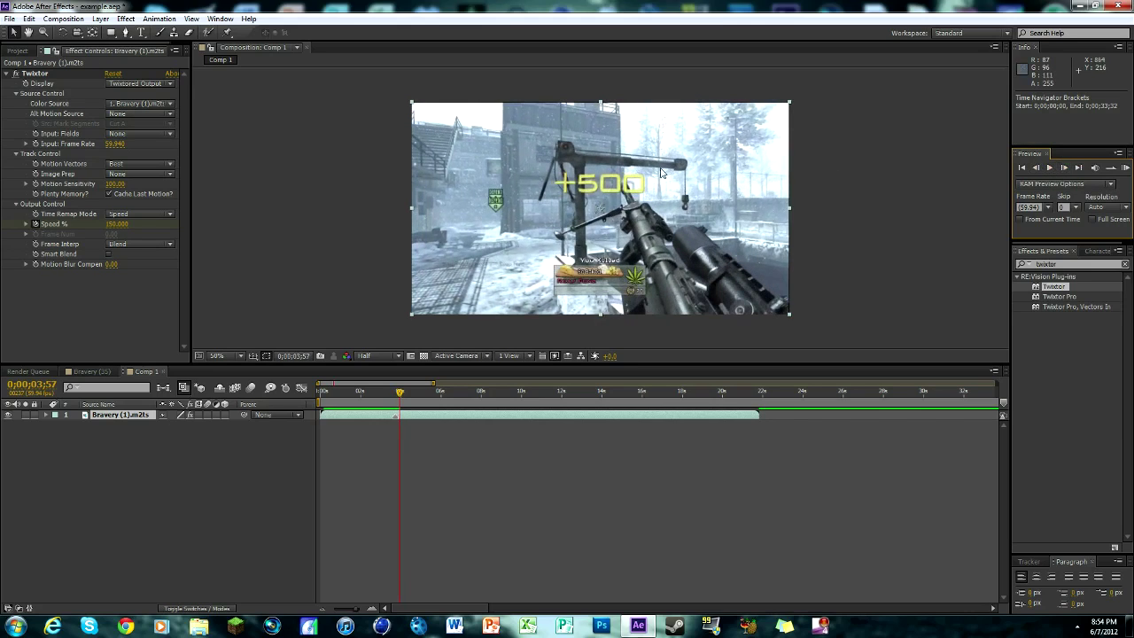
{"action": "left_click", "coordinate": [1064, 168]}
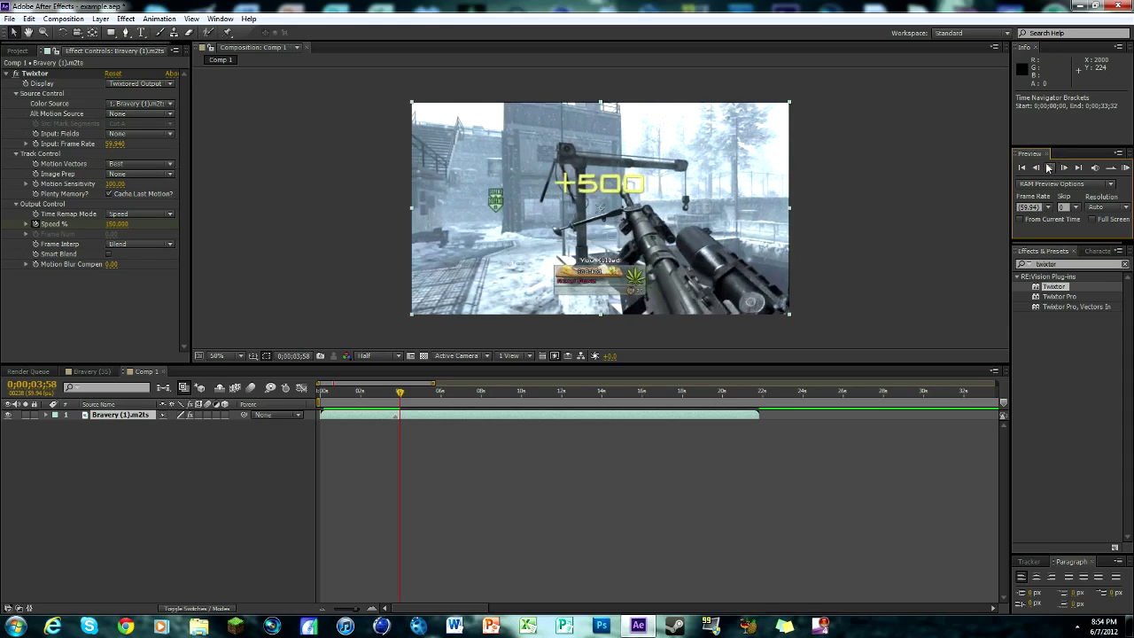
{"action": "left_click", "coordinate": [1037, 169]}
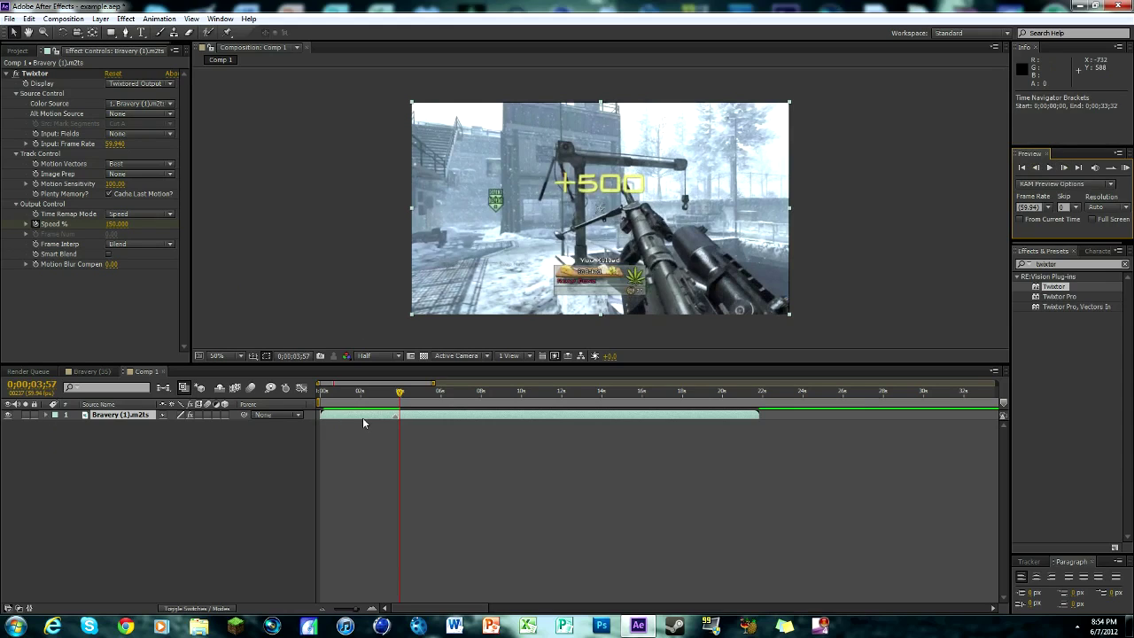
{"action": "key", "text": "u"}
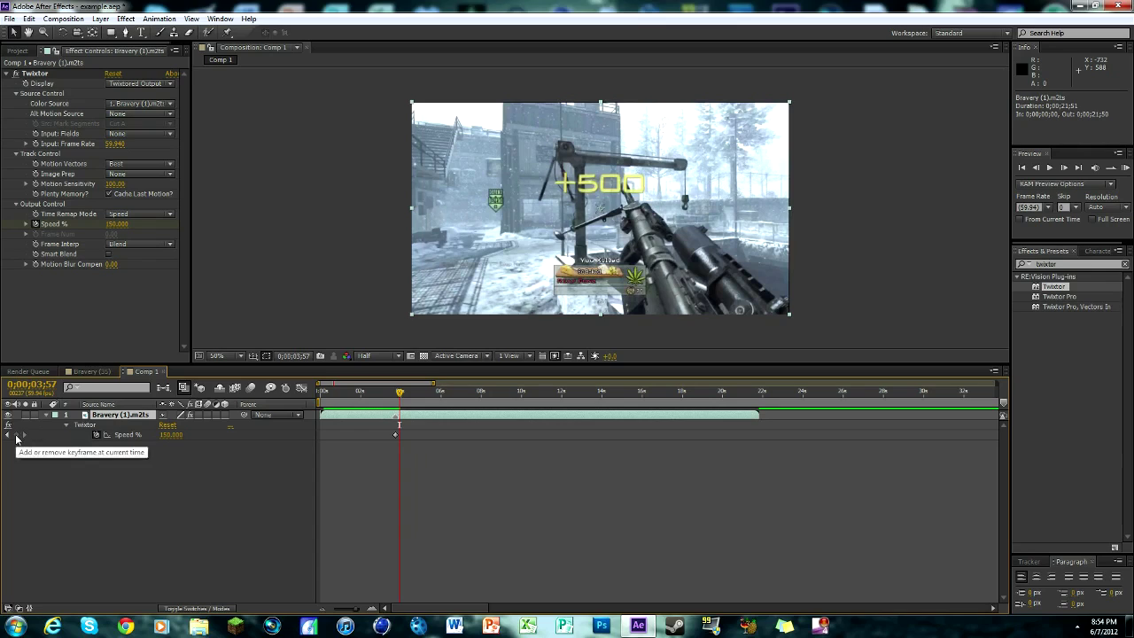
Step: Key Twixtor Speed % to 3 one frame later at 0;00;03;58
{"action": "left_click", "coordinate": [126, 434]}
{"action": "left_click", "coordinate": [1063, 167]}
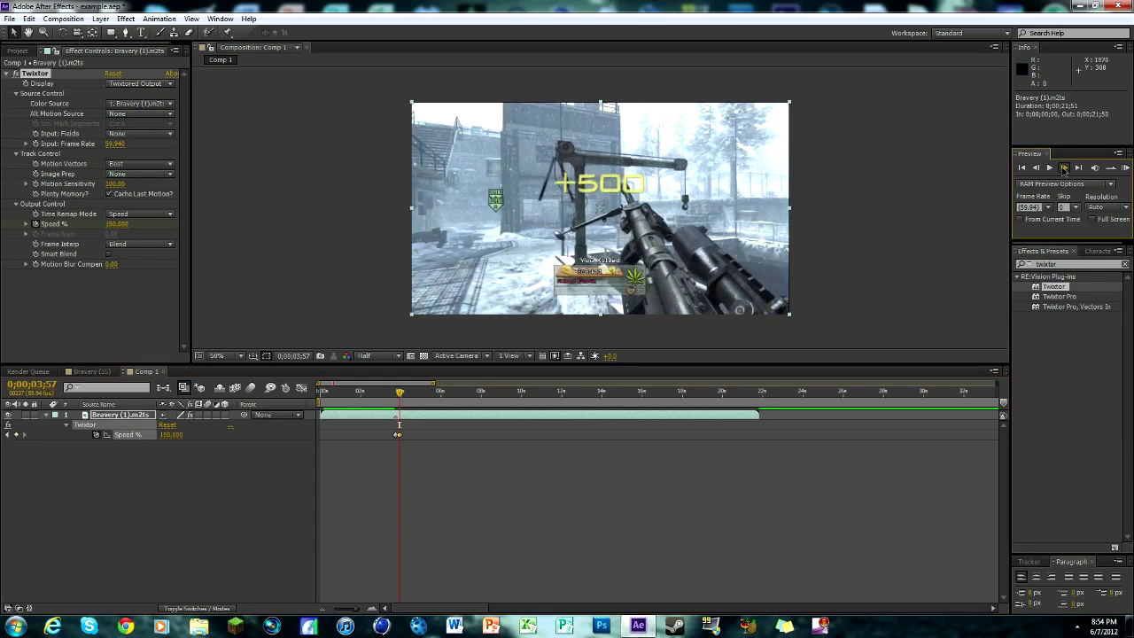
{"action": "left_click", "coordinate": [117, 224]}
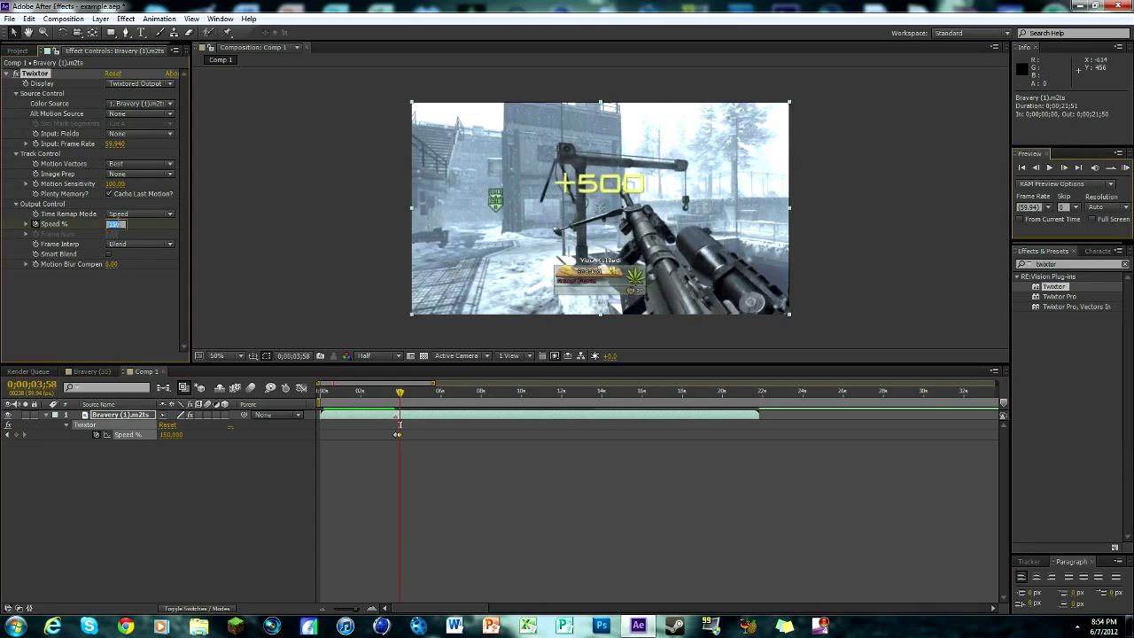
{"action": "type", "text": "3"}
{"action": "left_click", "coordinate": [159, 308]}
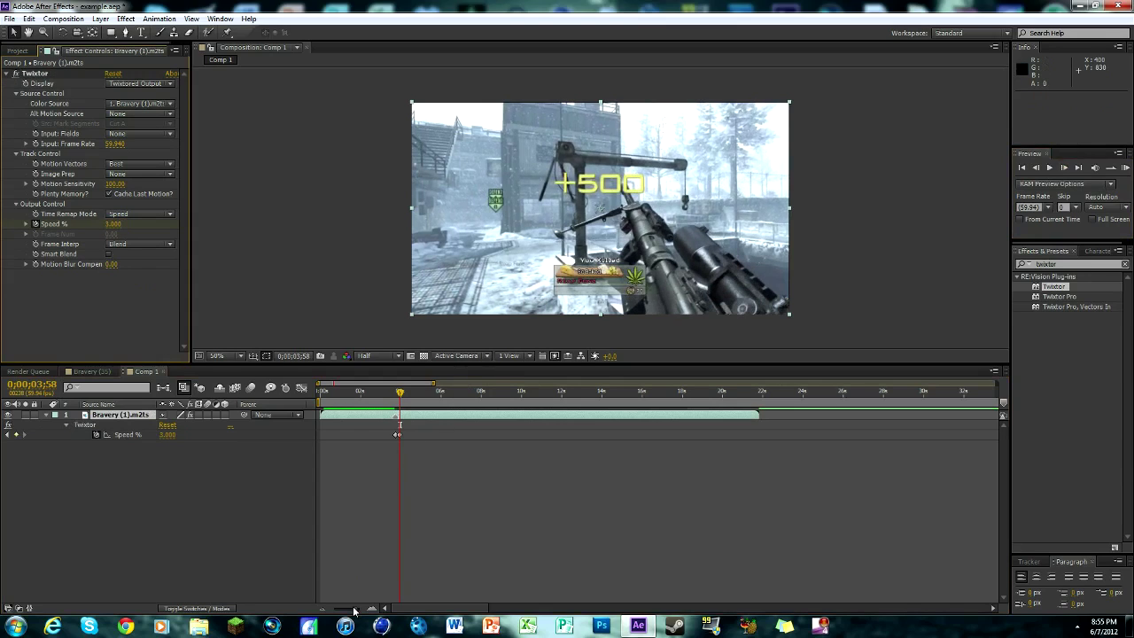
Step: Apply Easy Ease to the Speed % keyframe
{"action": "left_click_drag", "start_coordinate": [352, 609], "coordinate": [360, 612]}
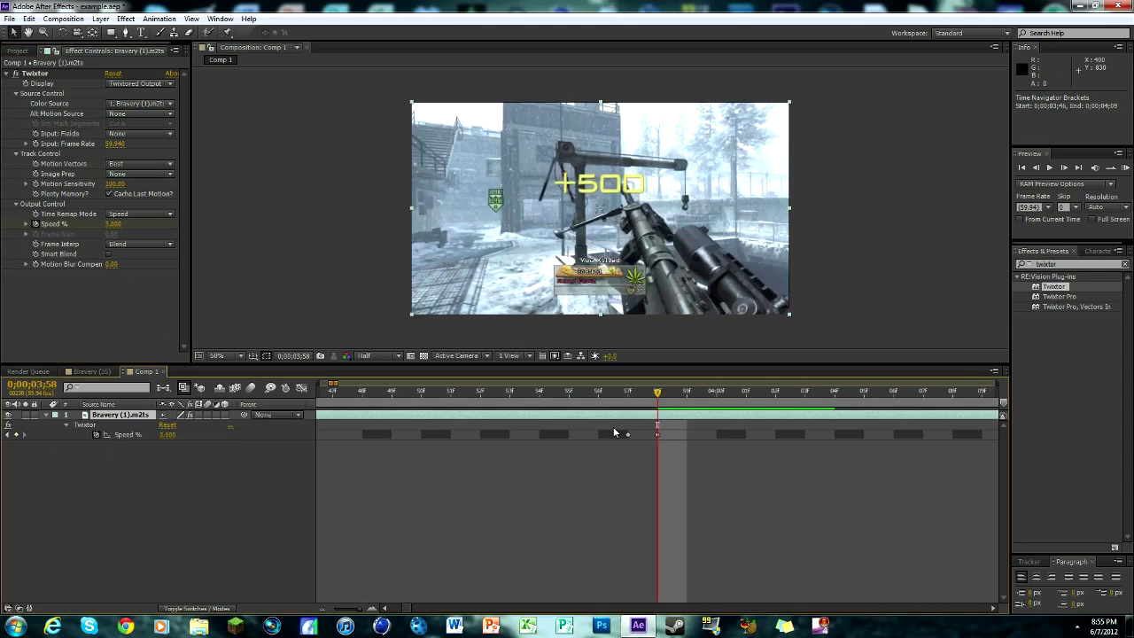
{"action": "right_click", "coordinate": [656, 434]}
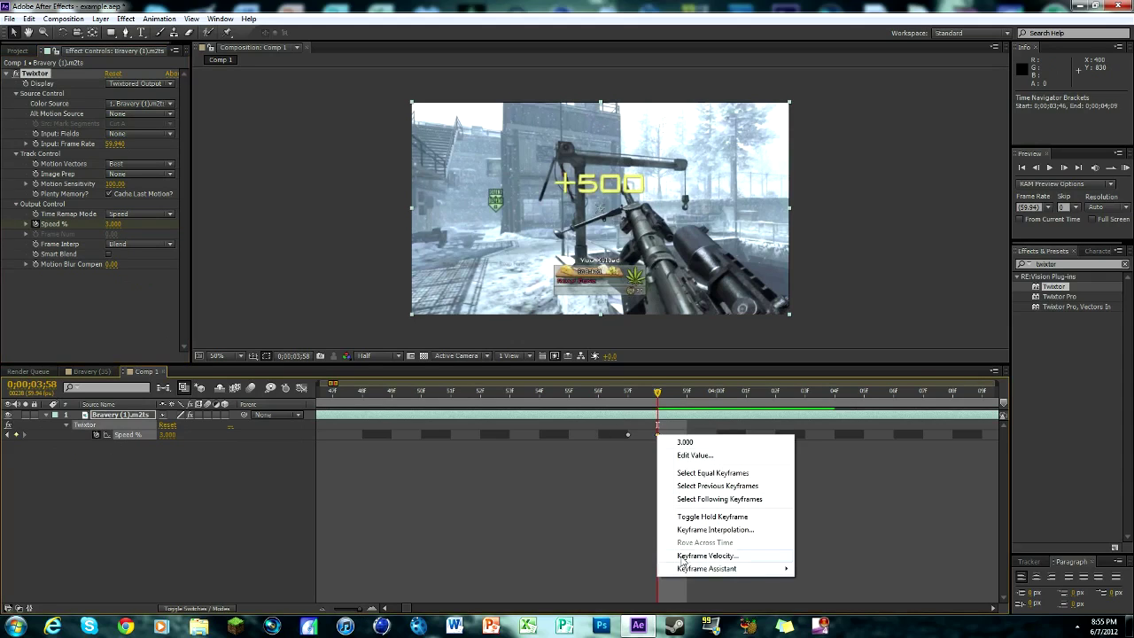
{"action": "mouse_move", "coordinate": [689, 570]}
{"action": "left_click", "coordinate": [872, 502]}
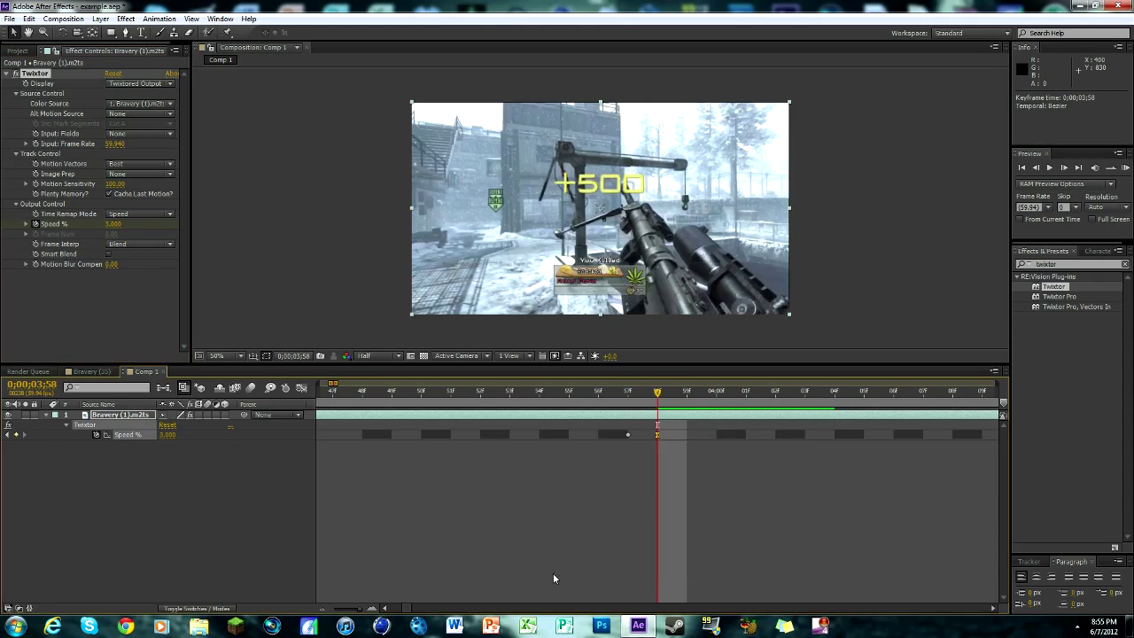
{"action": "left_click", "coordinate": [357, 611]}
{"action": "left_click", "coordinate": [359, 612]}
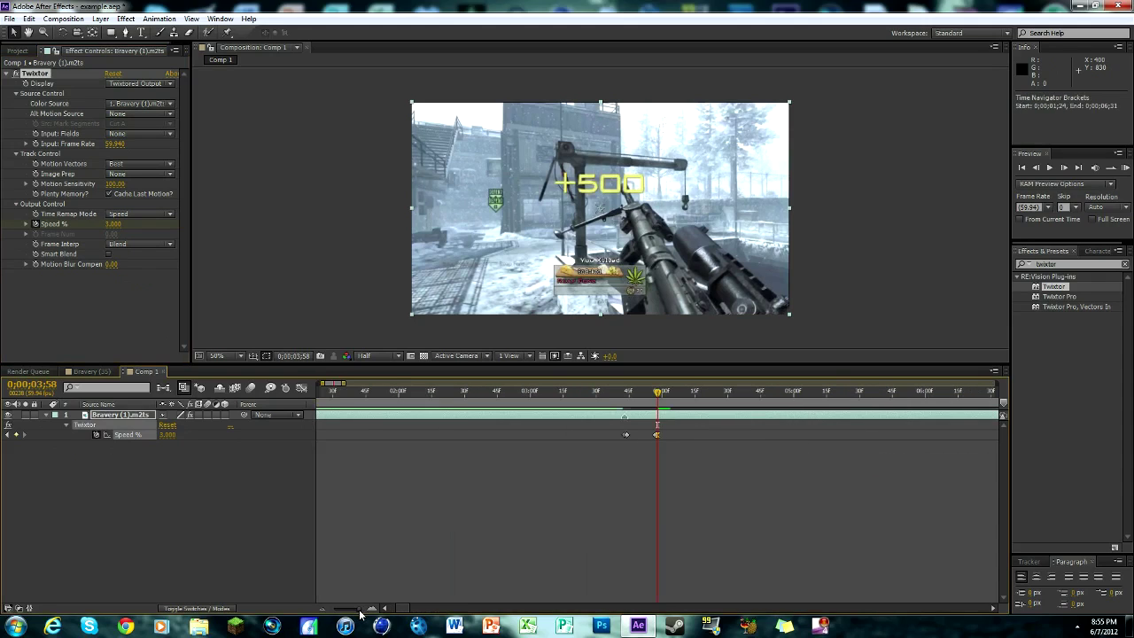
{"action": "left_click_drag", "start_coordinate": [359, 611], "coordinate": [341, 611]}
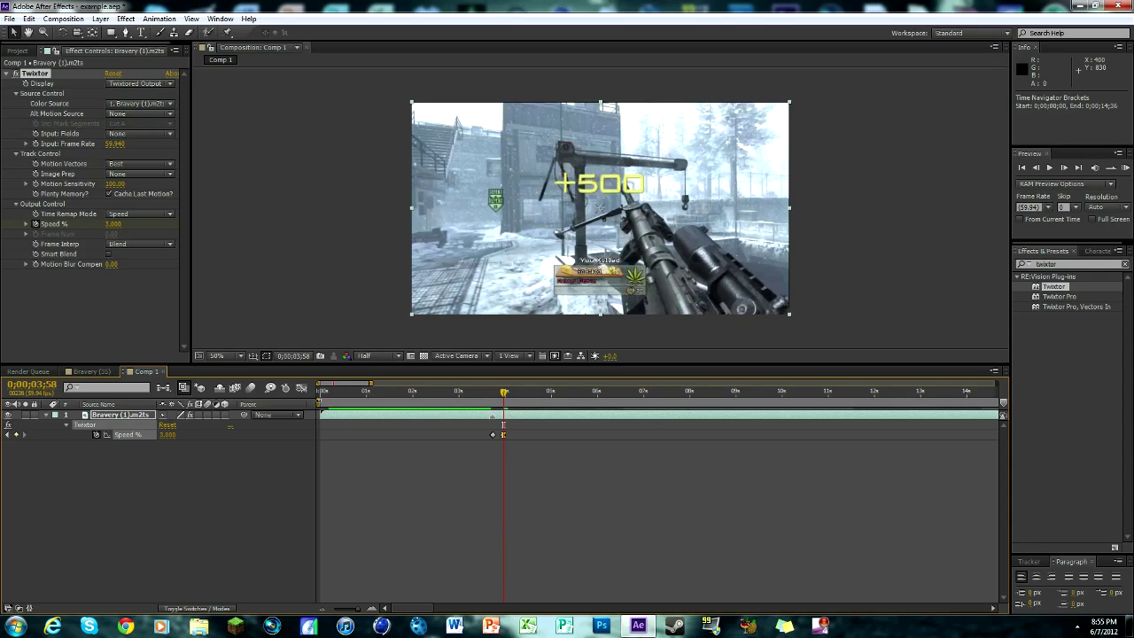
Step: Start the work area at about 3;26 and RAM-preview the slowed section
{"action": "left_click_drag", "start_coordinate": [321, 384], "coordinate": [479, 383]}
{"action": "left_click", "coordinate": [1125, 168]}
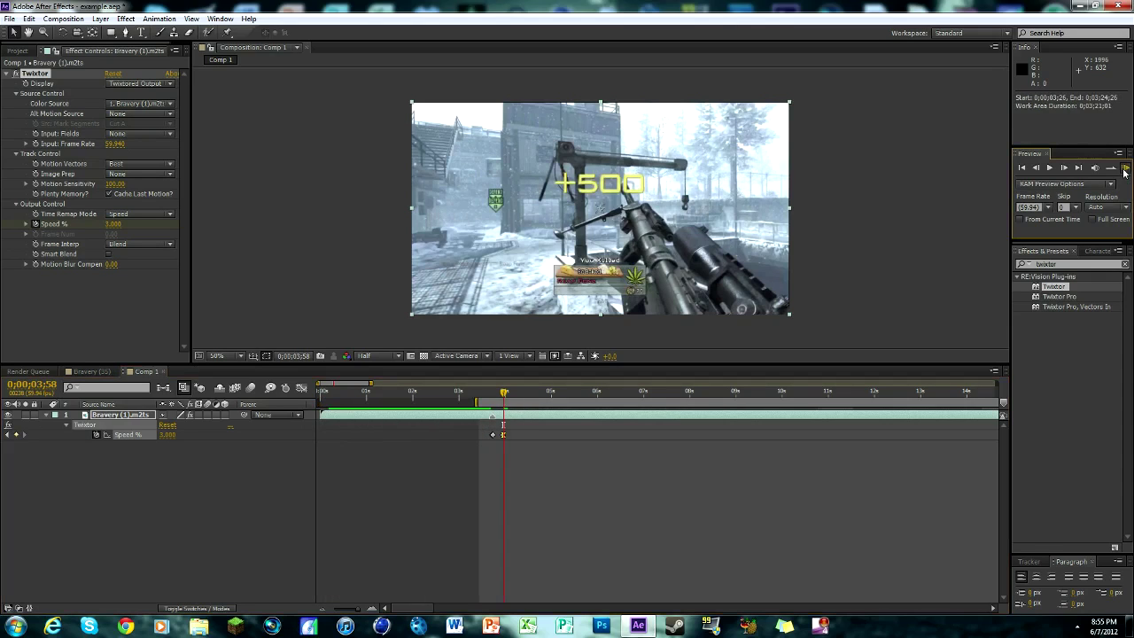
{"action": "left_click", "coordinate": [1063, 166]}
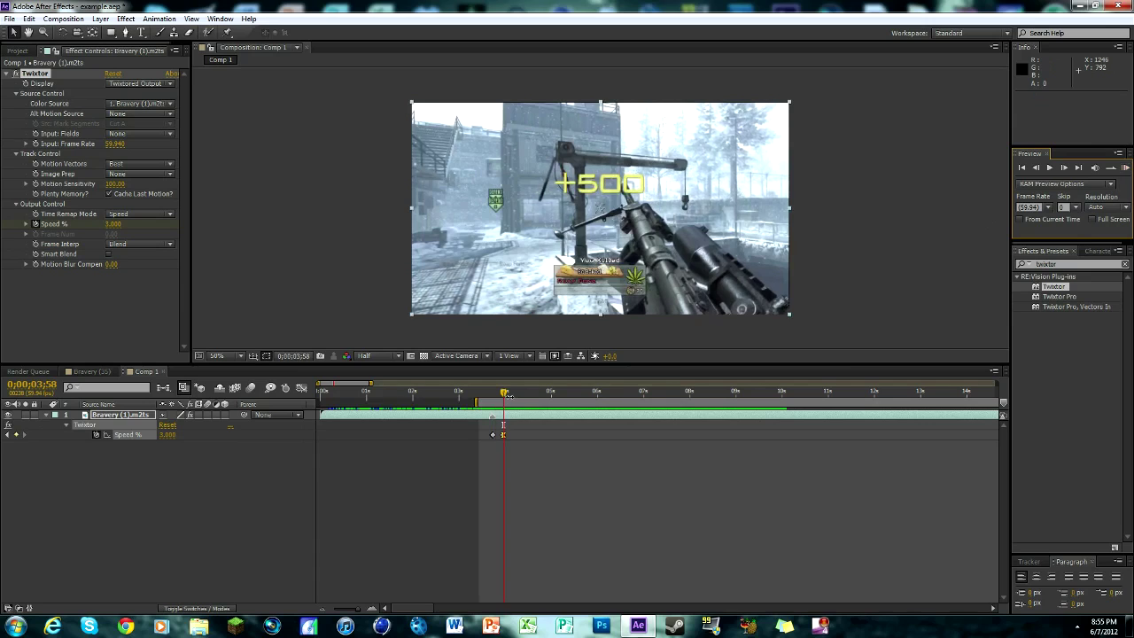
{"action": "mouse_move", "coordinate": [507, 395]}
{"action": "left_mouse_down"}
{"action": "mouse_move", "coordinate": [488, 395]}
{"action": "mouse_move", "coordinate": [590, 395]}
{"action": "mouse_move", "coordinate": [493, 395]}
{"action": "left_mouse_up"}
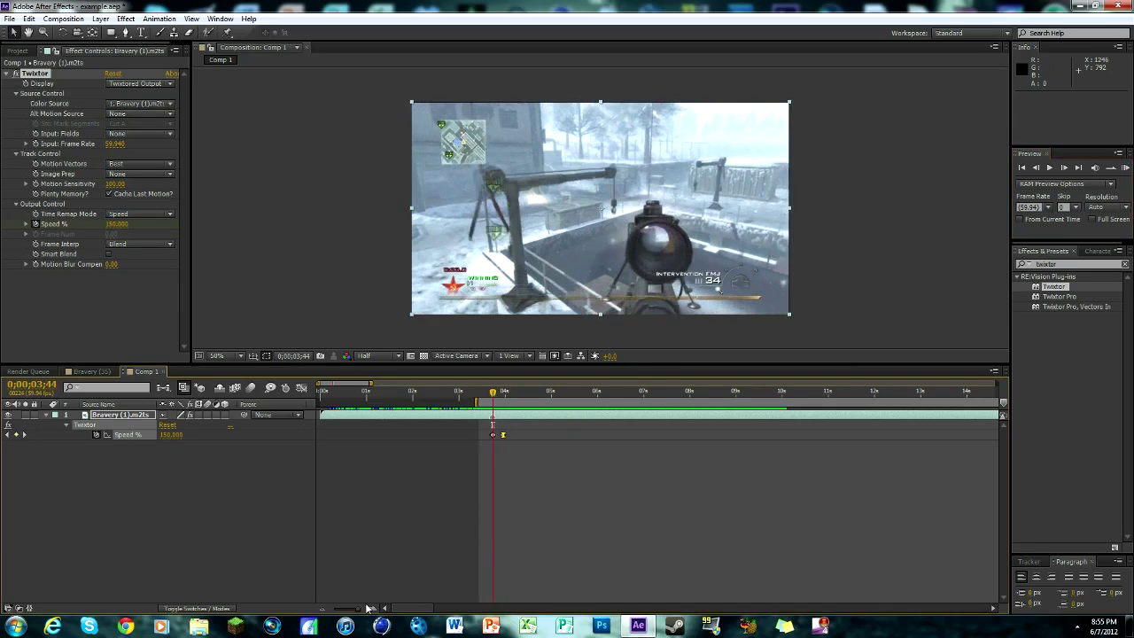
Step: At 0;00;03;43, search 'cc light burst' and apply CC Light Burst 2.5 to the gameplay layer
{"action": "left_click_drag", "start_coordinate": [359, 610], "coordinate": [369, 609]}
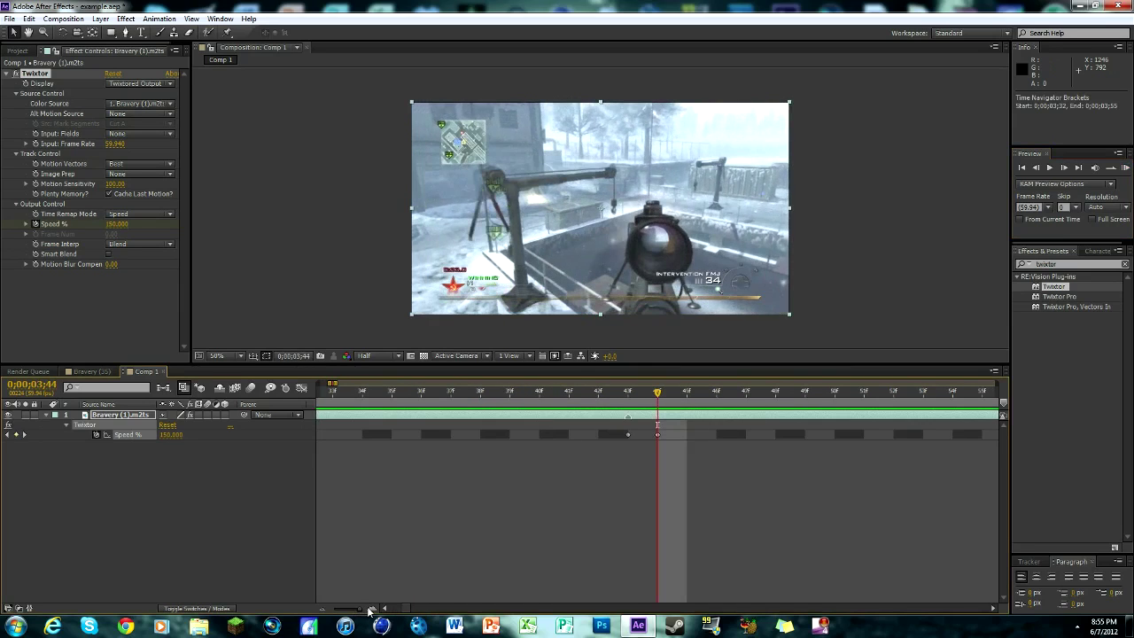
{"action": "left_click", "coordinate": [644, 393]}
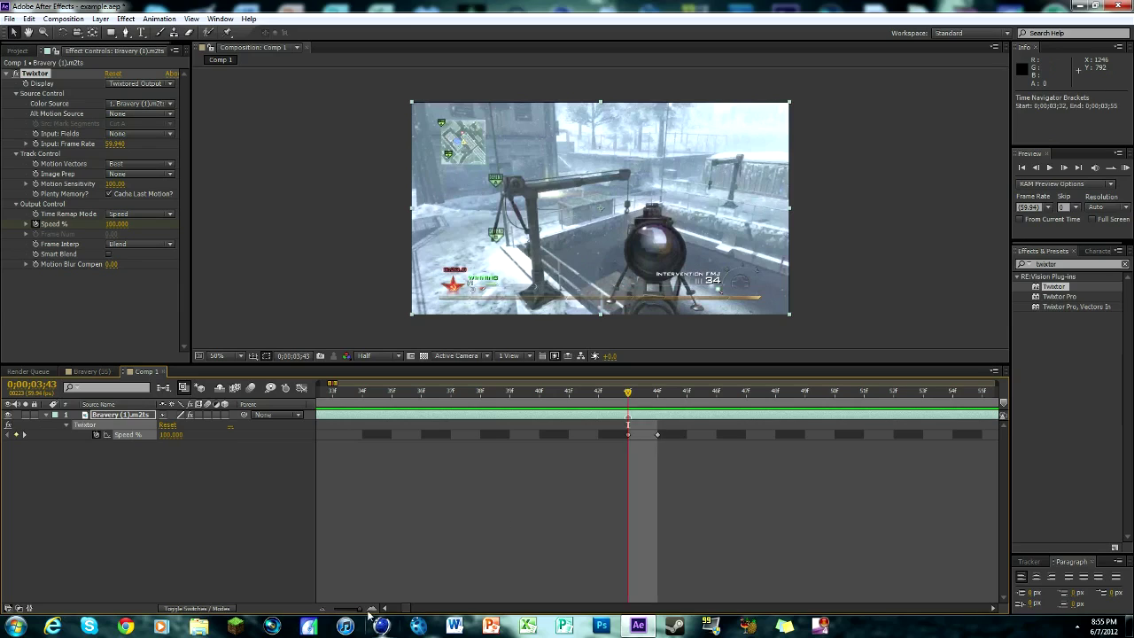
{"action": "left_click_drag", "start_coordinate": [370, 609], "coordinate": [359, 610]}
{"action": "left_click", "coordinate": [1037, 271]}
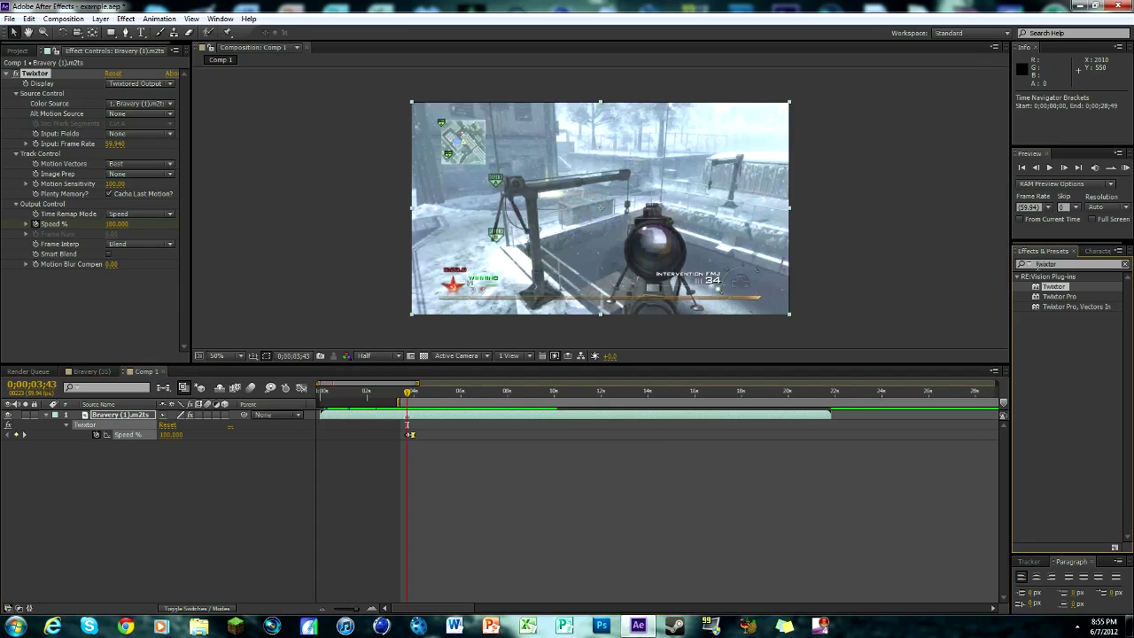
{"action": "double_click", "coordinate": [1075, 264]}
{"action": "type", "text": "cc"}
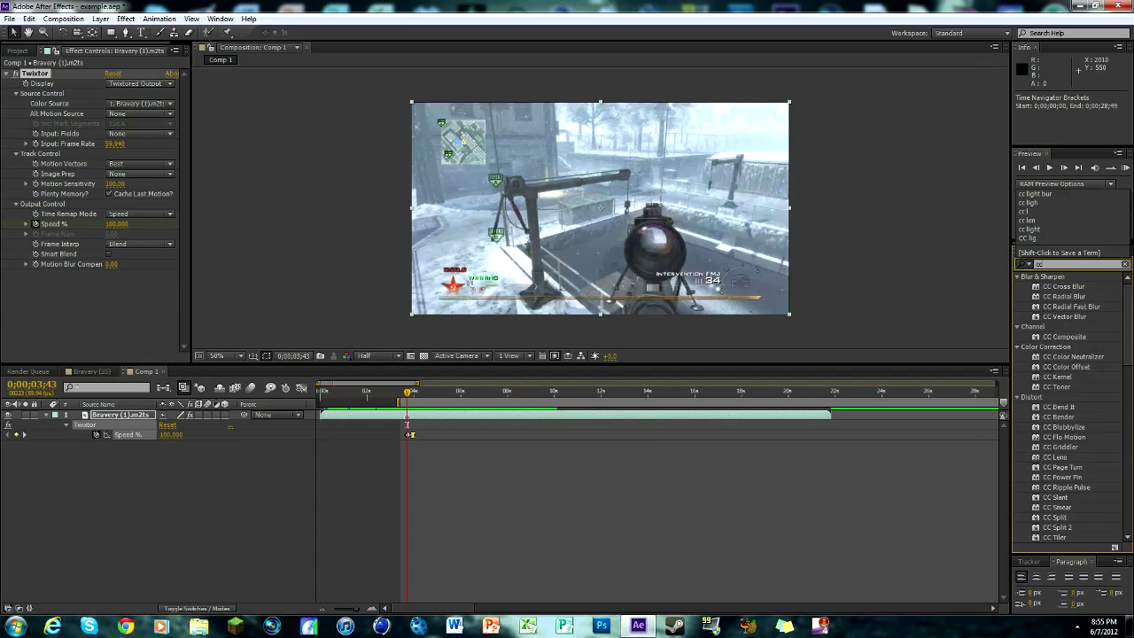
{"action": "type", "text": " light"}
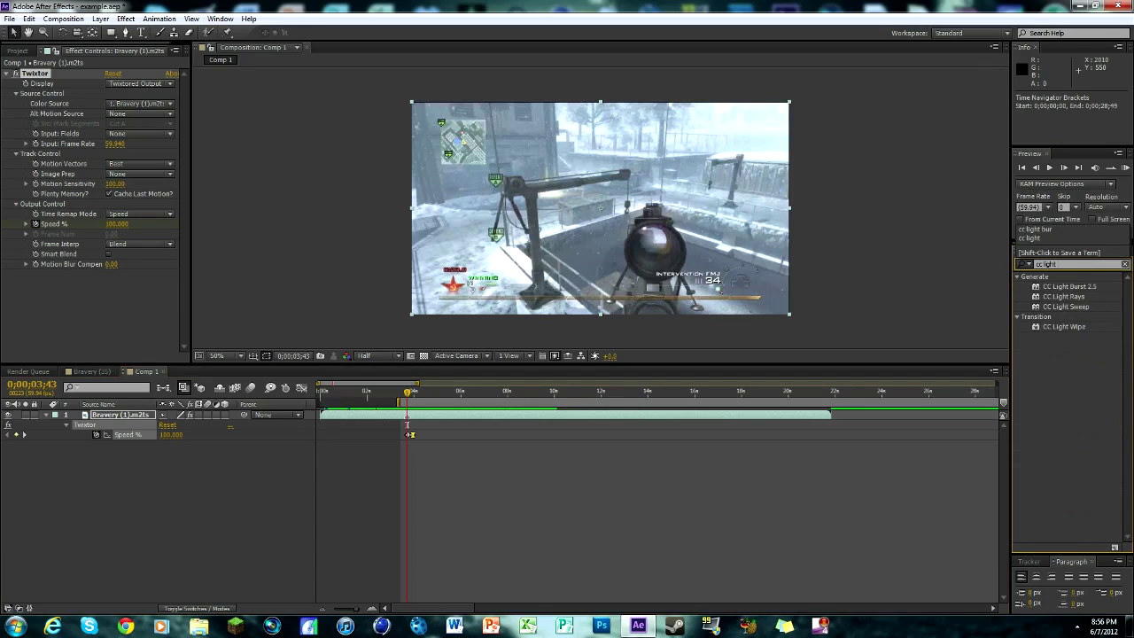
{"action": "type", "text": " burst 2.5"}
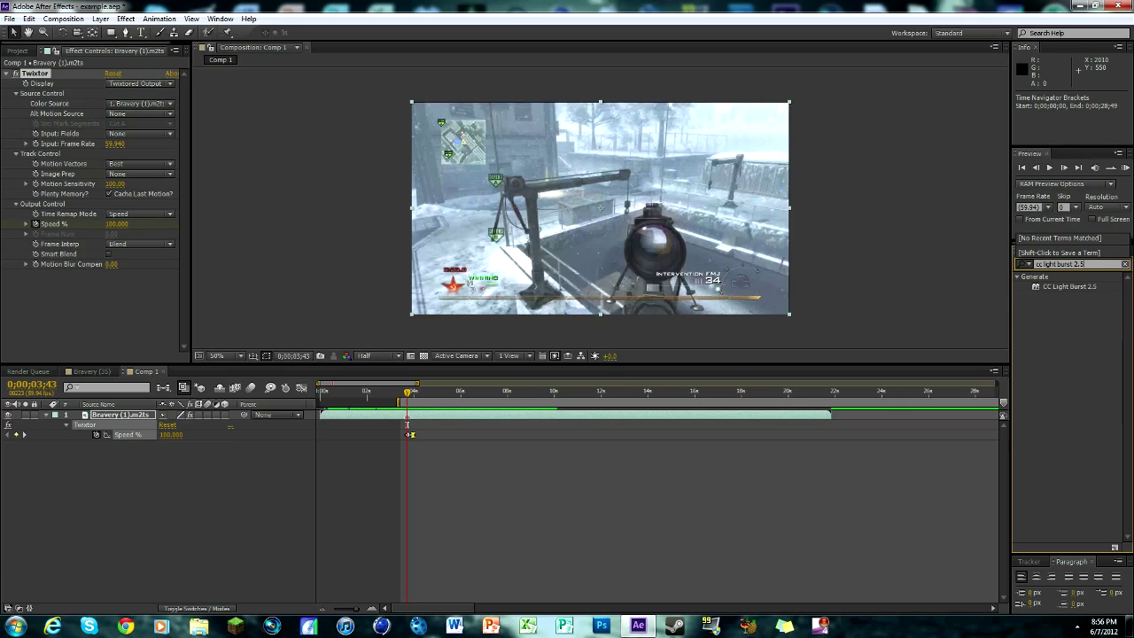
{"action": "left_click_drag", "start_coordinate": [1067, 283], "coordinate": [496, 417]}
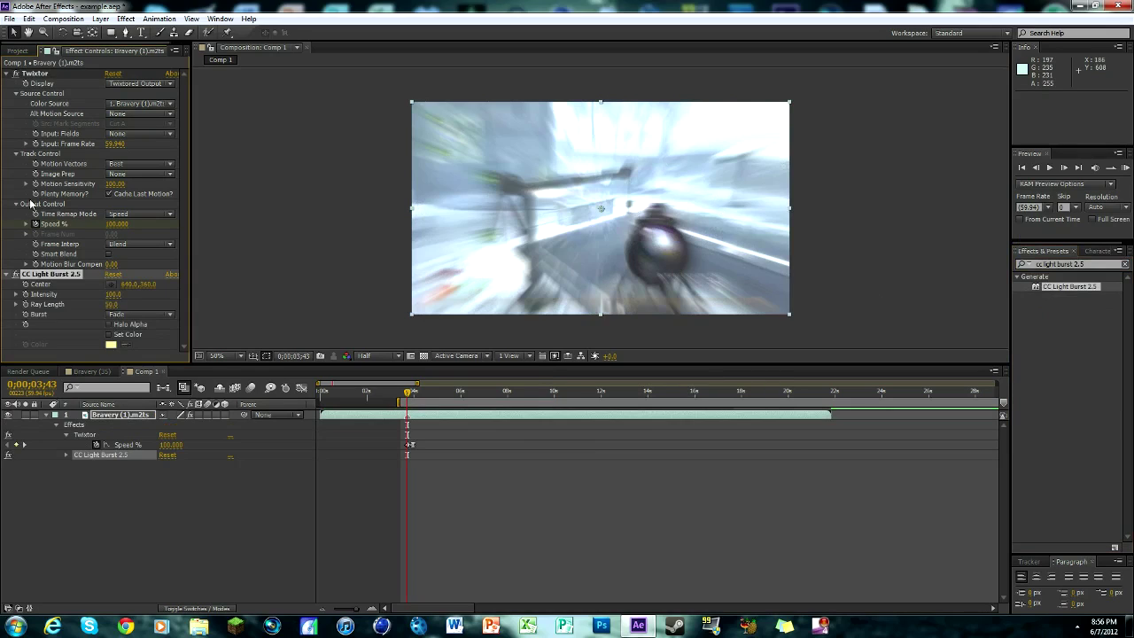
Step: Set CC Light Burst Intensity and Ray Length both to 0
{"action": "left_click", "coordinate": [8, 75]}
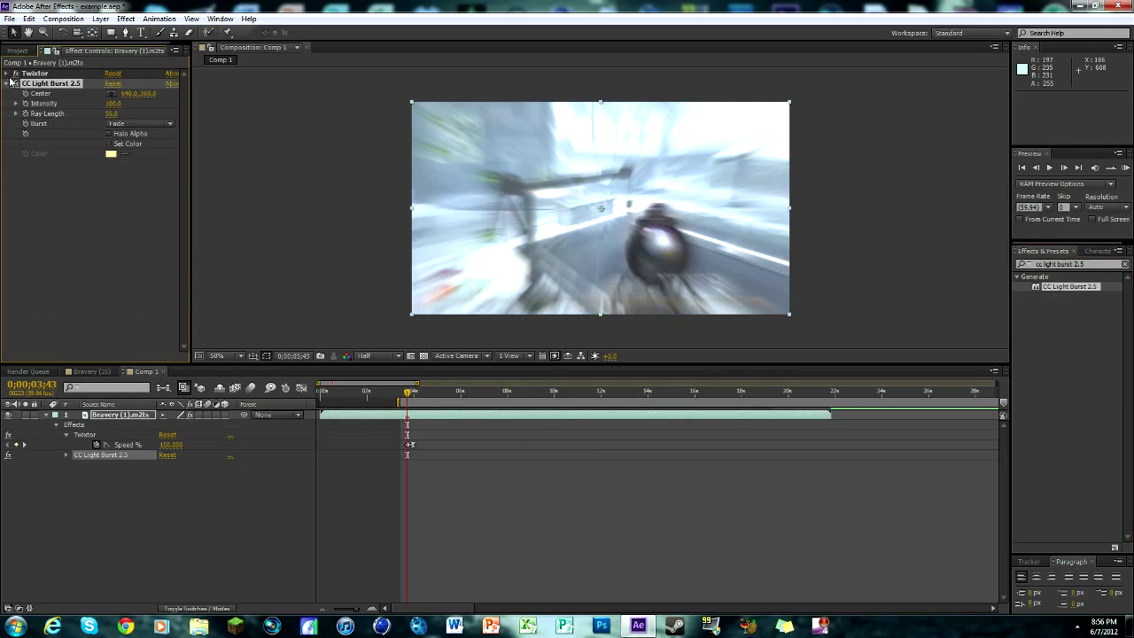
{"action": "left_click", "coordinate": [113, 104]}
{"action": "left_click", "coordinate": [110, 115]}
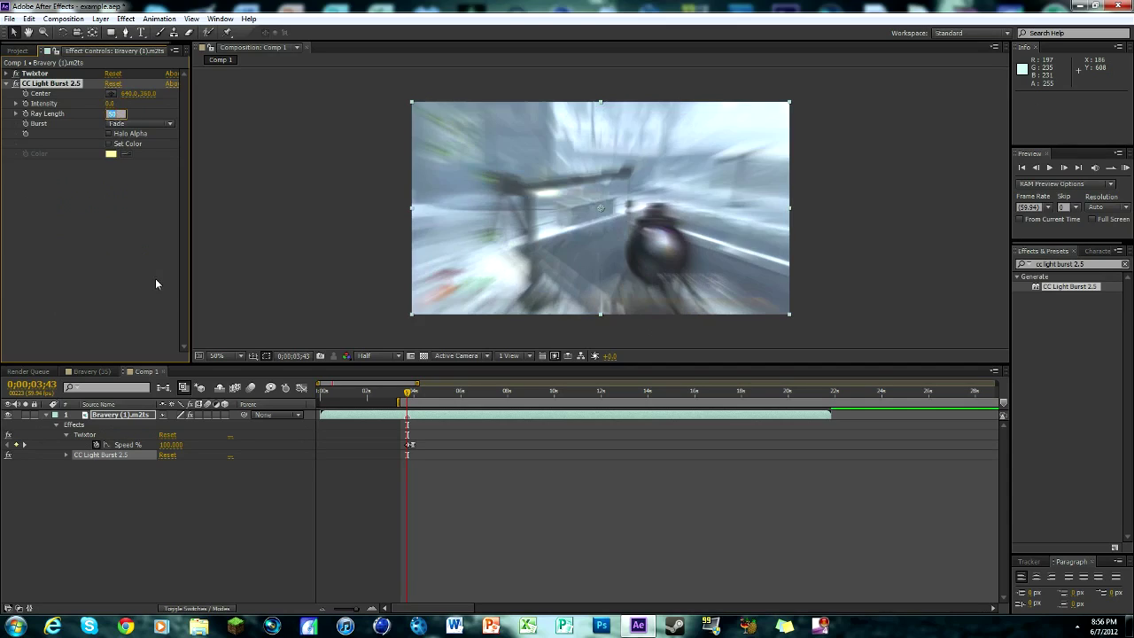
{"action": "type", "text": "0"}
{"action": "left_click", "coordinate": [150, 296]}
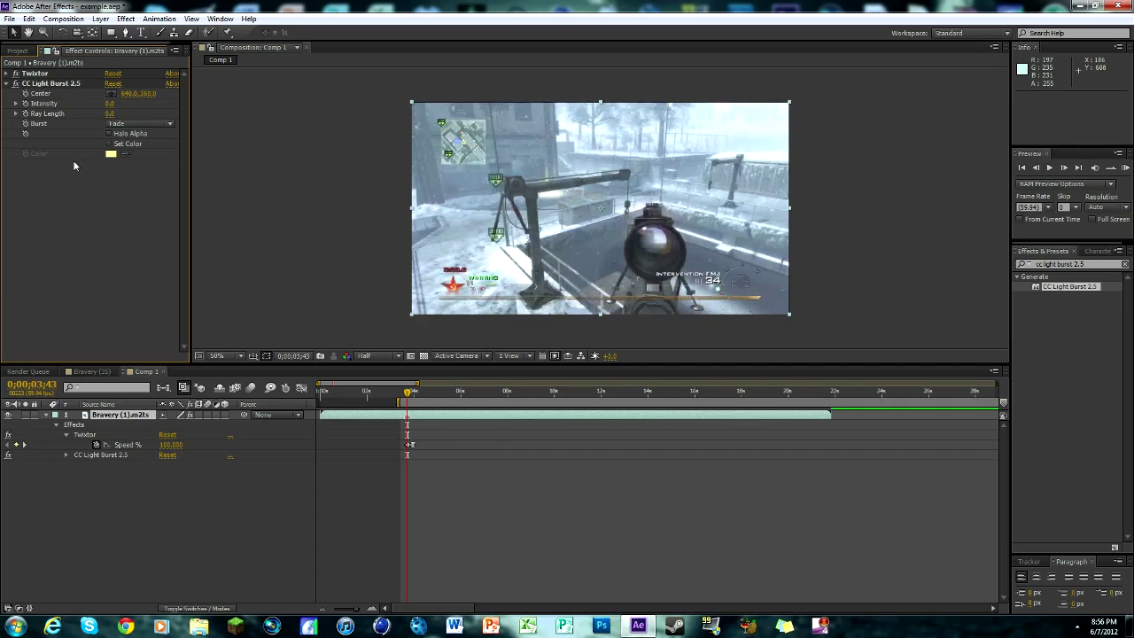
{"action": "left_click", "coordinate": [29, 112]}
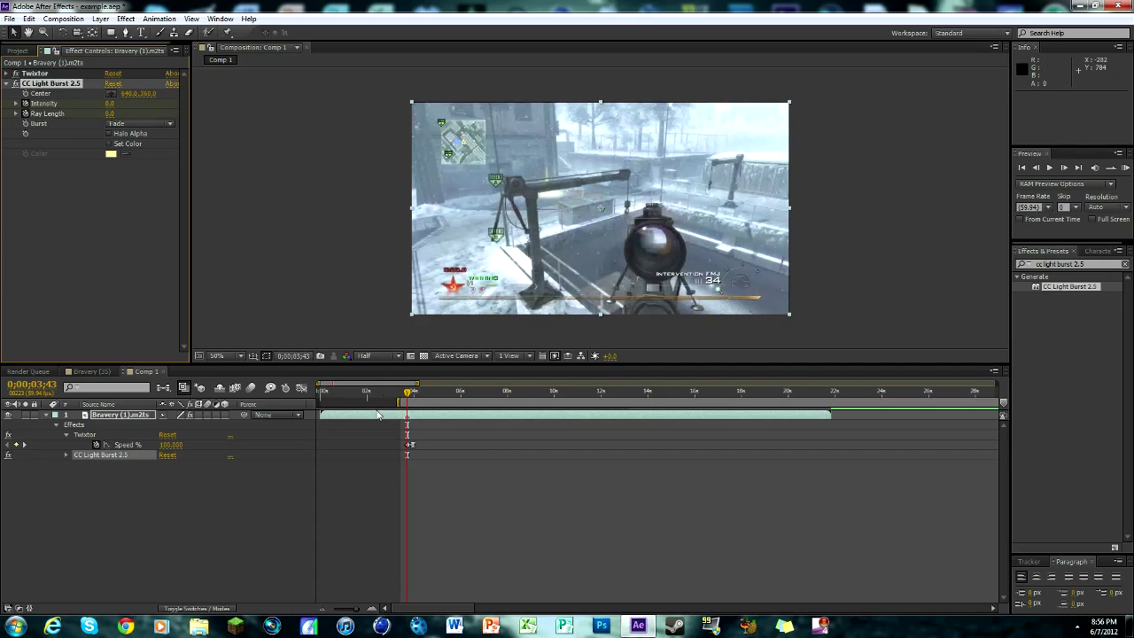
Step: At 0;00;03;44, set CC Light Burst Intensity to 100 and Ray Length to 50
{"action": "left_click", "coordinate": [1066, 168]}
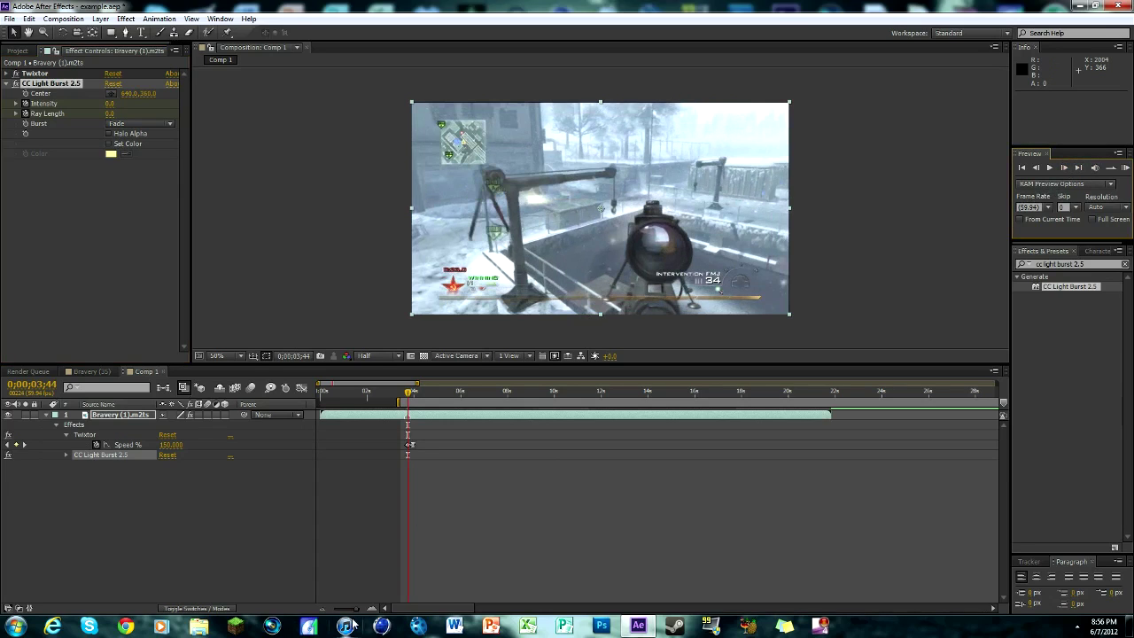
{"action": "left_click_drag", "start_coordinate": [348, 609], "coordinate": [358, 612]}
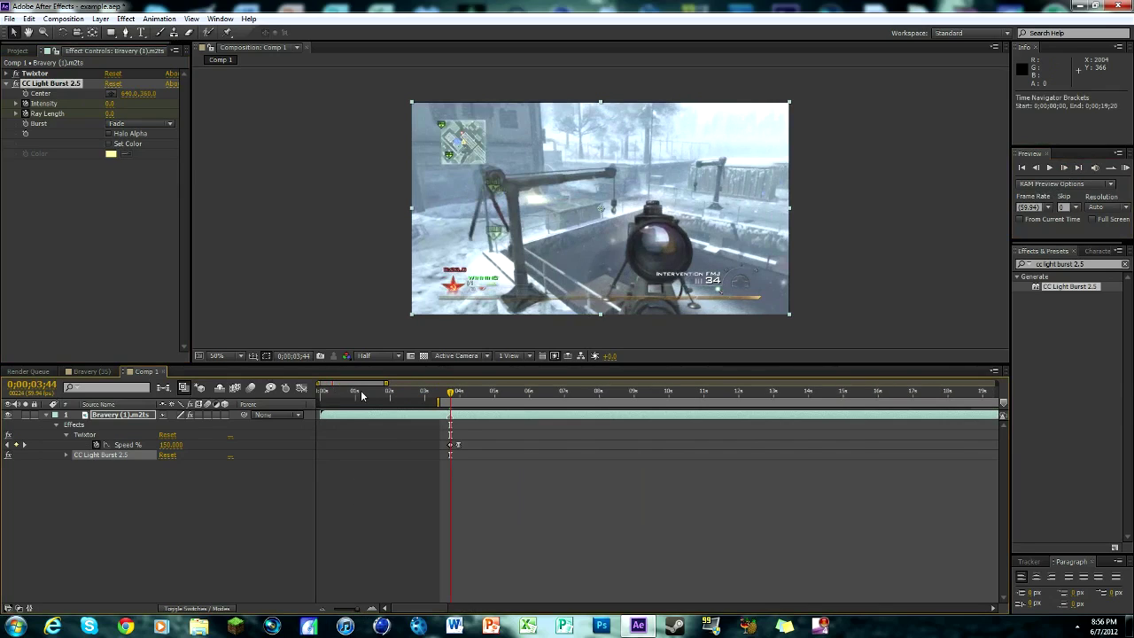
{"action": "left_click", "coordinate": [110, 103]}
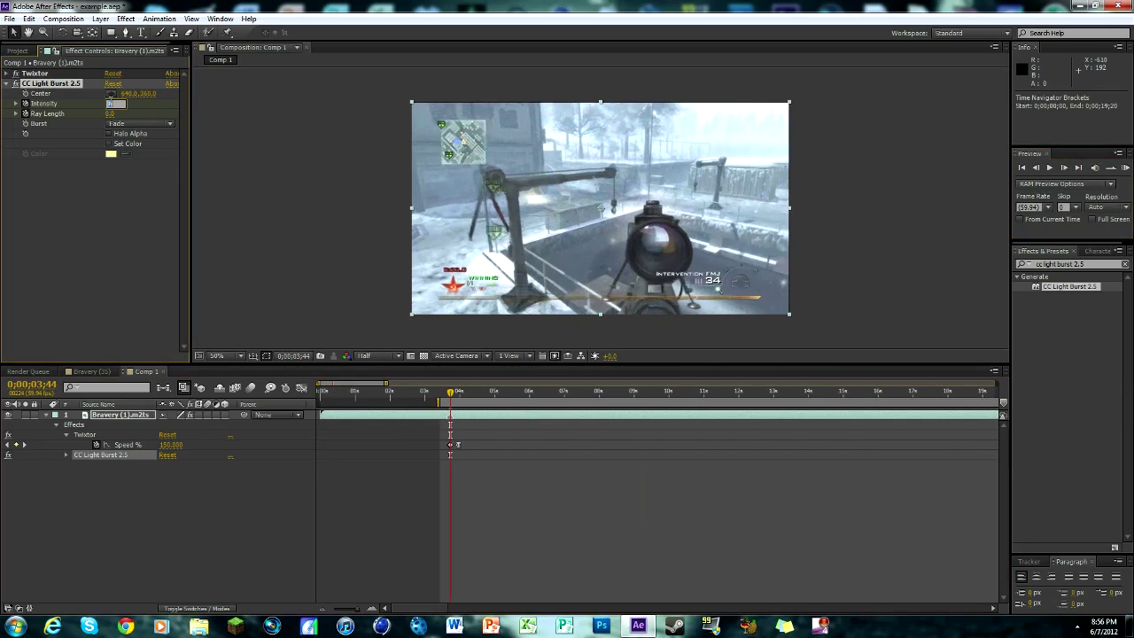
{"action": "left_click", "coordinate": [119, 253]}
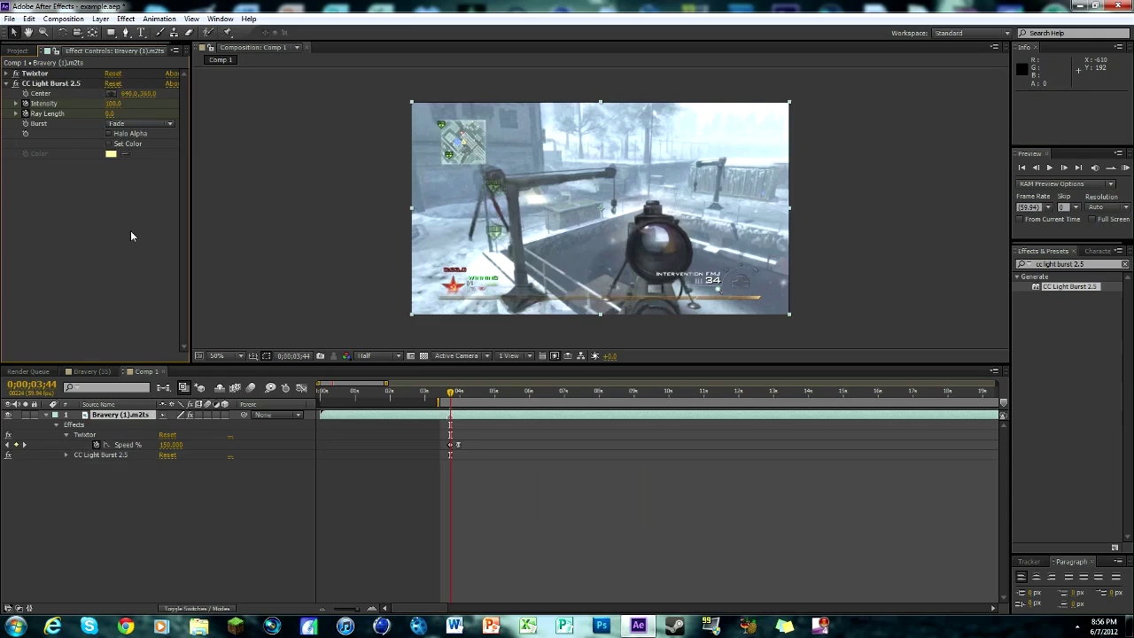
{"action": "left_click", "coordinate": [119, 116]}
{"action": "type", "text": "50"}
{"action": "left_click", "coordinate": [113, 205]}
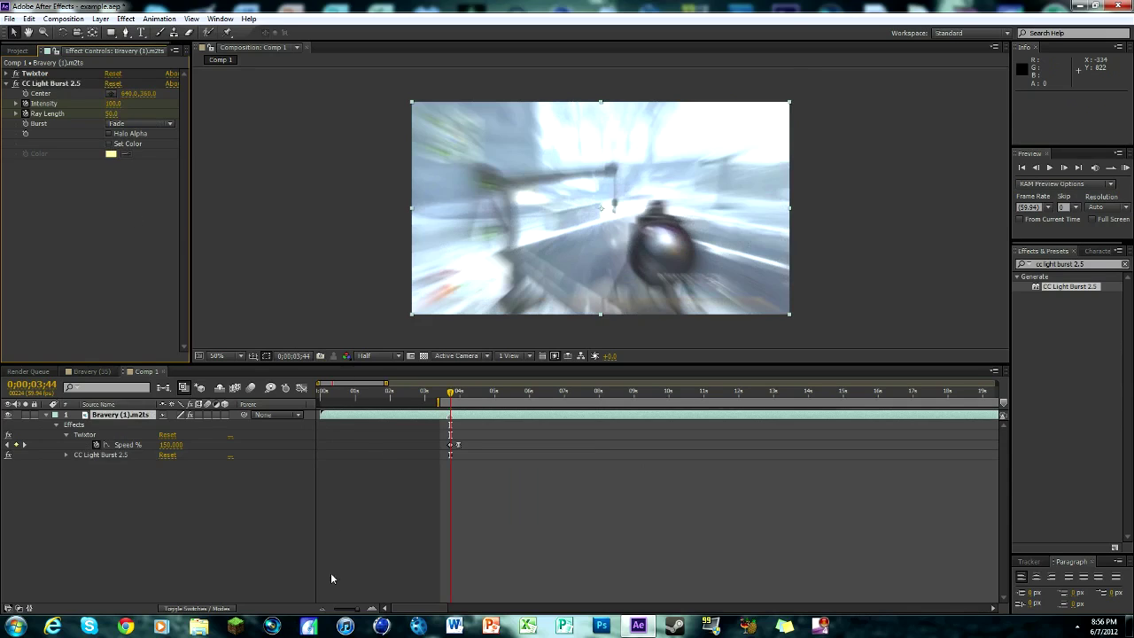
{"action": "left_click", "coordinate": [362, 611]}
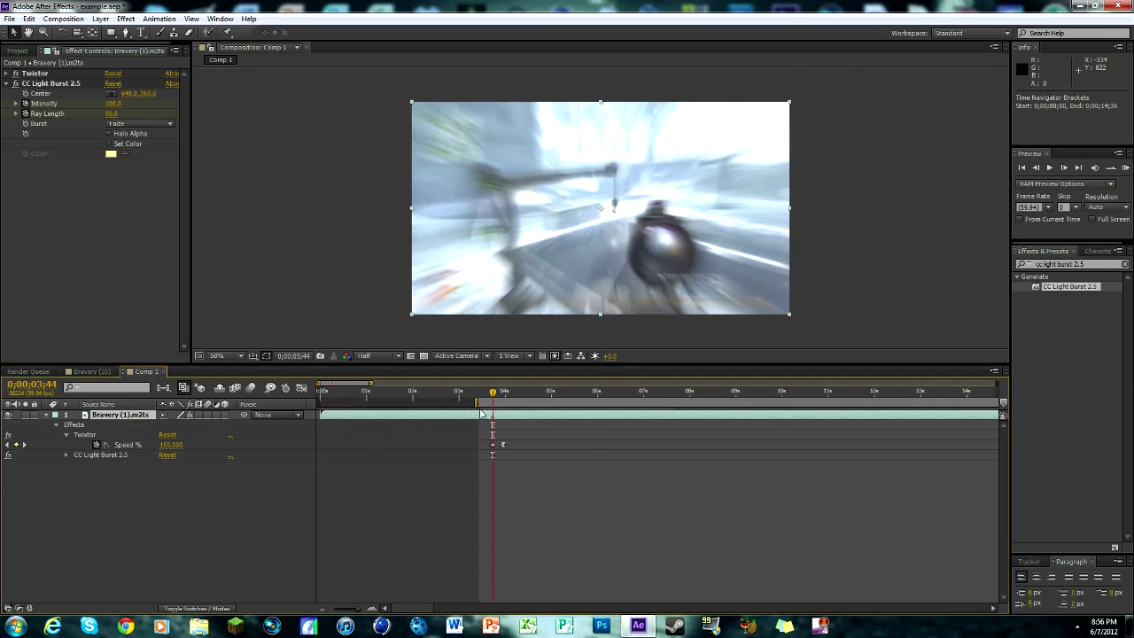
Step: At 0;00;05;39, return CC Light Burst Intensity and Ray Length to 0
{"action": "left_click_drag", "start_coordinate": [494, 393], "coordinate": [584, 392]}
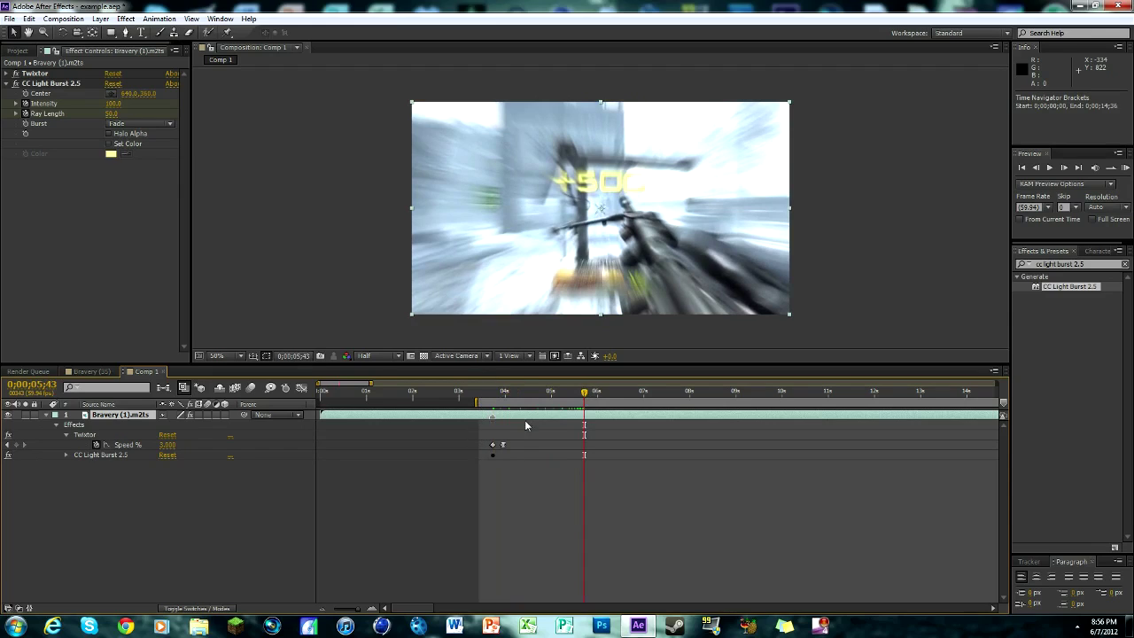
{"action": "left_click_drag", "start_coordinate": [586, 391], "coordinate": [584, 391]}
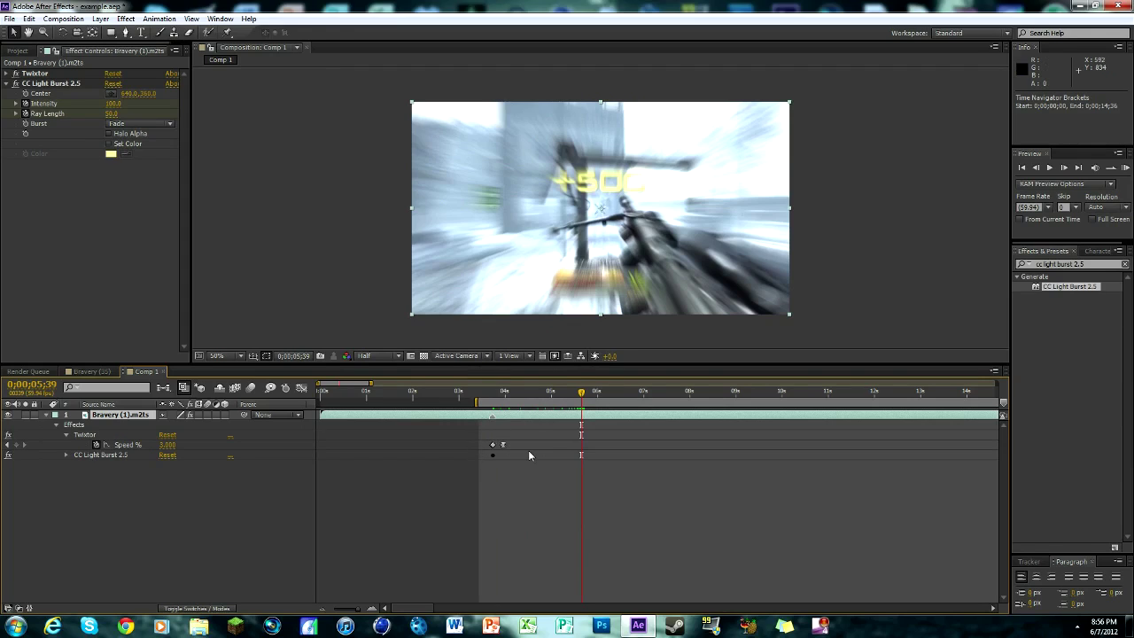
{"action": "left_click", "coordinate": [114, 105]}
{"action": "type", "text": "0"}
{"action": "key", "text": "Tab"}
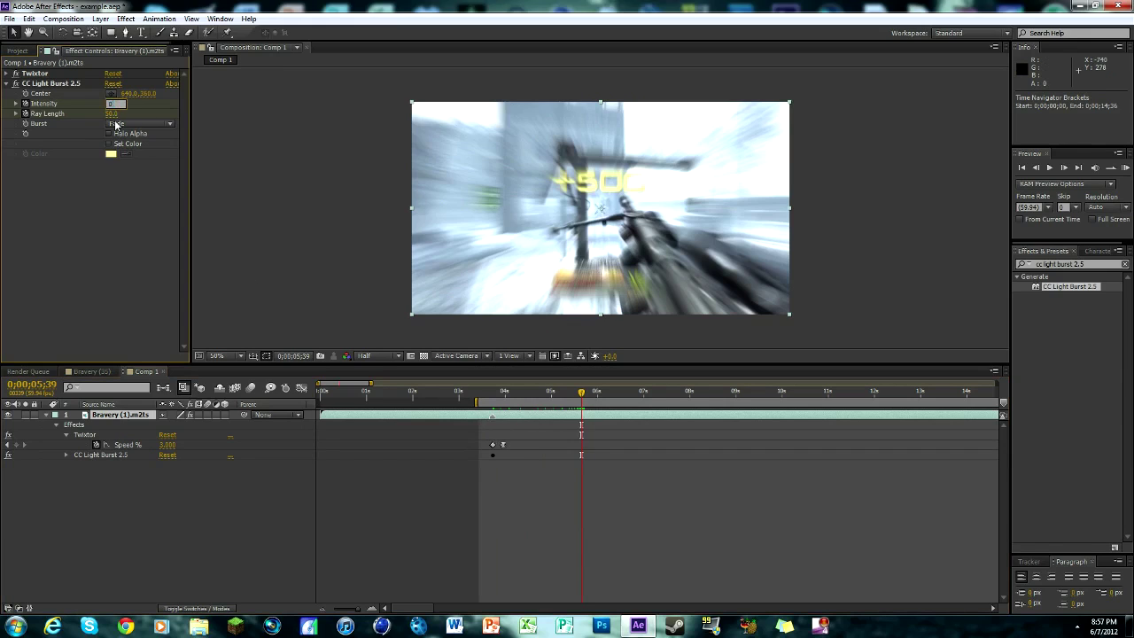
{"action": "type", "text": "0"}
{"action": "key", "text": "Return"}
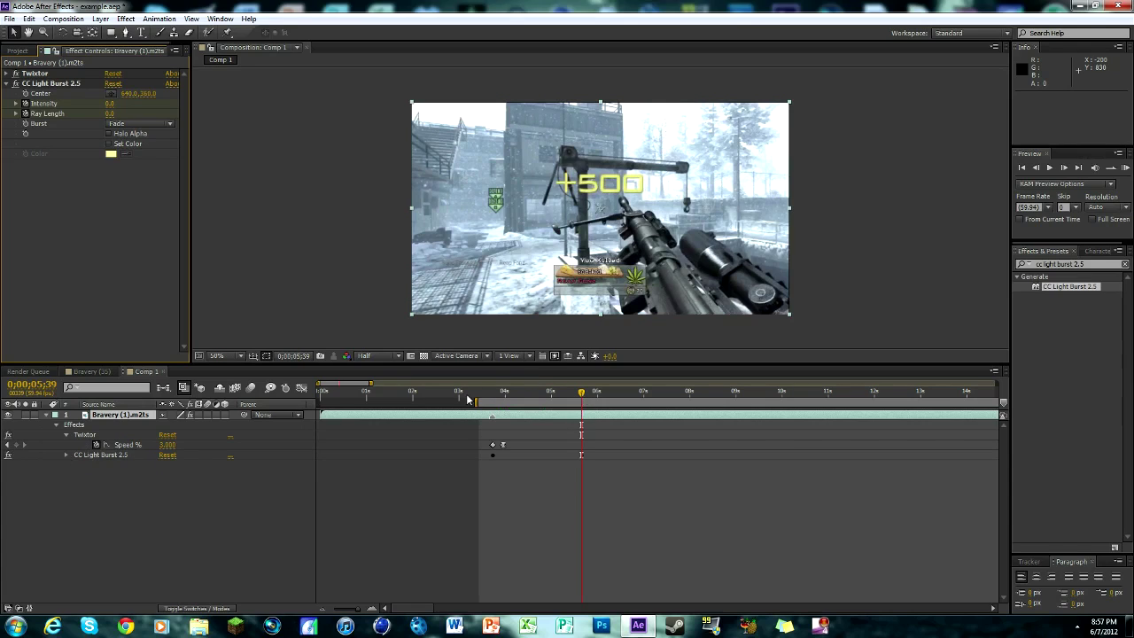
{"action": "left_click_drag", "start_coordinate": [580, 396], "coordinate": [492, 408]}
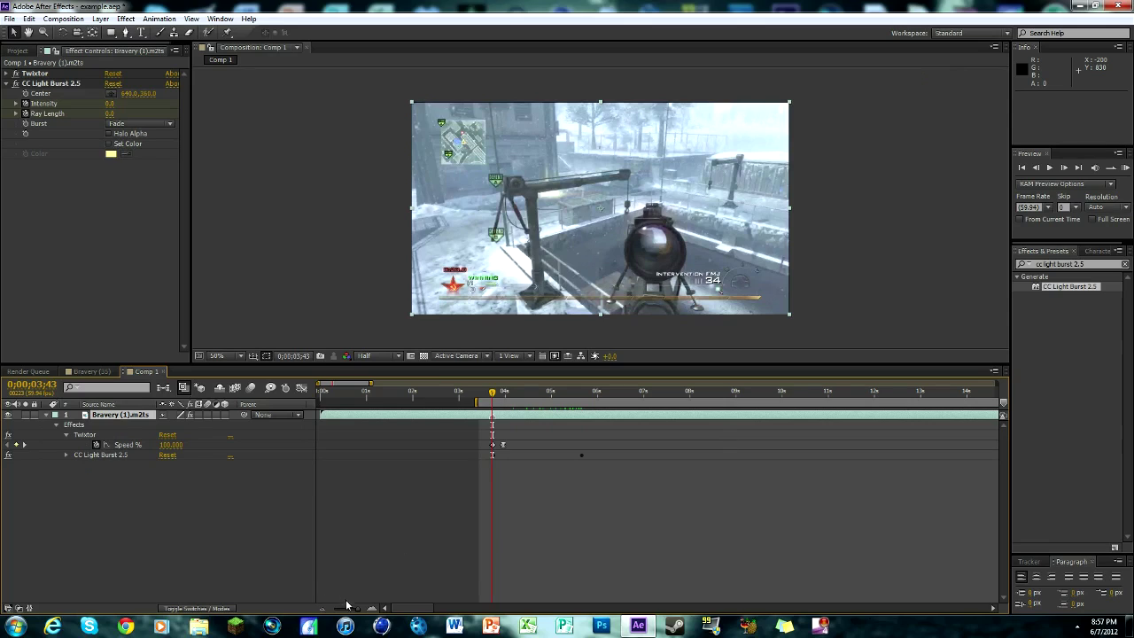
{"action": "left_click_drag", "start_coordinate": [348, 606], "coordinate": [369, 609]}
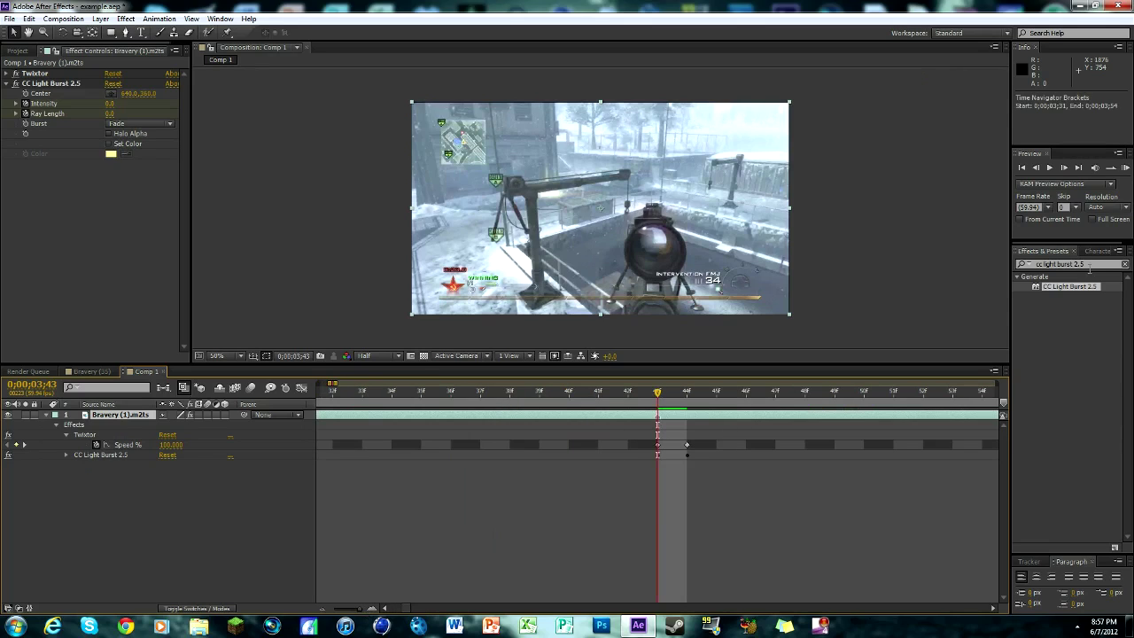
Step: Apply Brightness & Contrast to the gameplay clip from an Effects & Presets search for 'bright'
{"action": "key", "text": "ctrl+5"}
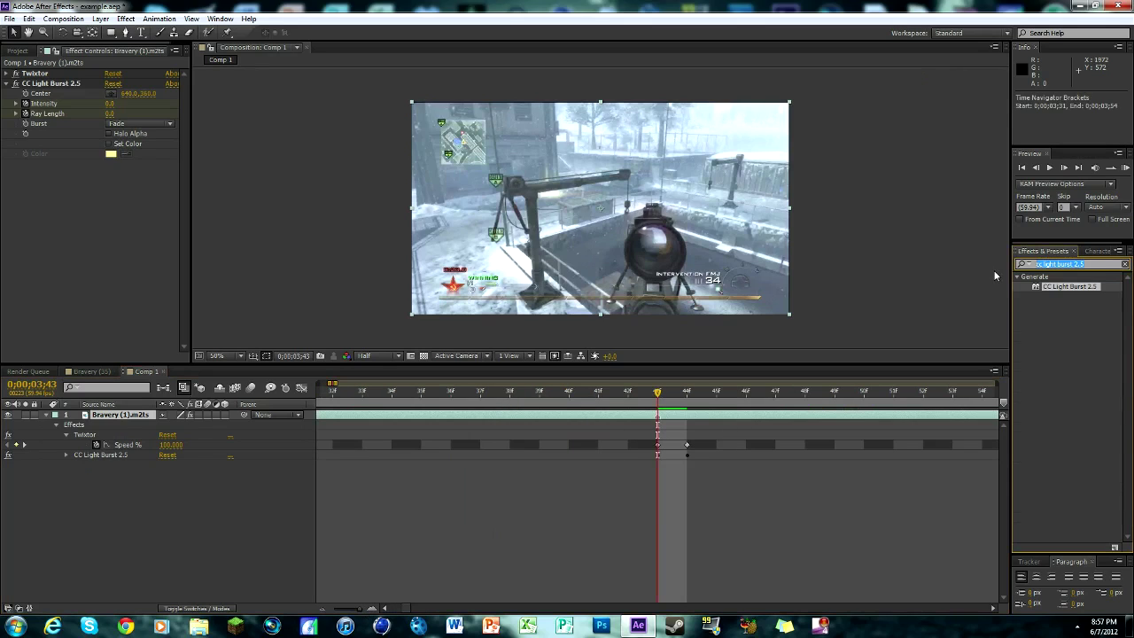
{"action": "type", "text": "bright"}
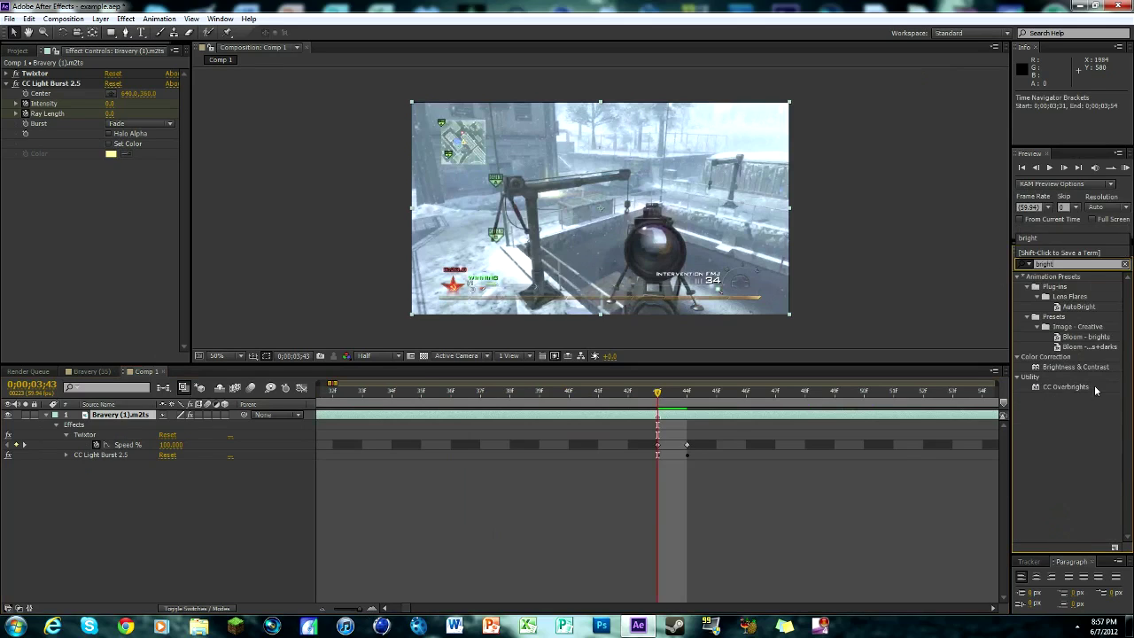
{"action": "left_click_drag", "start_coordinate": [1067, 365], "coordinate": [695, 411]}
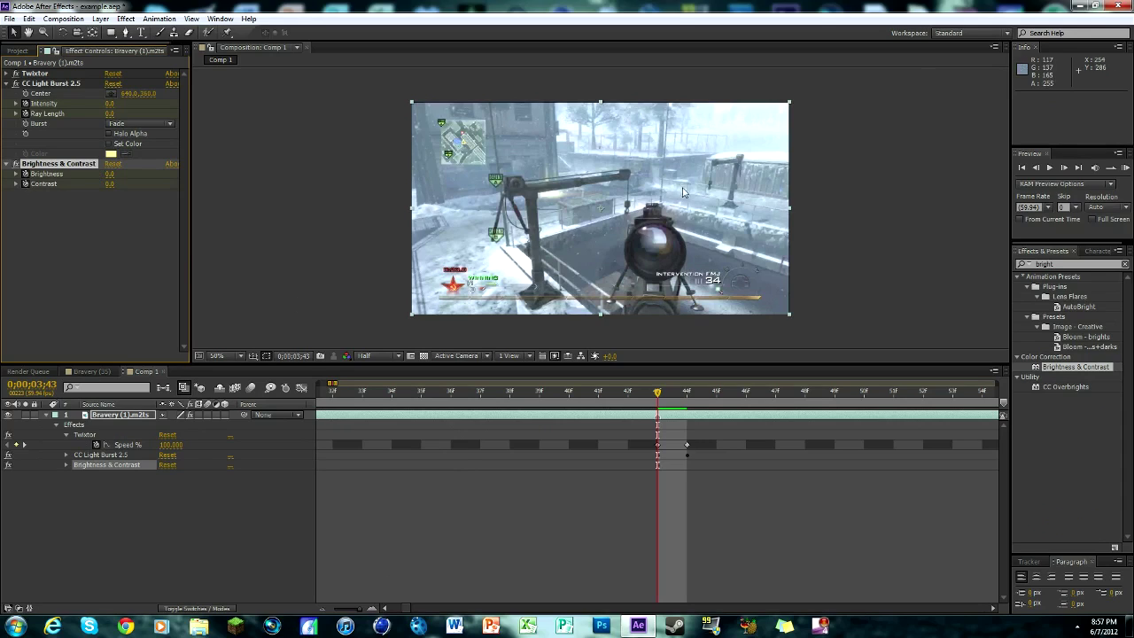
Step: At frame 0;00;03;44, set Brightness to 33 and Contrast to 33
{"action": "left_click", "coordinate": [1065, 167]}
{"action": "left_click", "coordinate": [1066, 168]}
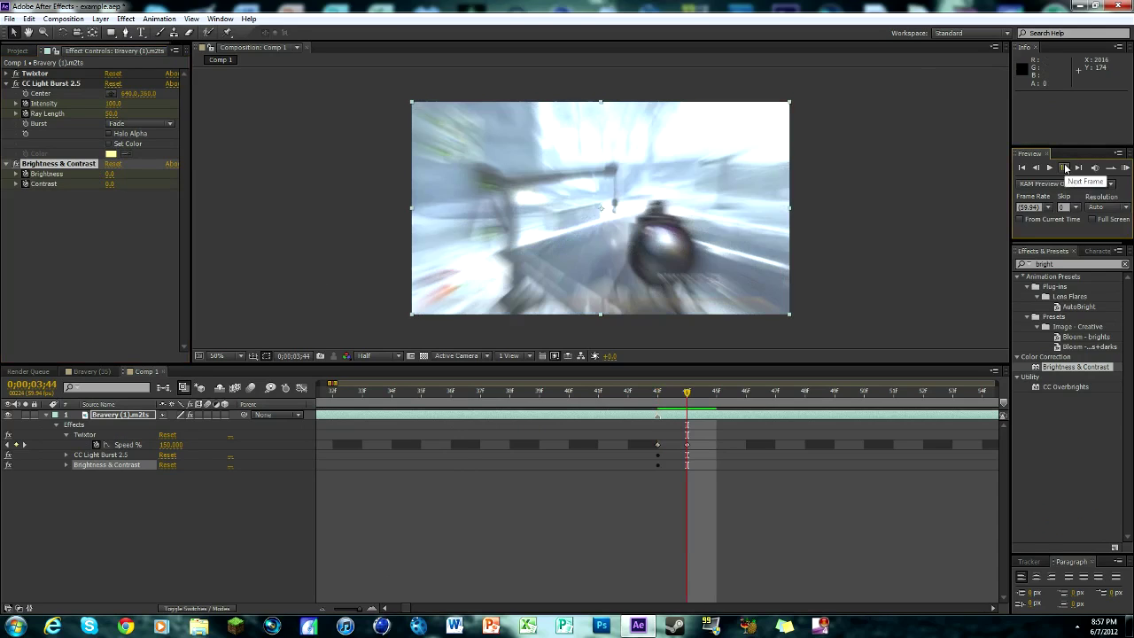
{"action": "left_click", "coordinate": [109, 173]}
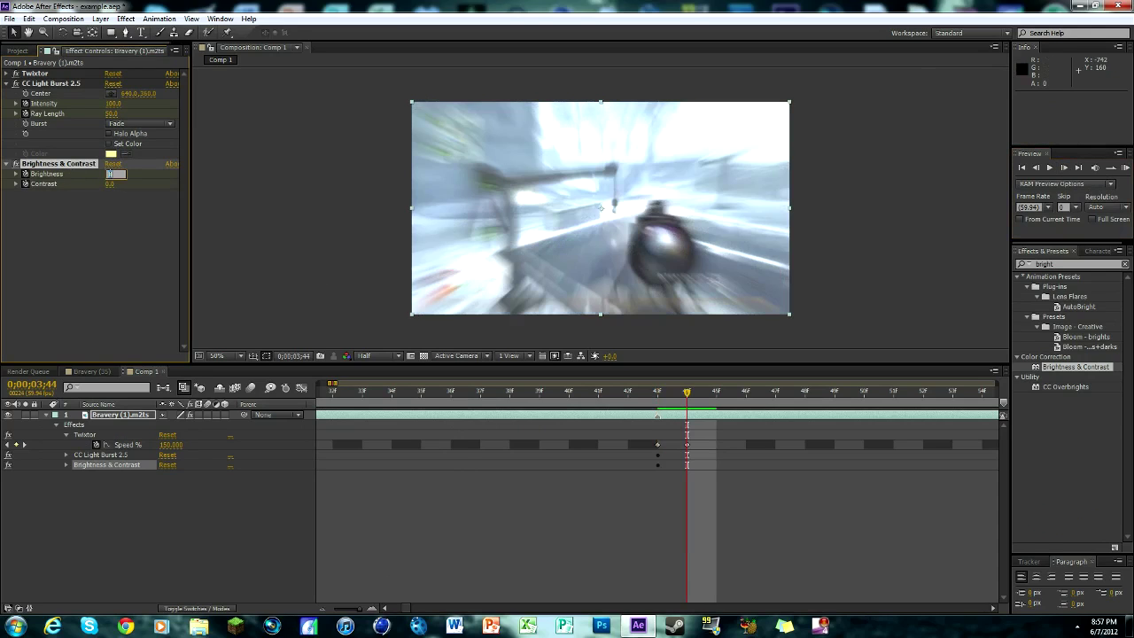
{"action": "type", "text": "33"}
{"action": "key", "text": "Return"}
{"action": "left_click", "coordinate": [110, 185]}
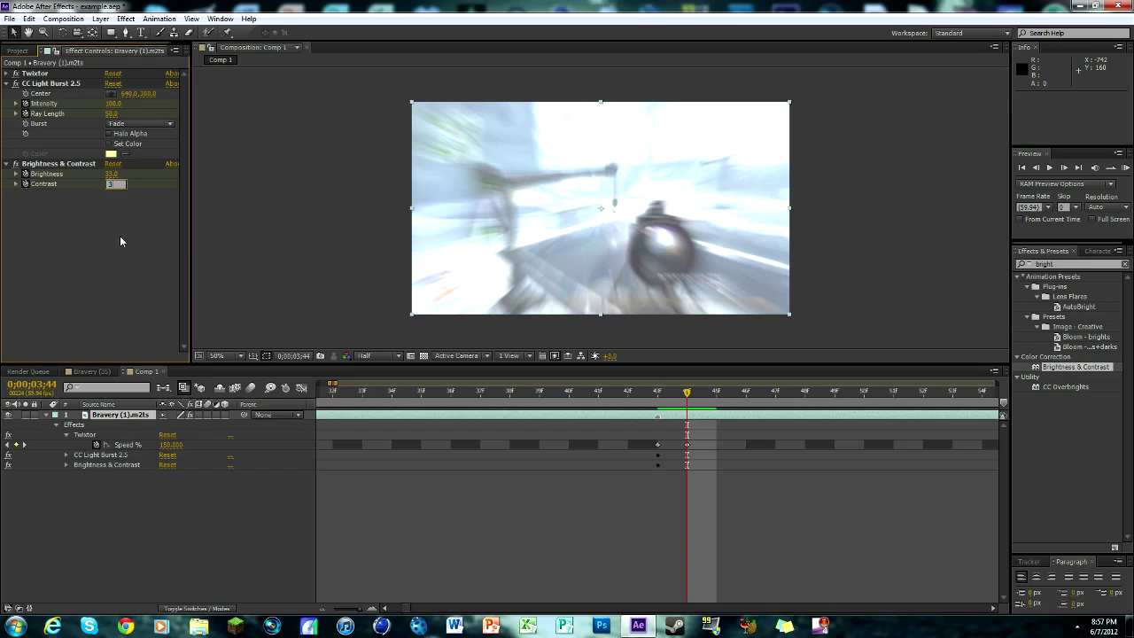
{"action": "type", "text": "33"}
{"action": "key", "text": "Return"}
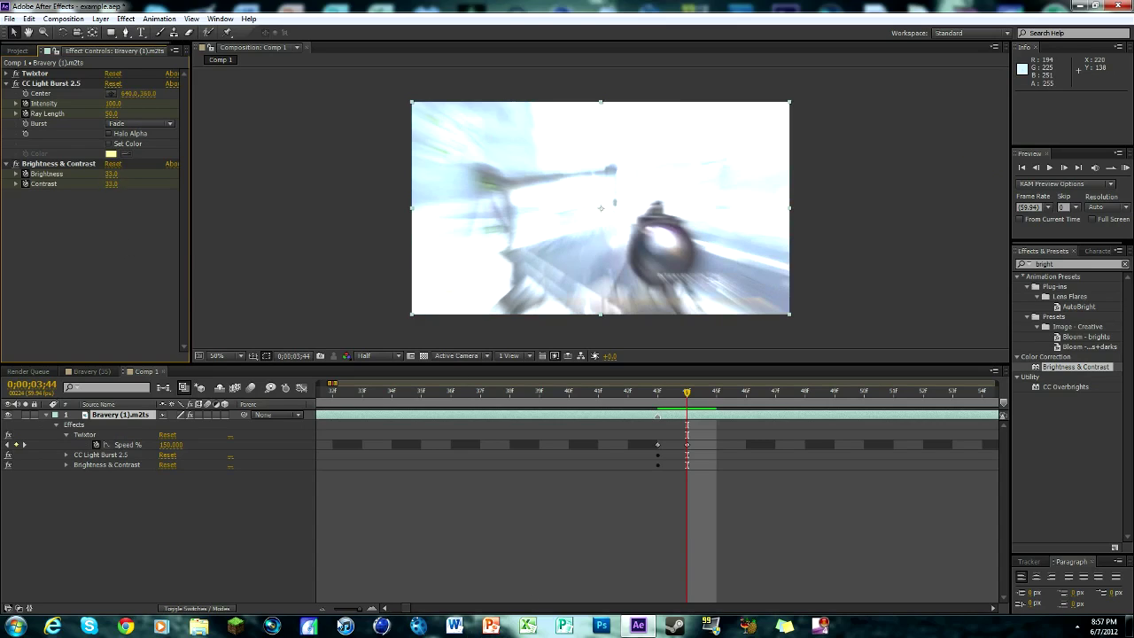
{"action": "left_click_drag", "start_coordinate": [357, 611], "coordinate": [359, 611]}
Step: Move to about 0;00;05;39 and zero CC Light Burst Intensity and Ray Length
{"action": "left_click", "coordinate": [401, 393]}
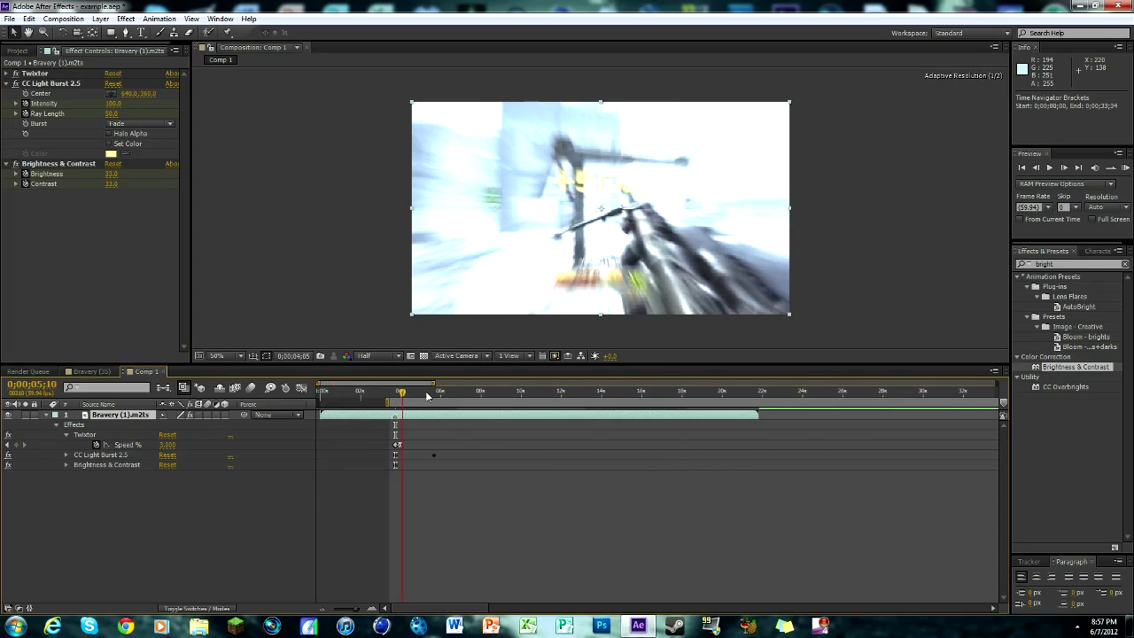
{"action": "left_click", "coordinate": [433, 392]}
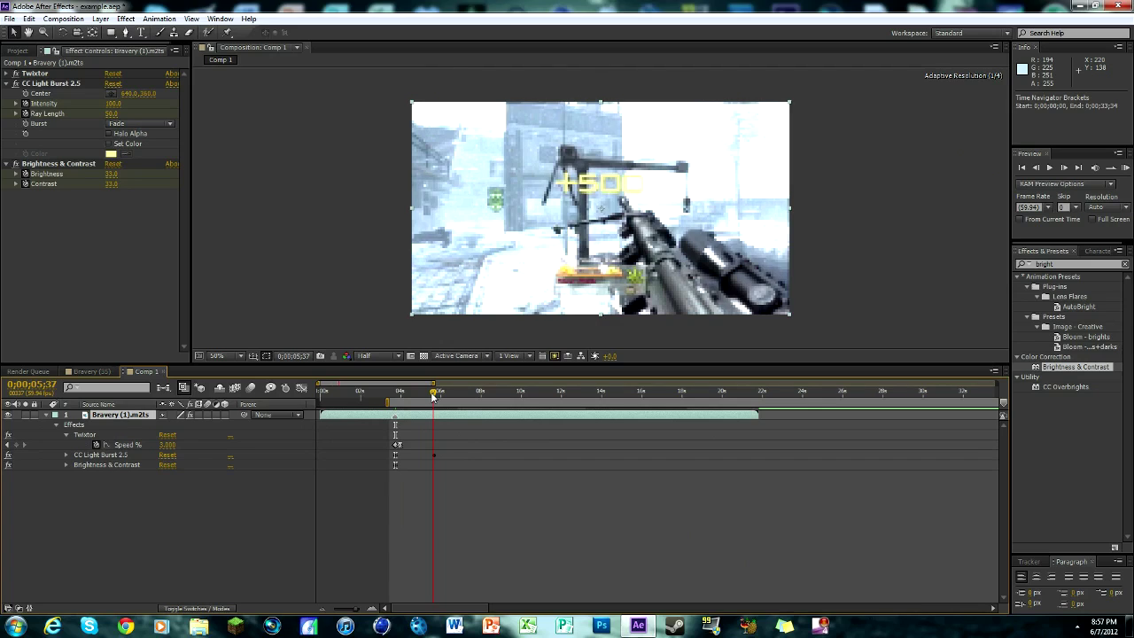
{"action": "left_click_drag", "start_coordinate": [433, 396], "coordinate": [435, 396]}
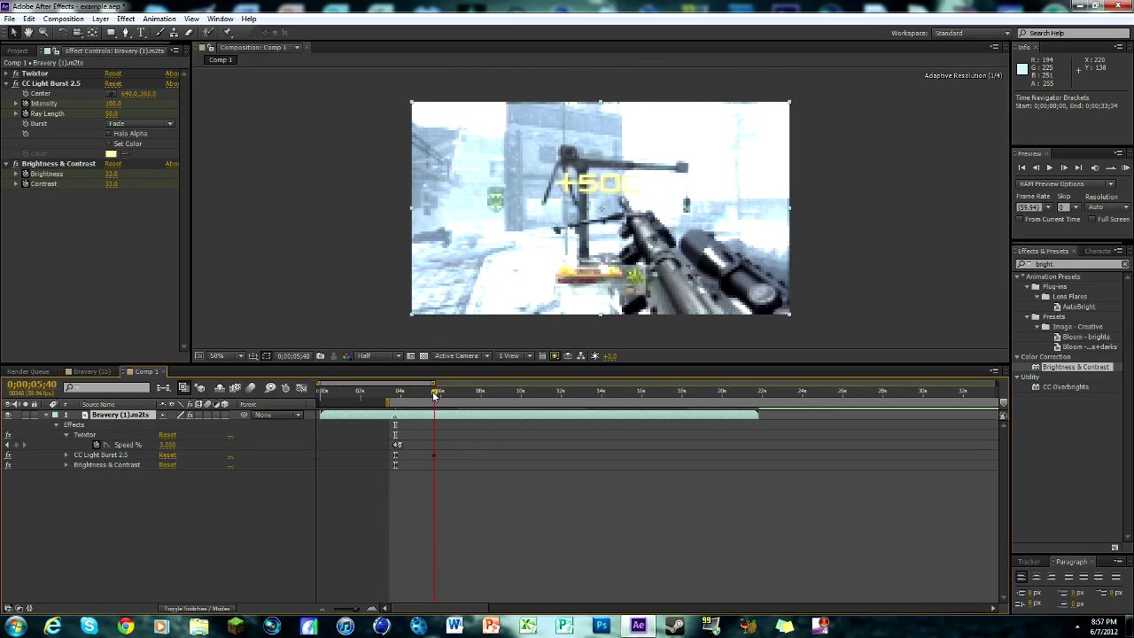
{"action": "left_click_drag", "start_coordinate": [113, 103], "coordinate": [88, 102]}
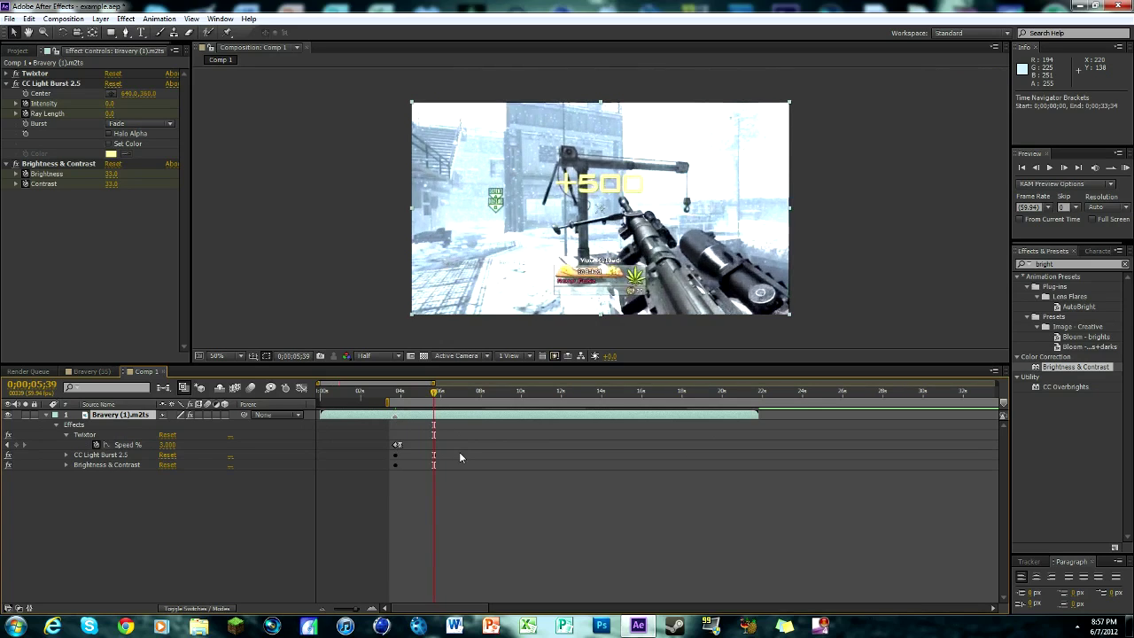
Step: Set Brightness and Contrast to 0 there, then scrub back toward the flash
{"action": "left_click", "coordinate": [111, 174]}
{"action": "type", "text": "0"}
{"action": "key", "text": "Tab"}
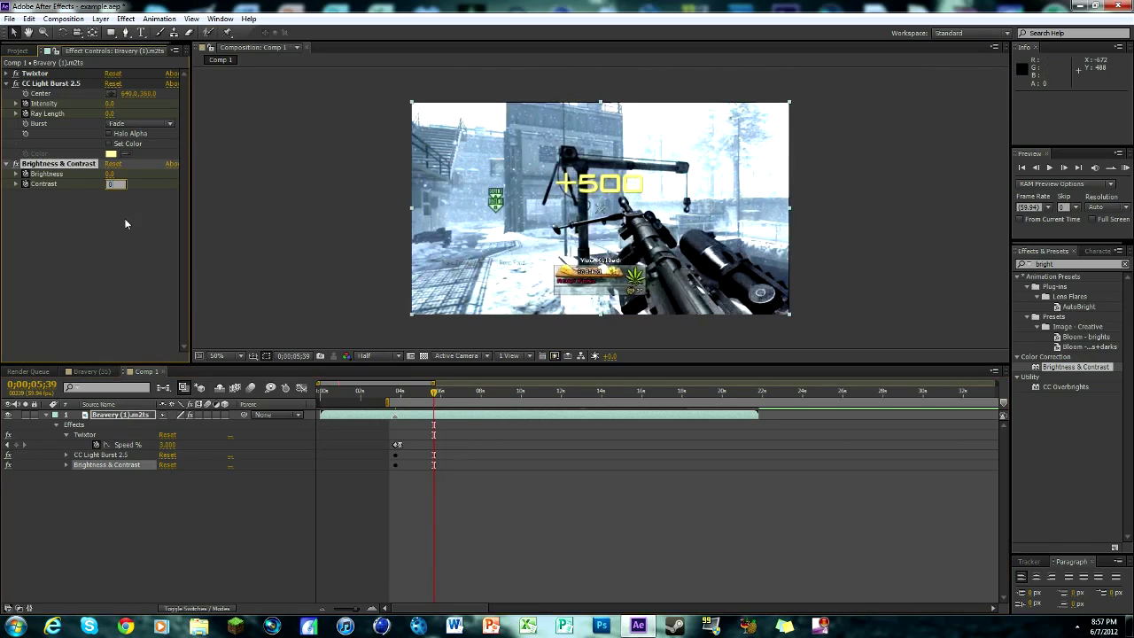
{"action": "type", "text": "0"}
{"action": "left_click", "coordinate": [130, 229]}
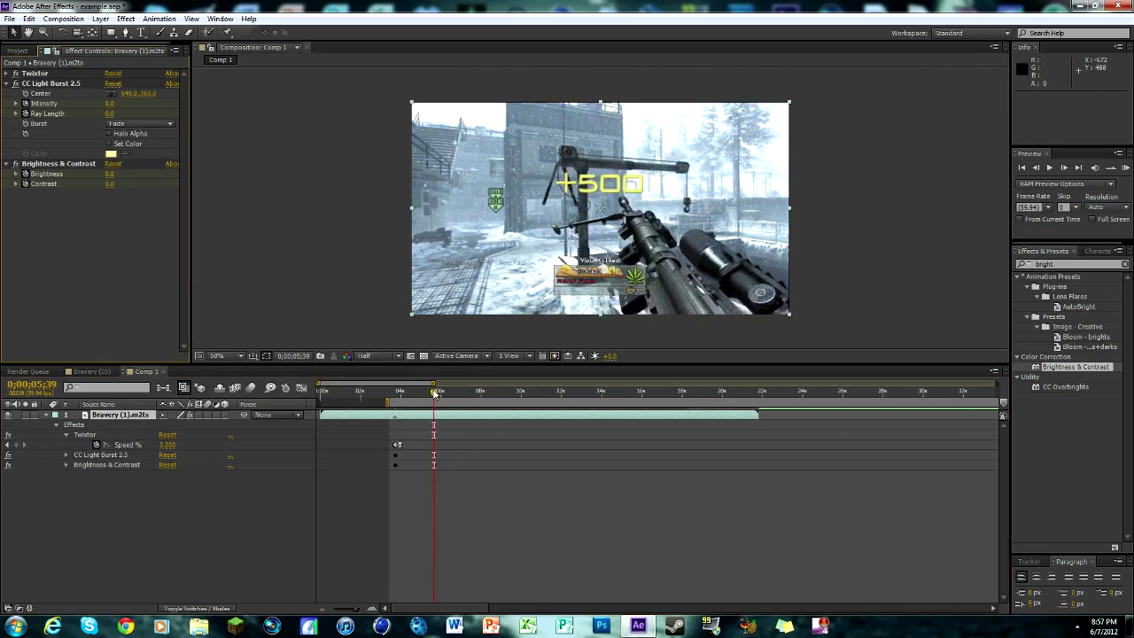
{"action": "left_click_drag", "start_coordinate": [434, 393], "coordinate": [396, 397]}
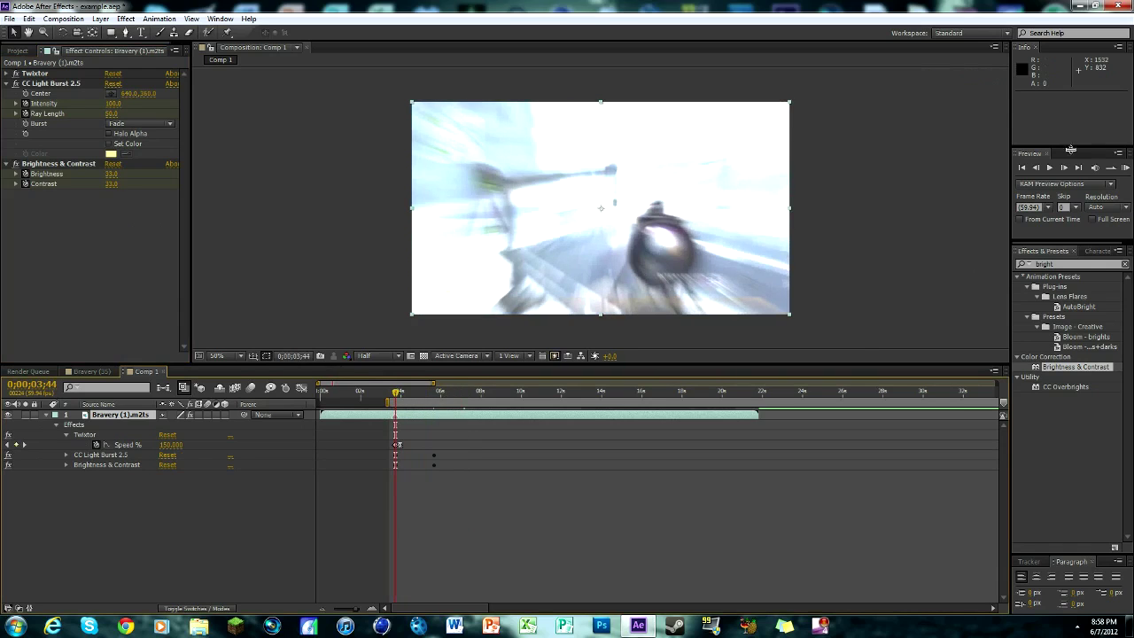
Step: Apply Twitch to the Bravery layer with speed 33 and Amount 66
{"action": "left_click", "coordinate": [1036, 167]}
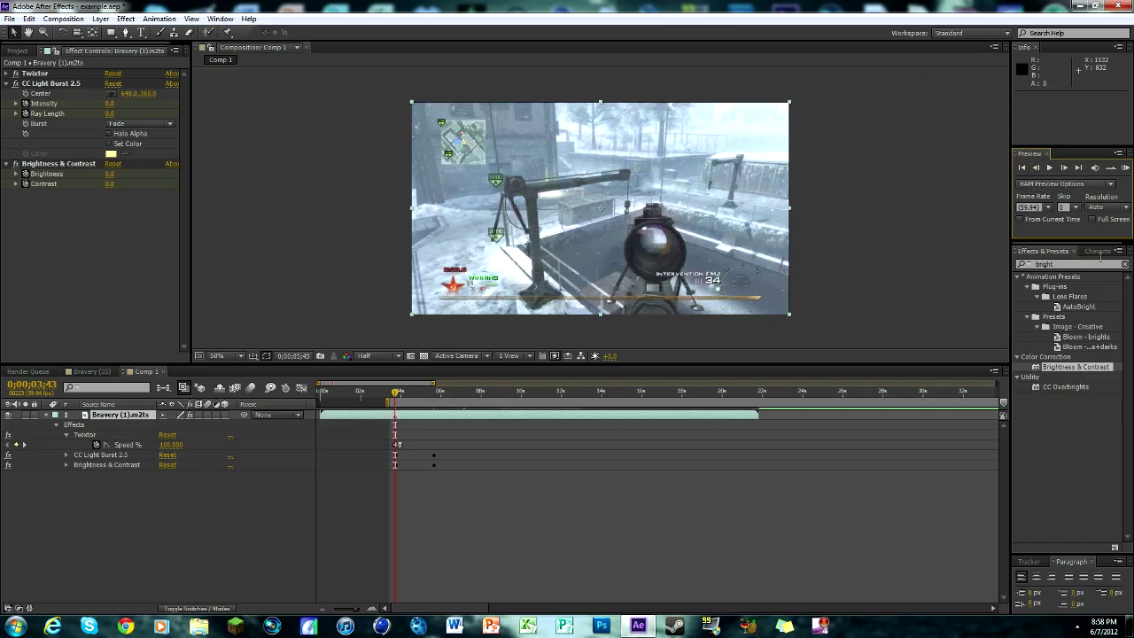
{"action": "left_click", "coordinate": [1045, 264]}
{"action": "type", "text": "twitch"}
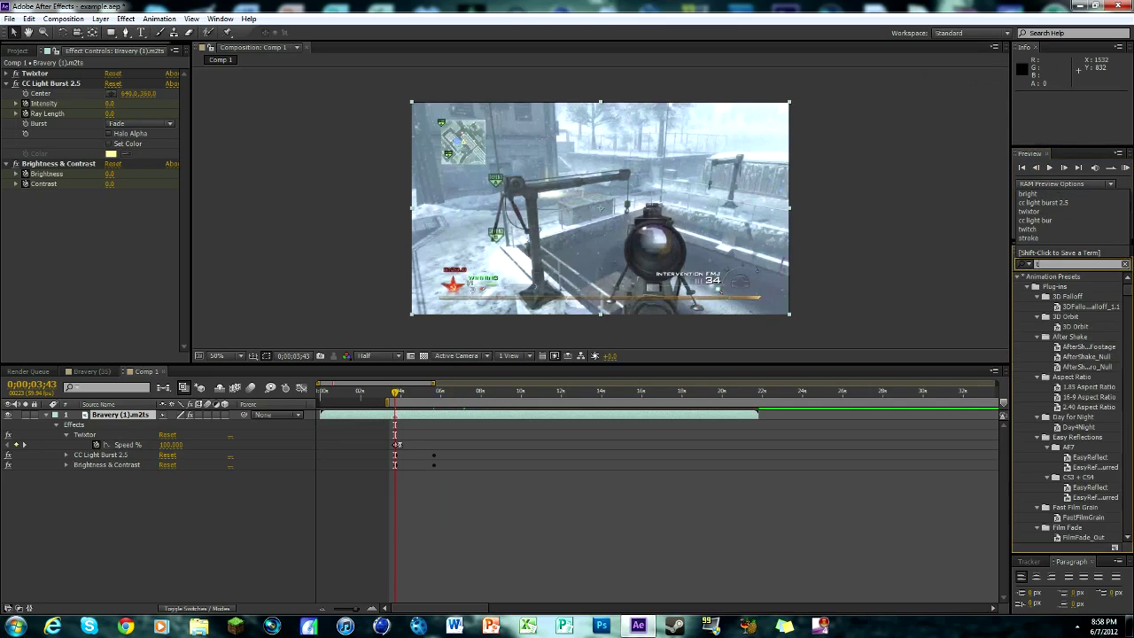
{"action": "left_click_drag", "start_coordinate": [1053, 288], "coordinate": [419, 413]}
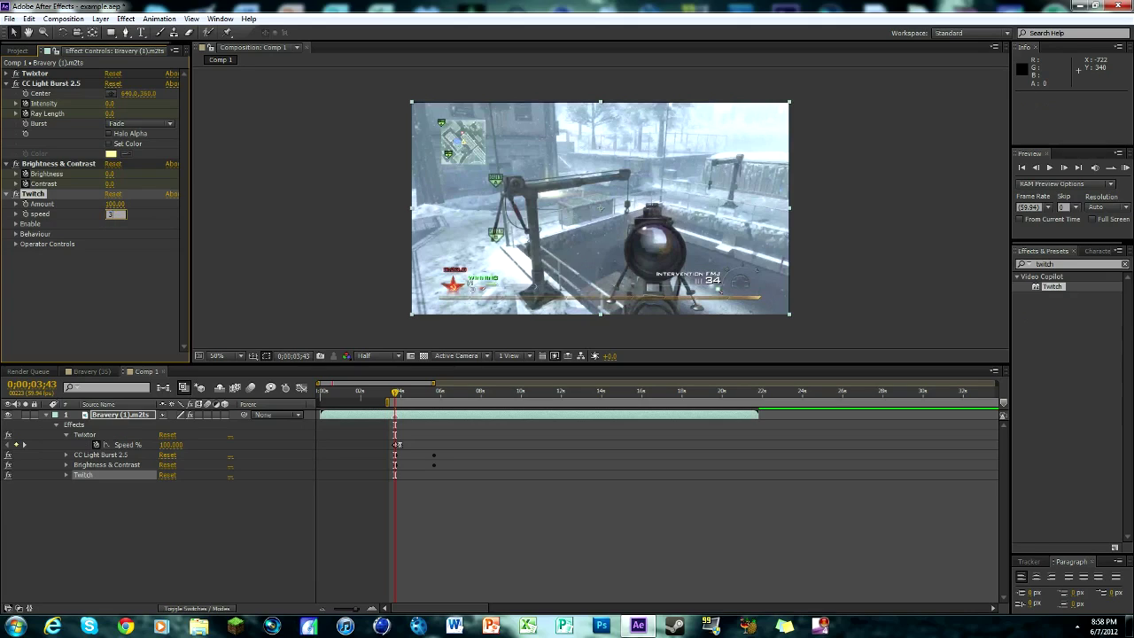
{"action": "left_click", "coordinate": [119, 290]}
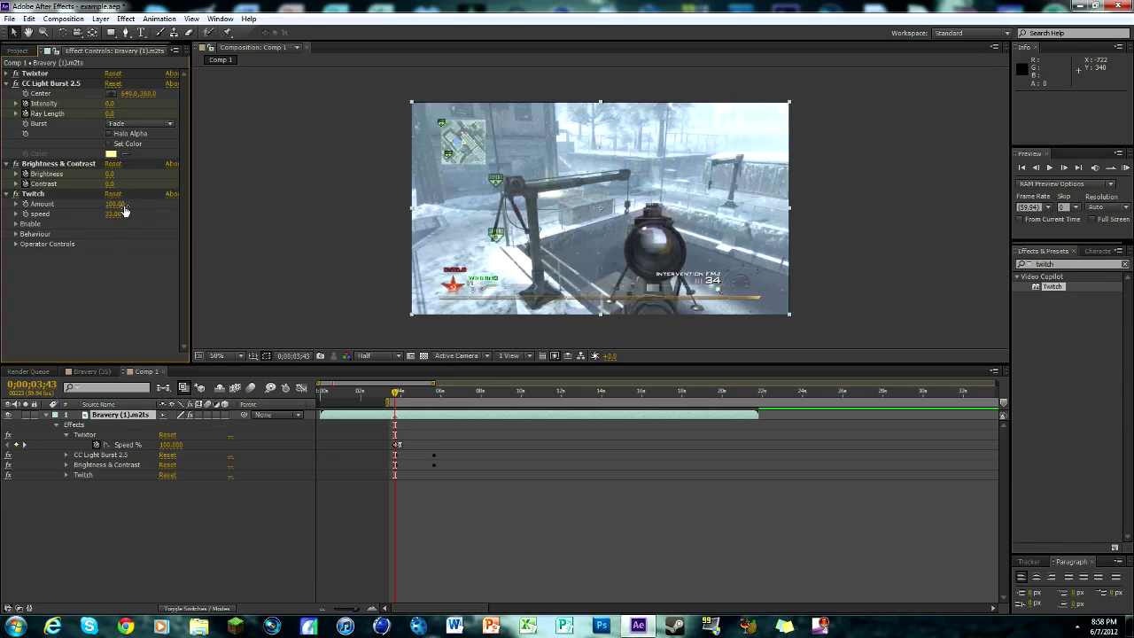
{"action": "left_click", "coordinate": [115, 204]}
{"action": "type", "text": "66"}
{"action": "key", "text": "Return"}
Step: Review the timeline from the flash to the comp end, returning to frame 3;43
{"action": "left_click_drag", "start_coordinate": [362, 611], "coordinate": [381, 610]}
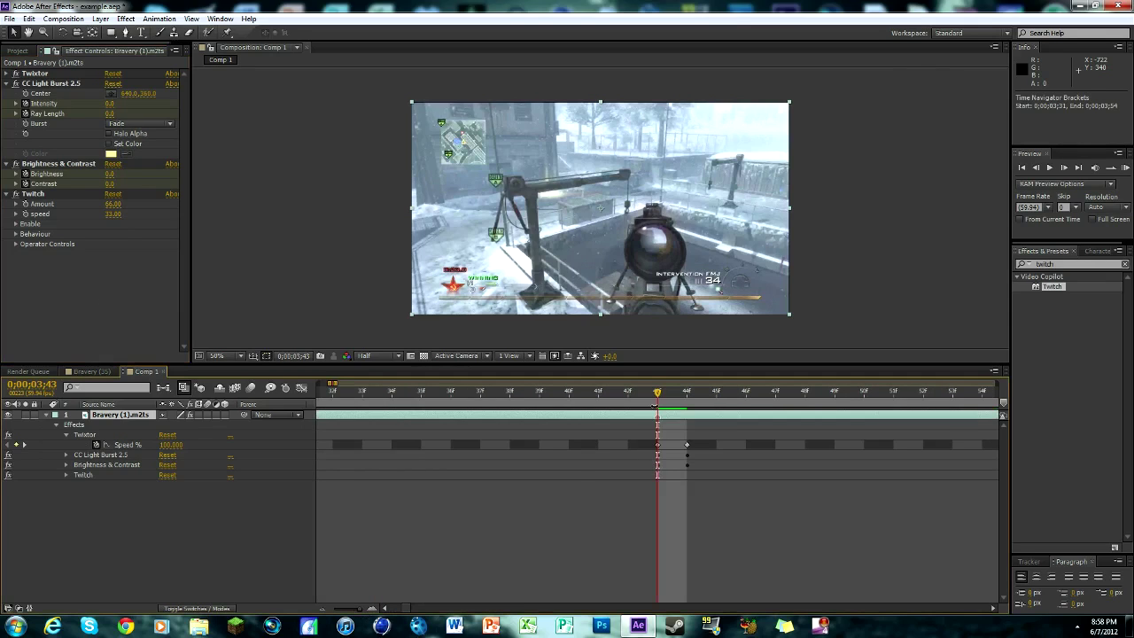
{"action": "left_click", "coordinate": [1066, 168]}
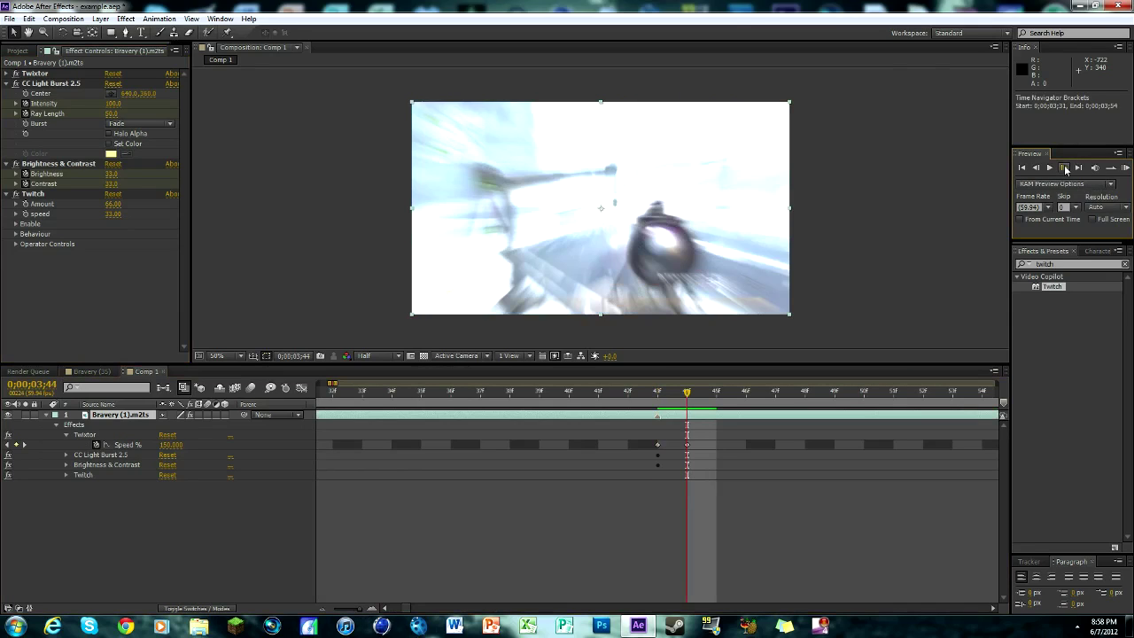
{"action": "left_click", "coordinate": [1036, 169]}
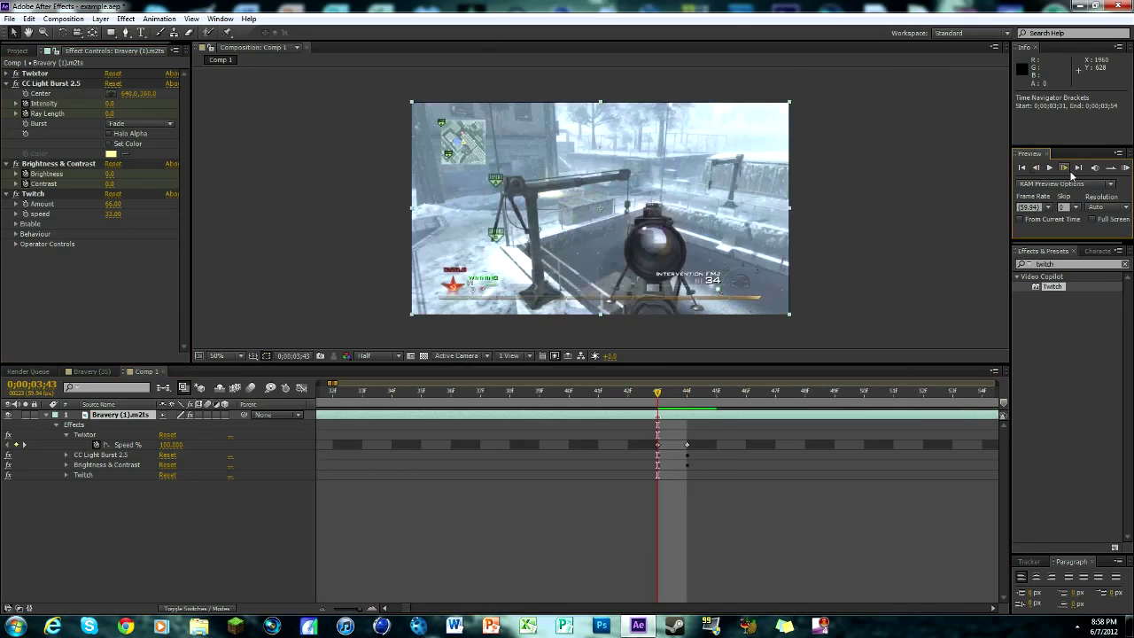
{"action": "left_click", "coordinate": [1079, 168]}
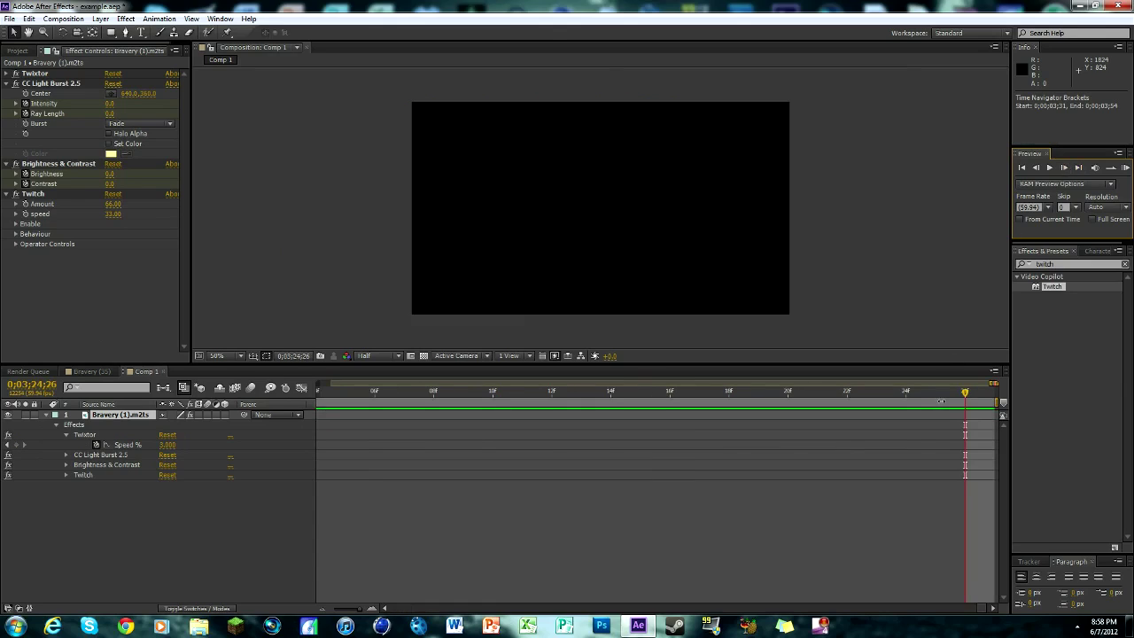
{"action": "left_click_drag", "start_coordinate": [964, 399], "coordinate": [319, 399]}
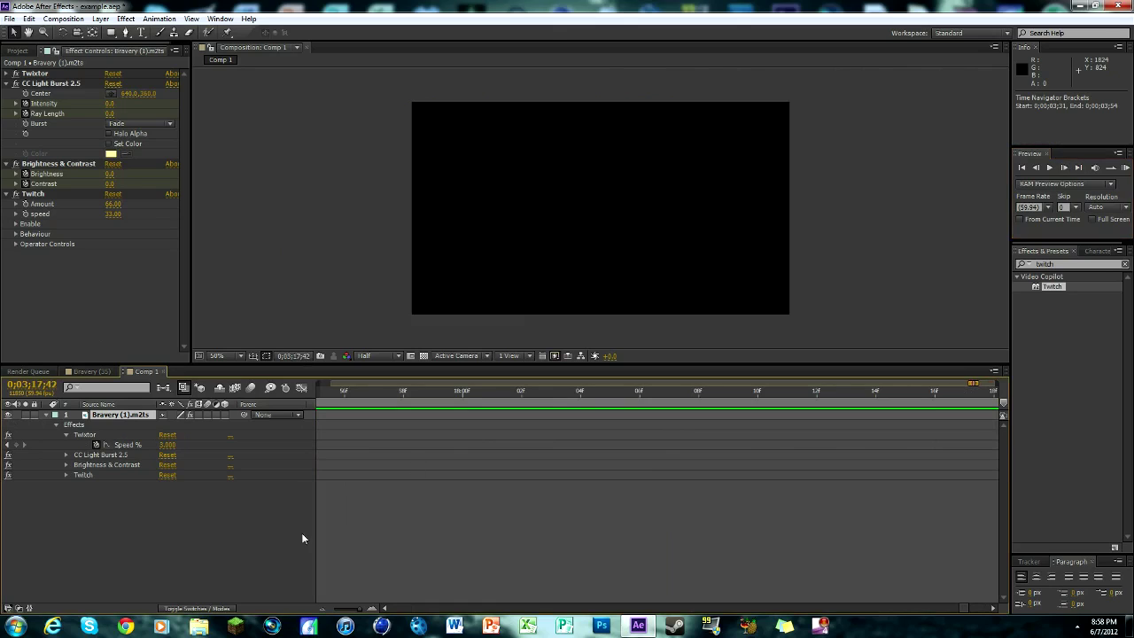
{"action": "left_click_drag", "start_coordinate": [369, 612], "coordinate": [330, 607]}
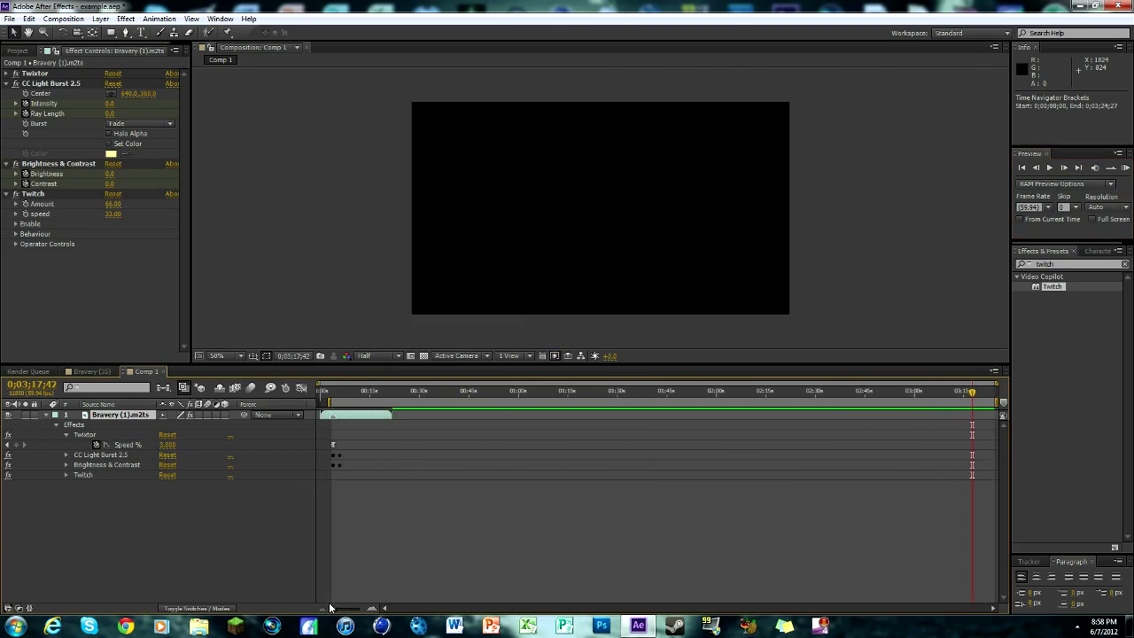
{"action": "left_click_drag", "start_coordinate": [387, 393], "coordinate": [332, 394]}
{"action": "left_click_drag", "start_coordinate": [343, 611], "coordinate": [375, 612]}
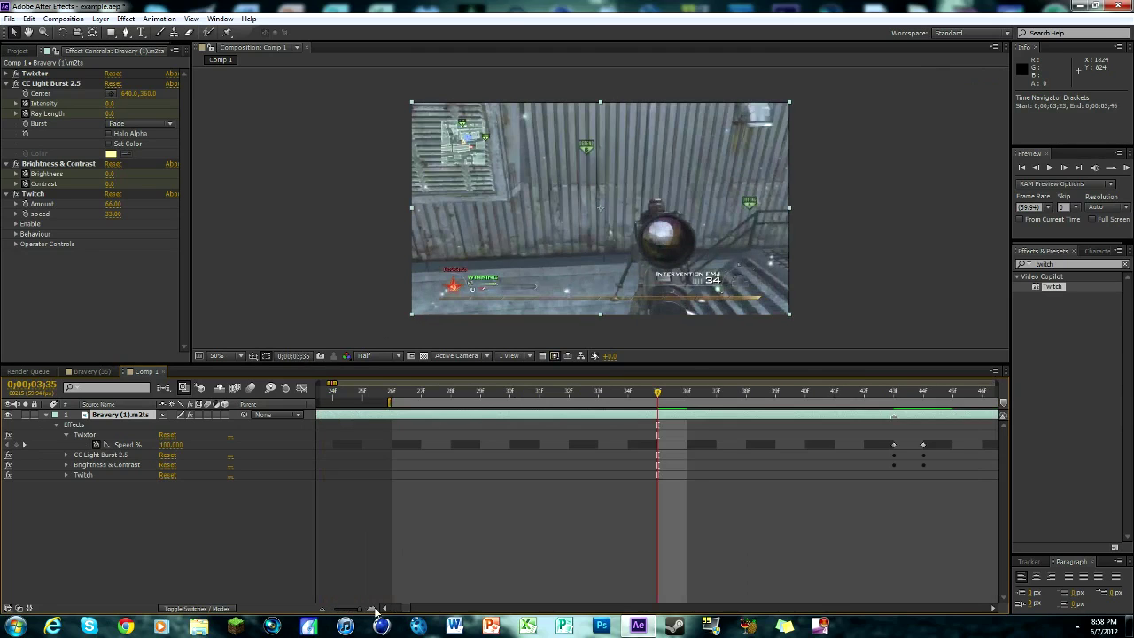
{"action": "left_click_drag", "start_coordinate": [676, 394], "coordinate": [923, 396]}
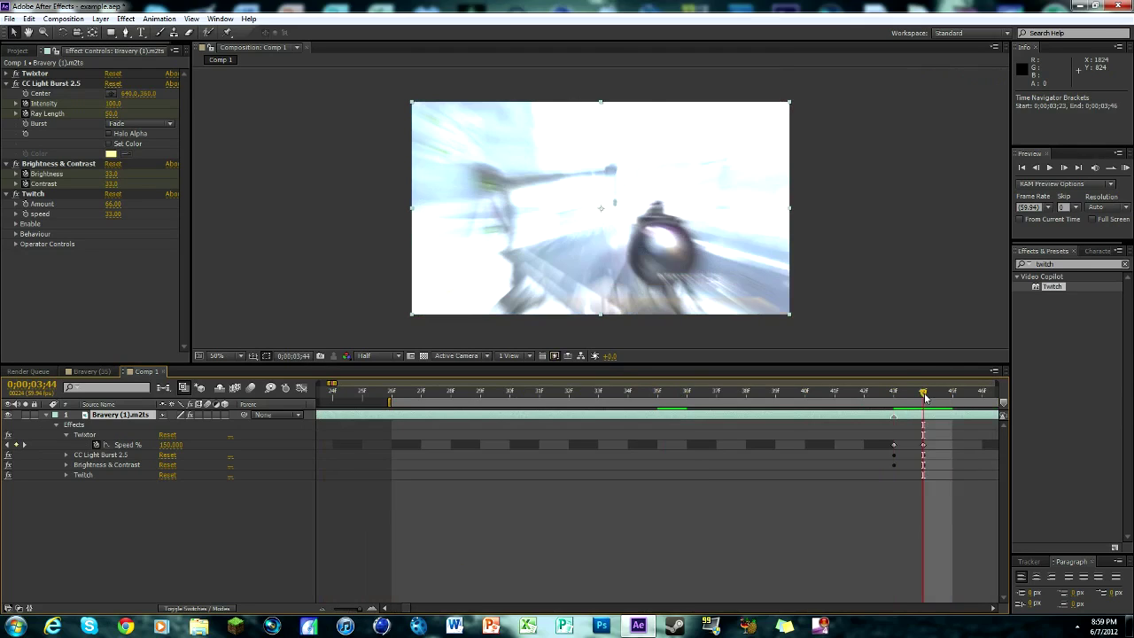
Step: Set Twitch Amount to 0 at 3;43, just before the flash
{"action": "left_click", "coordinate": [27, 205]}
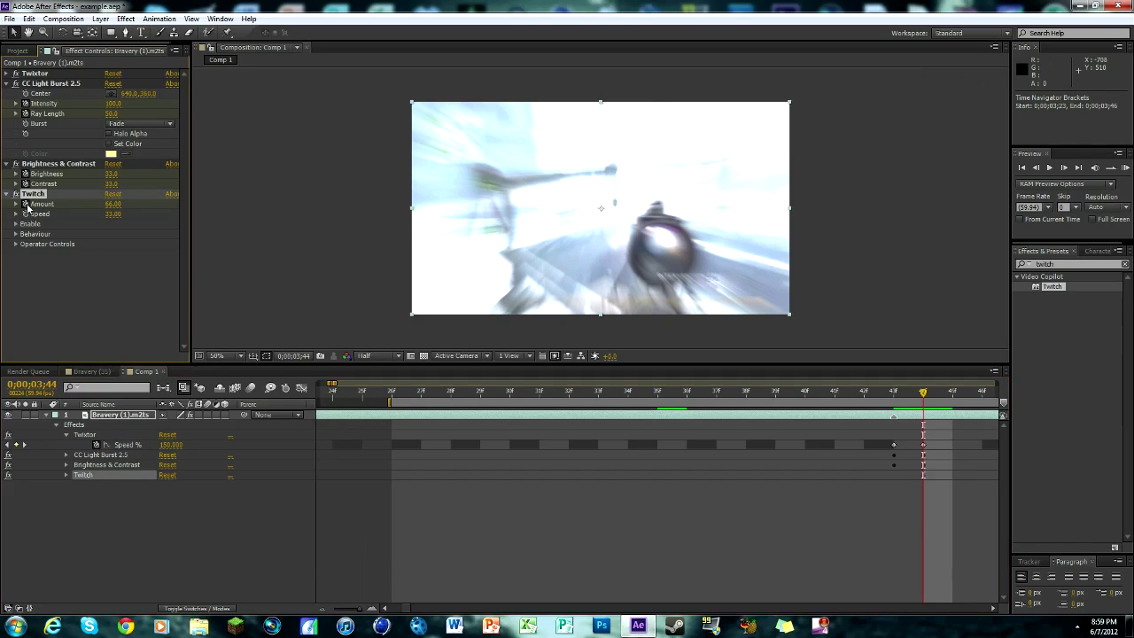
{"action": "left_click", "coordinate": [1032, 169]}
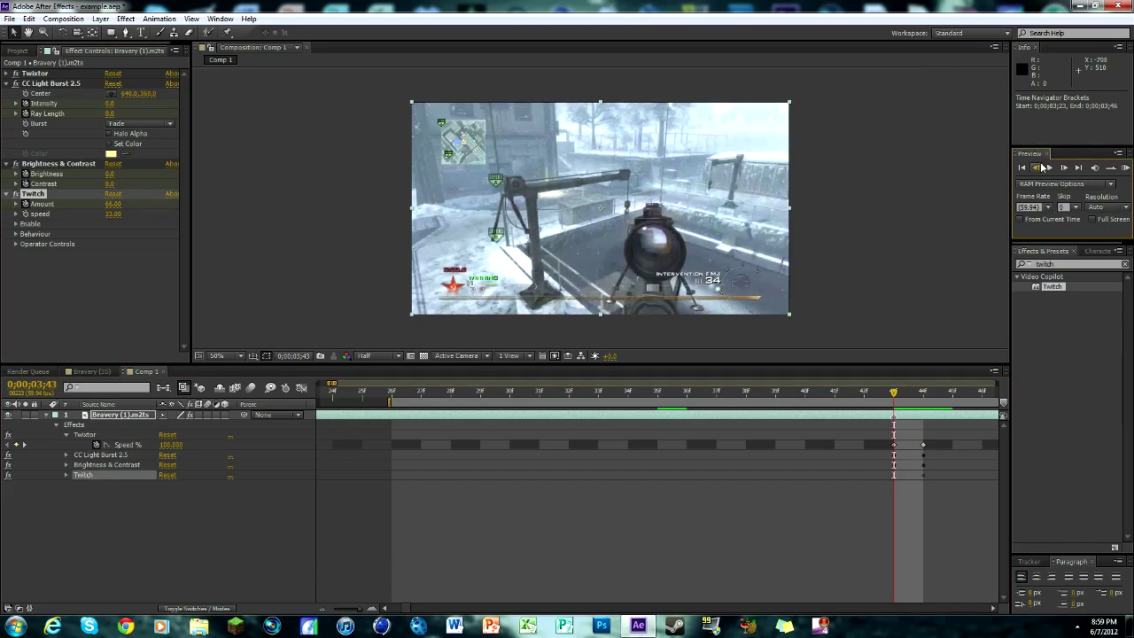
{"action": "left_click", "coordinate": [112, 204]}
{"action": "type", "text": "0"}
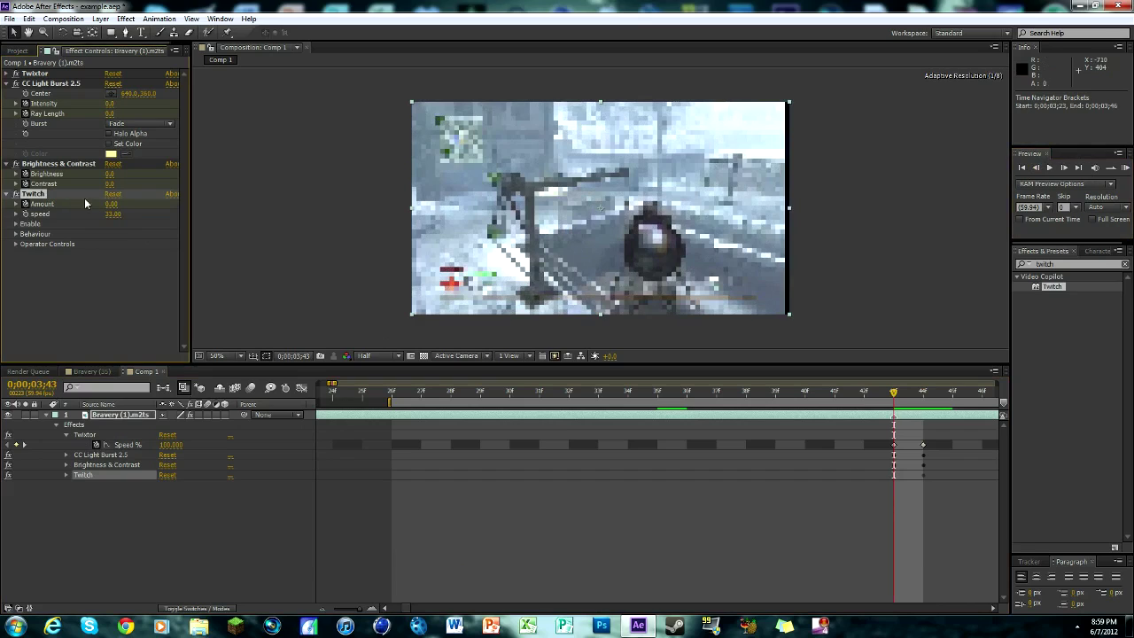
{"action": "key", "text": "Return"}
Step: At 3;44, enable only Blur, Scale and Slide in Twitch's Enable options
{"action": "left_click_drag", "start_coordinate": [895, 396], "coordinate": [918, 396]}
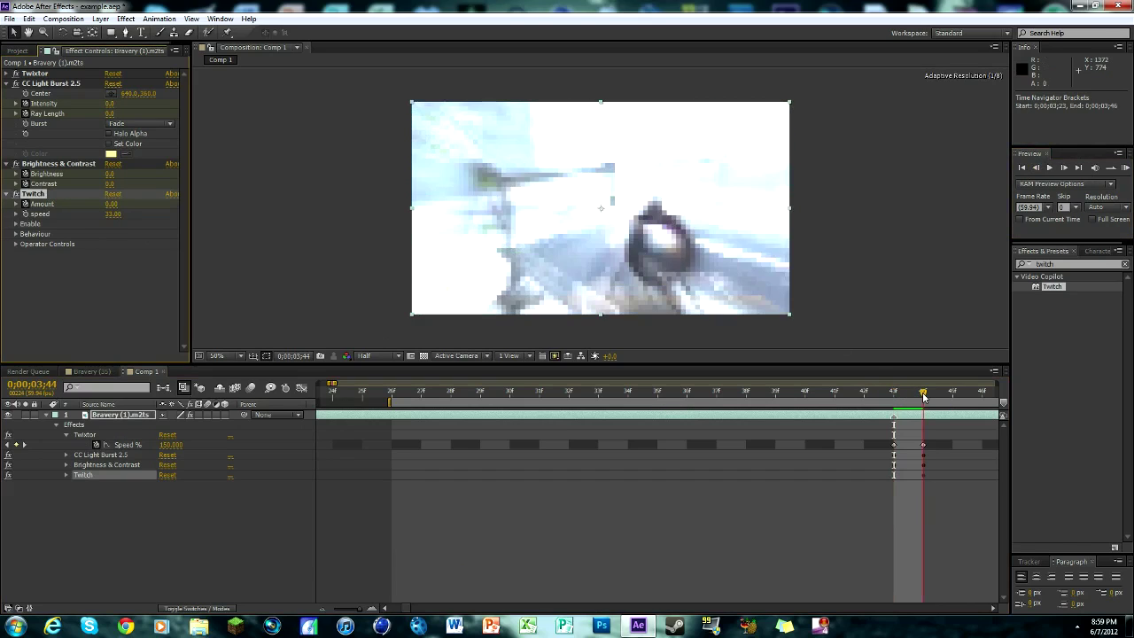
{"action": "left_click", "coordinate": [16, 224]}
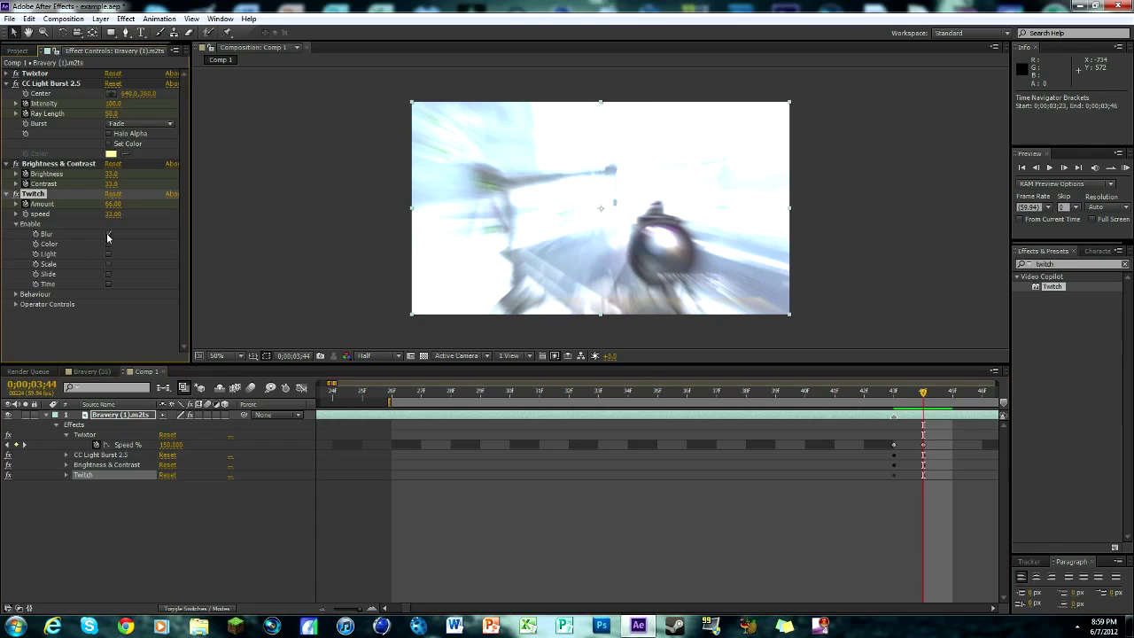
{"action": "left_click", "coordinate": [108, 274]}
{"action": "left_click", "coordinate": [108, 264]}
{"action": "left_click", "coordinate": [108, 244]}
{"action": "left_click", "coordinate": [109, 275]}
{"action": "left_click", "coordinate": [20, 229]}
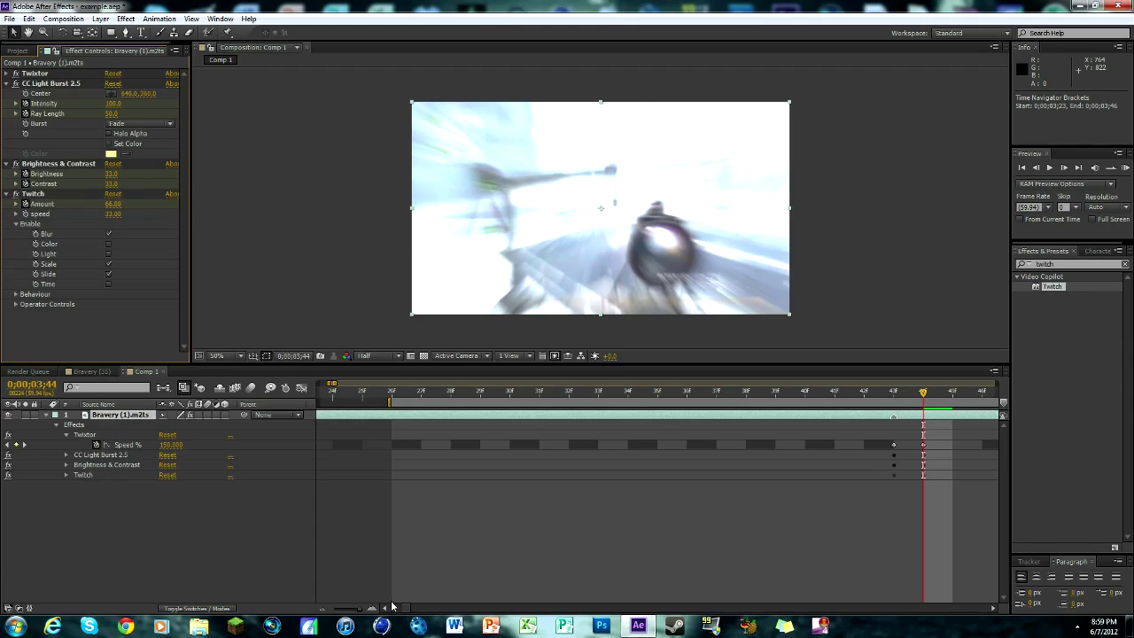
{"action": "left_click_drag", "start_coordinate": [363, 610], "coordinate": [357, 611]}
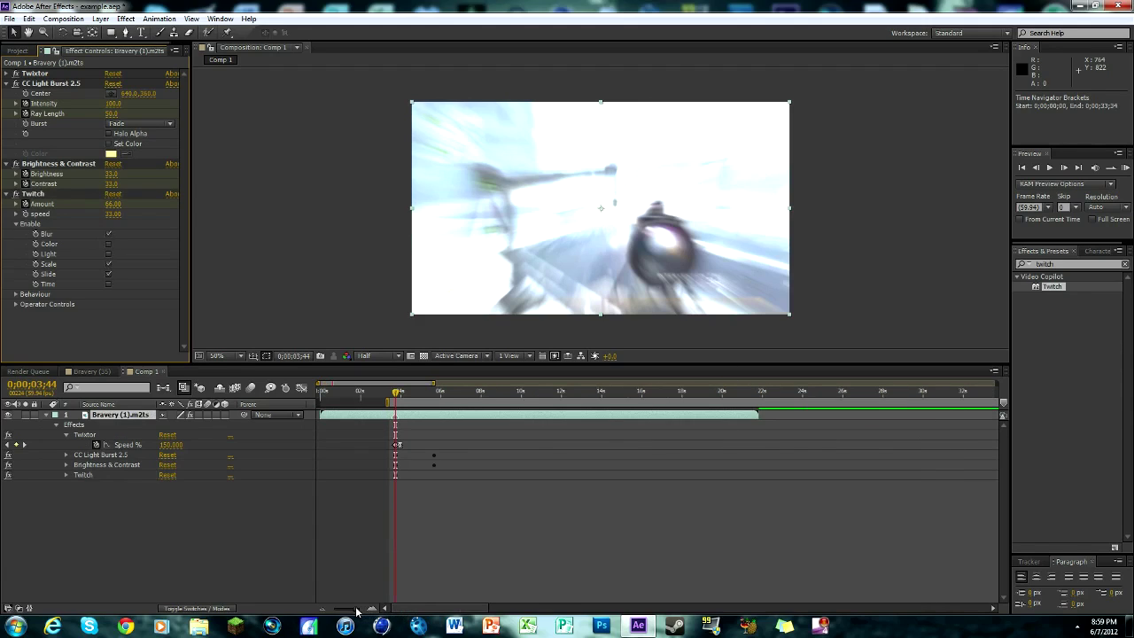
Step: Set Twitch Amount to 0 at 5;35 where the flash ends
{"action": "left_click", "coordinate": [438, 419]}
{"action": "left_click_drag", "start_coordinate": [400, 400], "coordinate": [435, 400]}
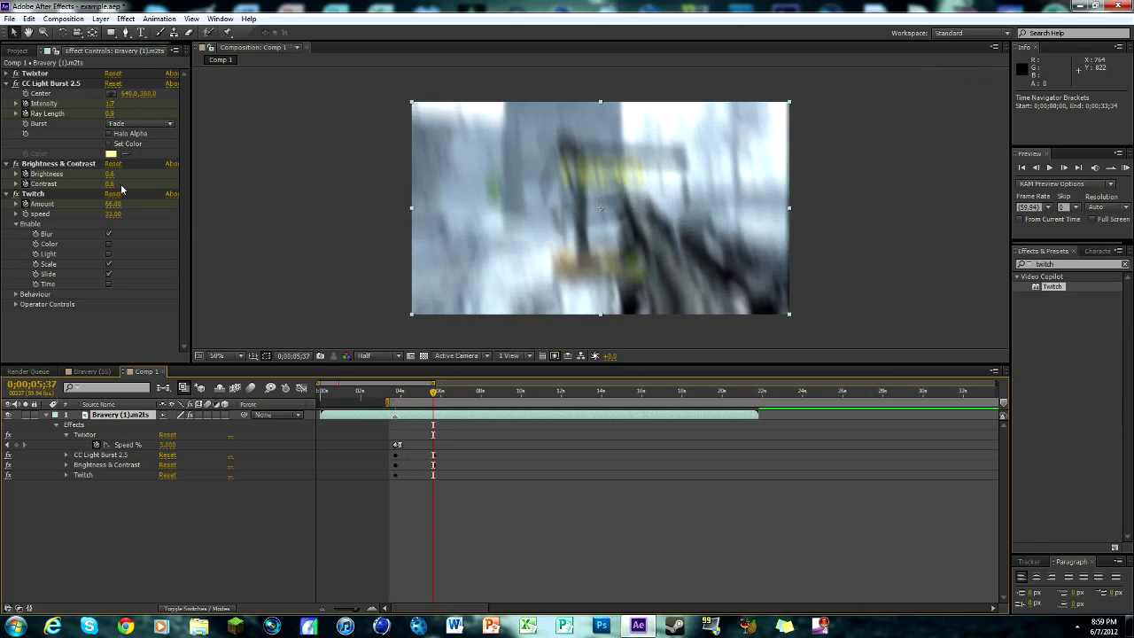
{"action": "left_click", "coordinate": [112, 204]}
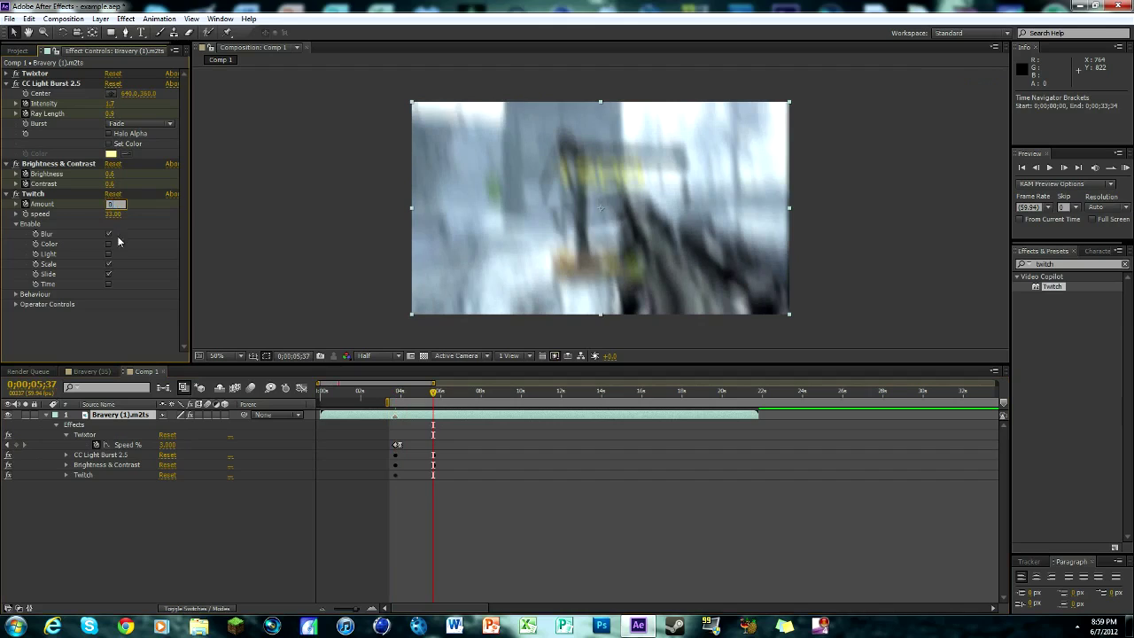
{"action": "type", "text": "00"}
{"action": "key", "text": "Return"}
Step: Step from the 3;43 keyframe into the flash and scrub forward through its fade-out
{"action": "left_click_drag", "start_coordinate": [359, 610], "coordinate": [370, 611]}
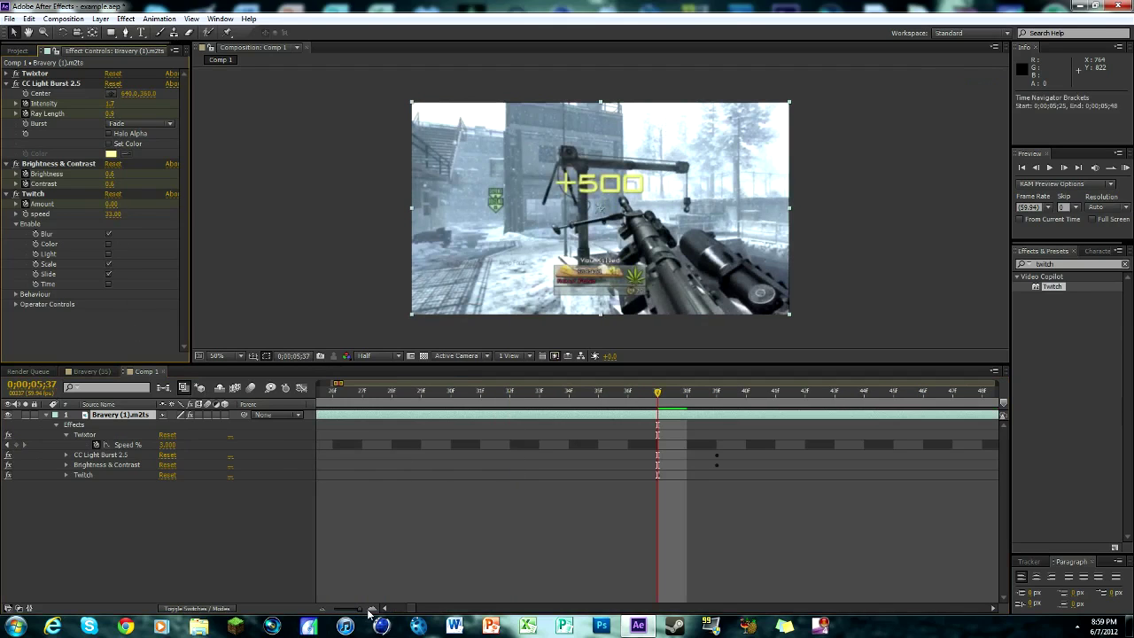
{"action": "left_click", "coordinate": [410, 609]}
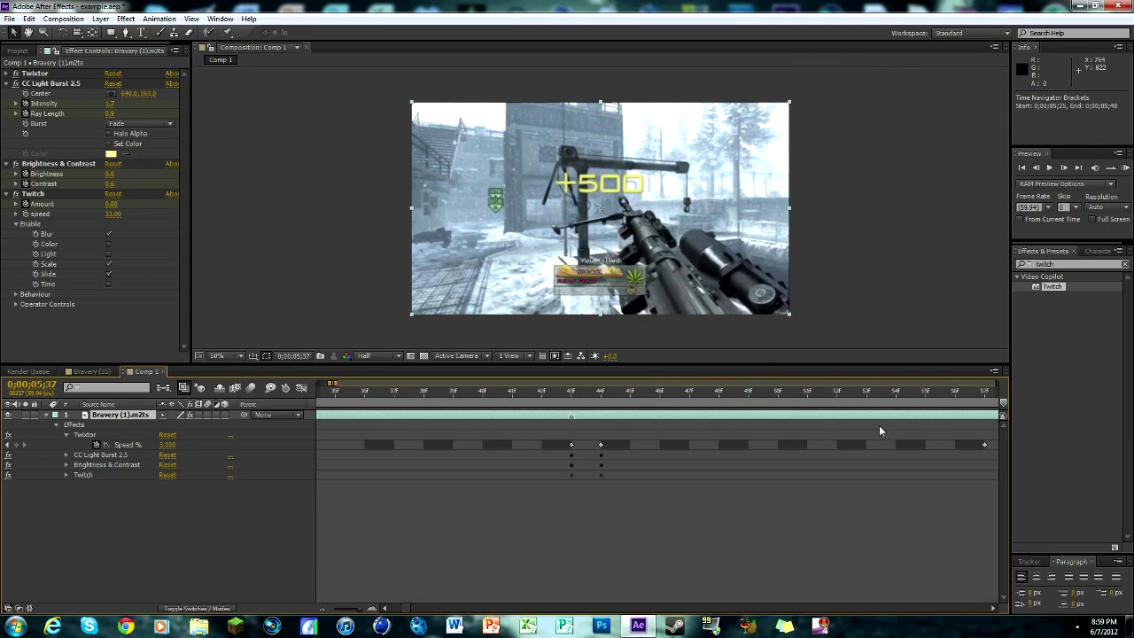
{"action": "left_click", "coordinate": [573, 399]}
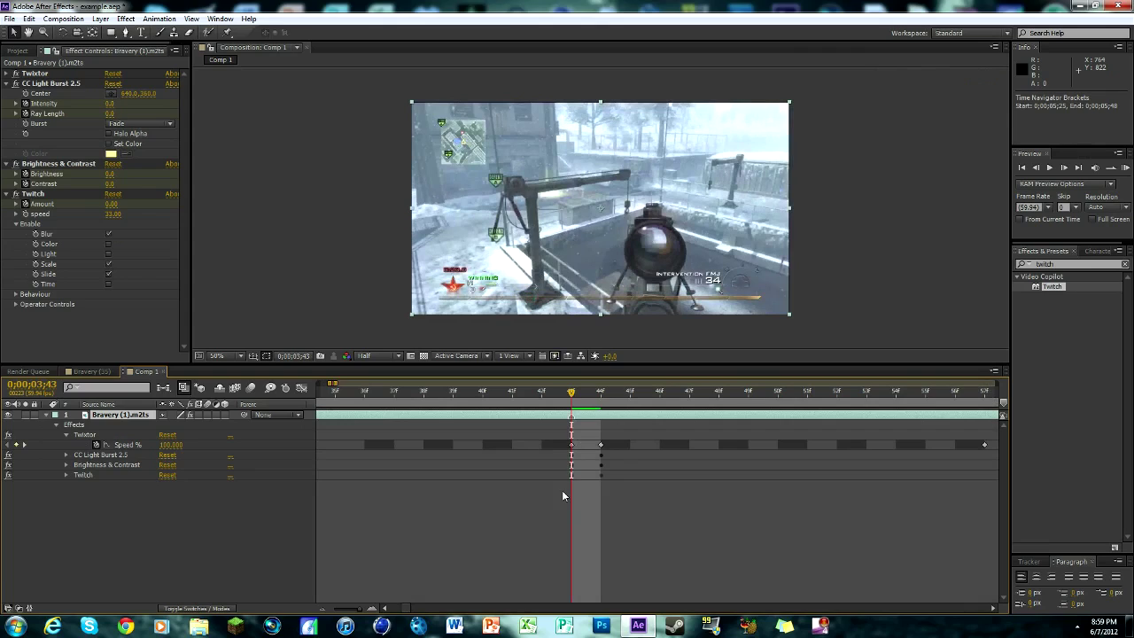
{"action": "left_click", "coordinate": [584, 396]}
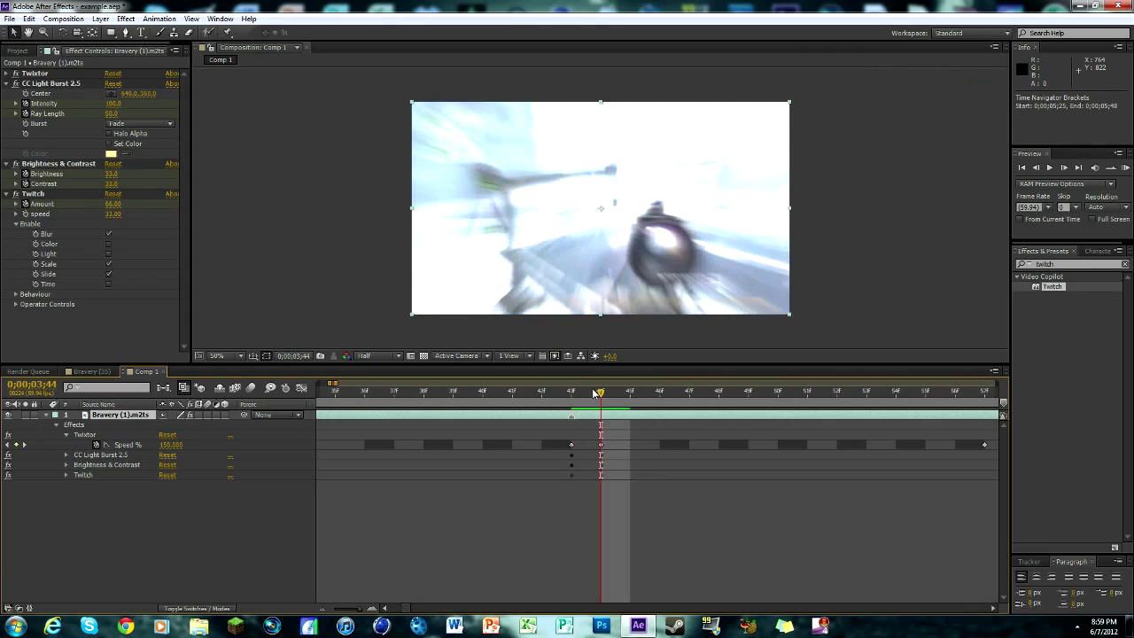
{"action": "left_click", "coordinate": [7, 77]}
{"action": "left_click", "coordinate": [7, 76]}
{"action": "left_click", "coordinate": [7, 75]}
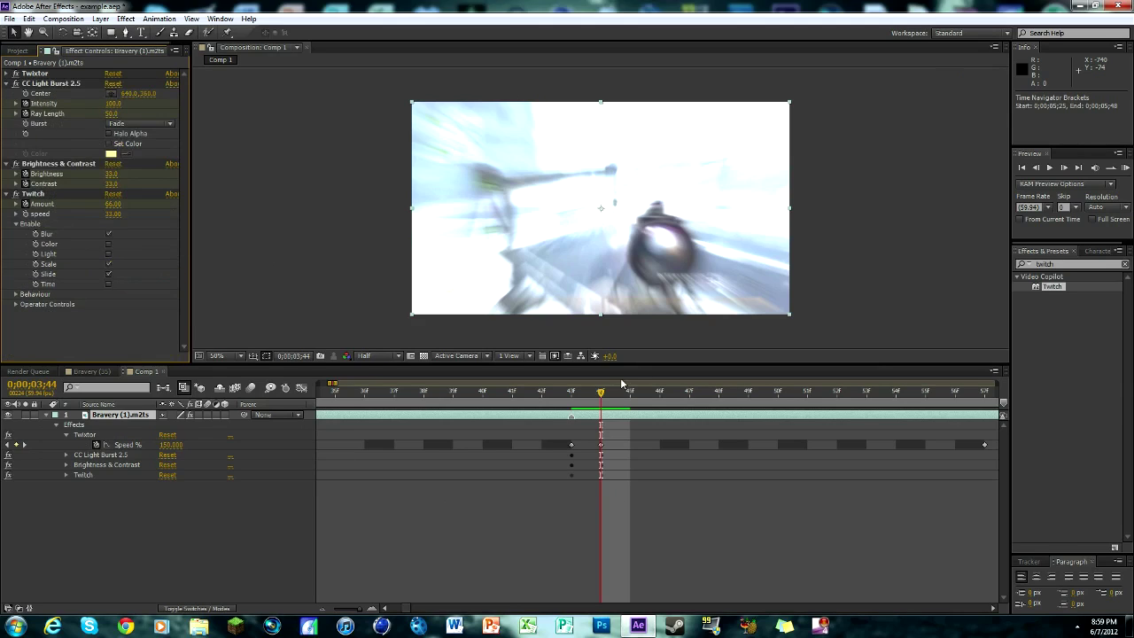
{"action": "left_click_drag", "start_coordinate": [615, 396], "coordinate": [697, 396]}
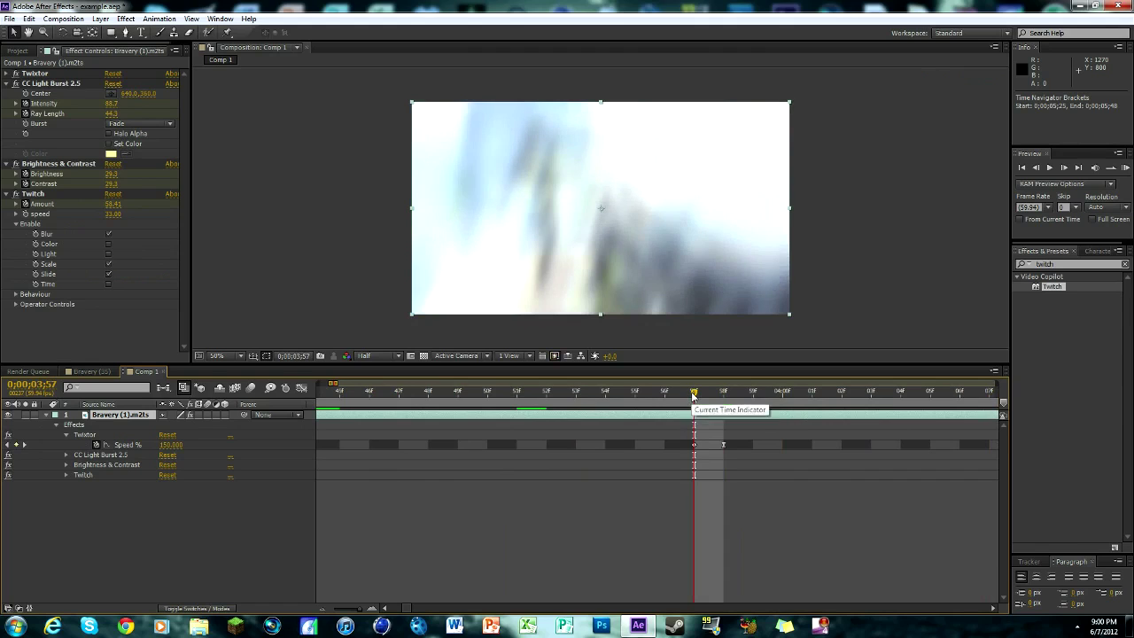
Step: Scrub past the flash, zoom out to the whole comp and start a RAM Preview
{"action": "left_click_drag", "start_coordinate": [701, 396], "coordinate": [916, 437]}
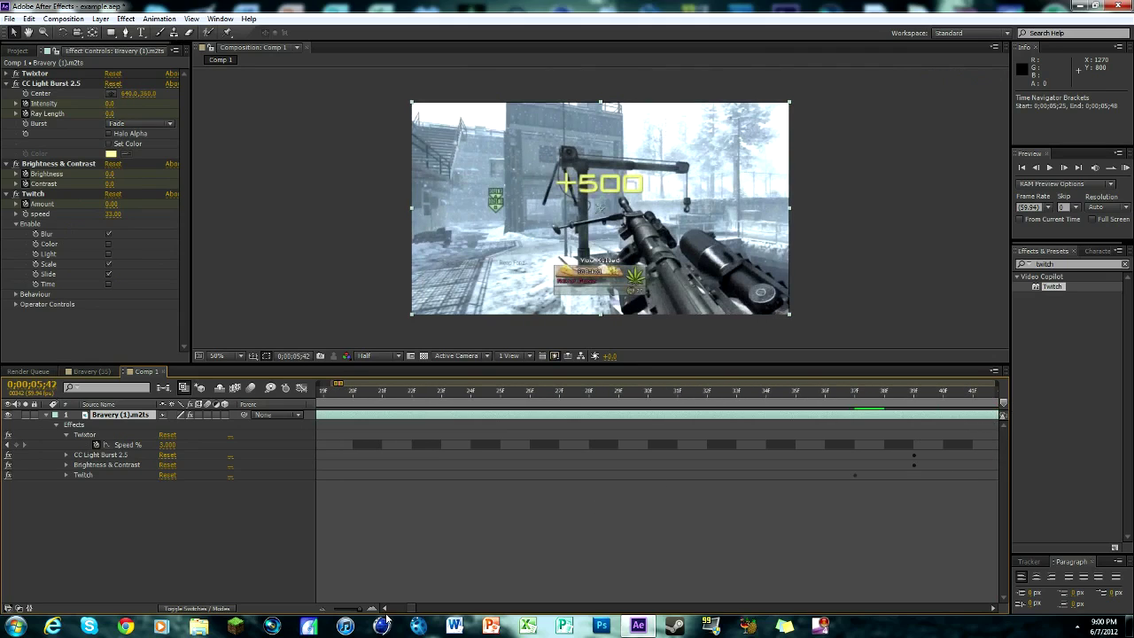
{"action": "left_click_drag", "start_coordinate": [358, 610], "coordinate": [350, 609]}
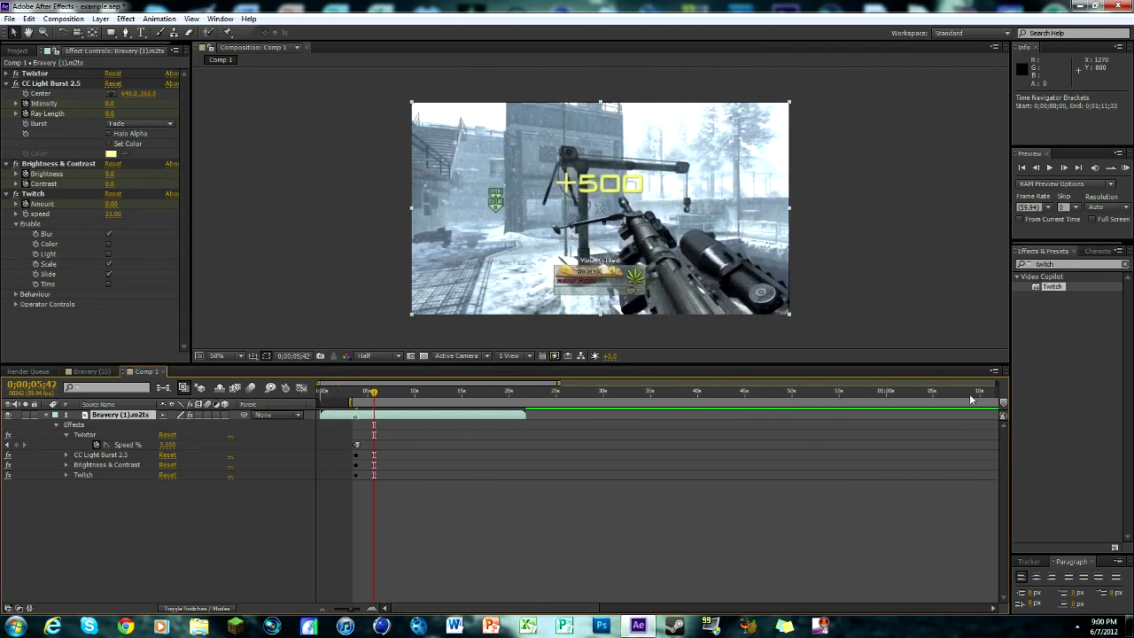
{"action": "left_click", "coordinate": [1125, 167]}
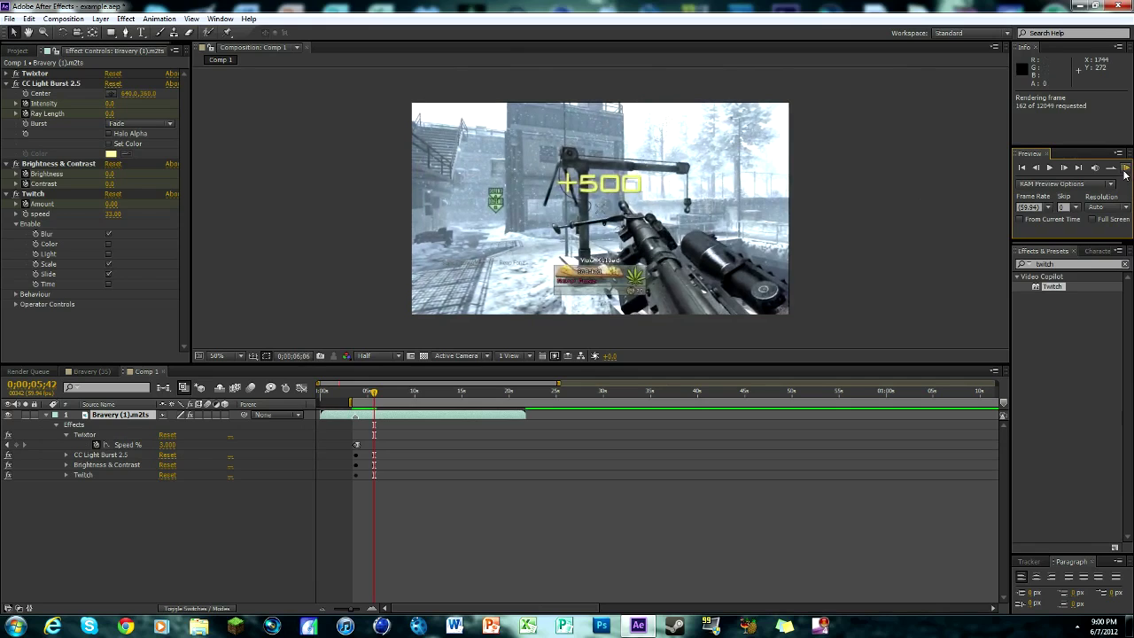
Step: Stop the preview and show CC Light Burst, Brightness & Contrast and Twitch properties in the timeline
{"action": "key", "text": "space"}
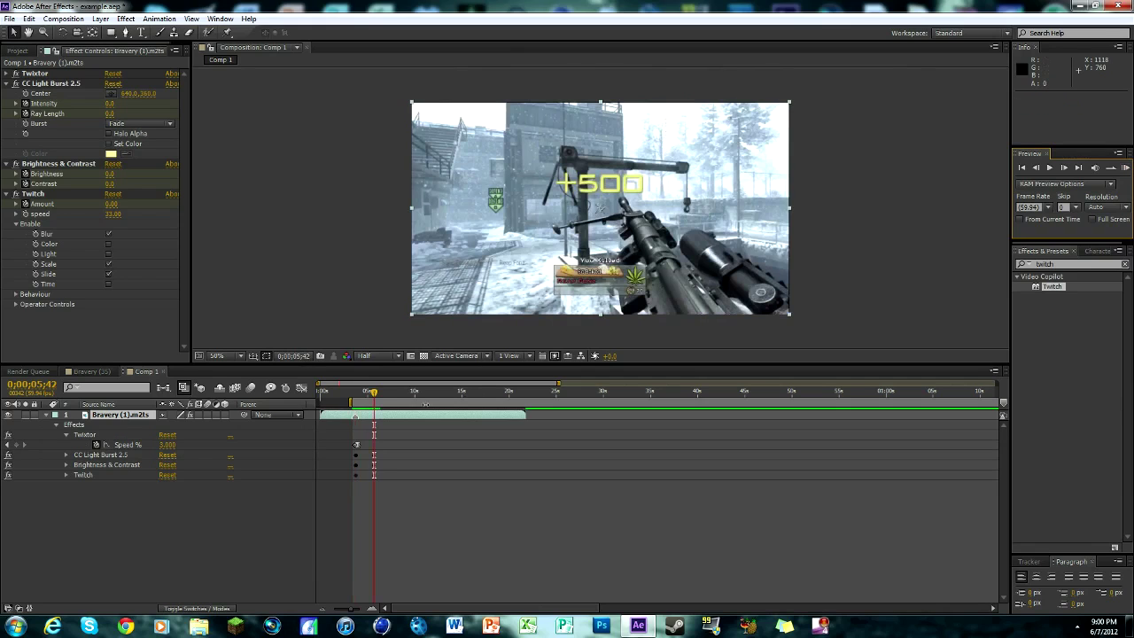
{"action": "mouse_move", "coordinate": [372, 400]}
{"action": "left_mouse_down"}
{"action": "mouse_move", "coordinate": [352, 397]}
{"action": "mouse_move", "coordinate": [378, 395]}
{"action": "left_mouse_up"}
{"action": "left_click", "coordinate": [66, 435]}
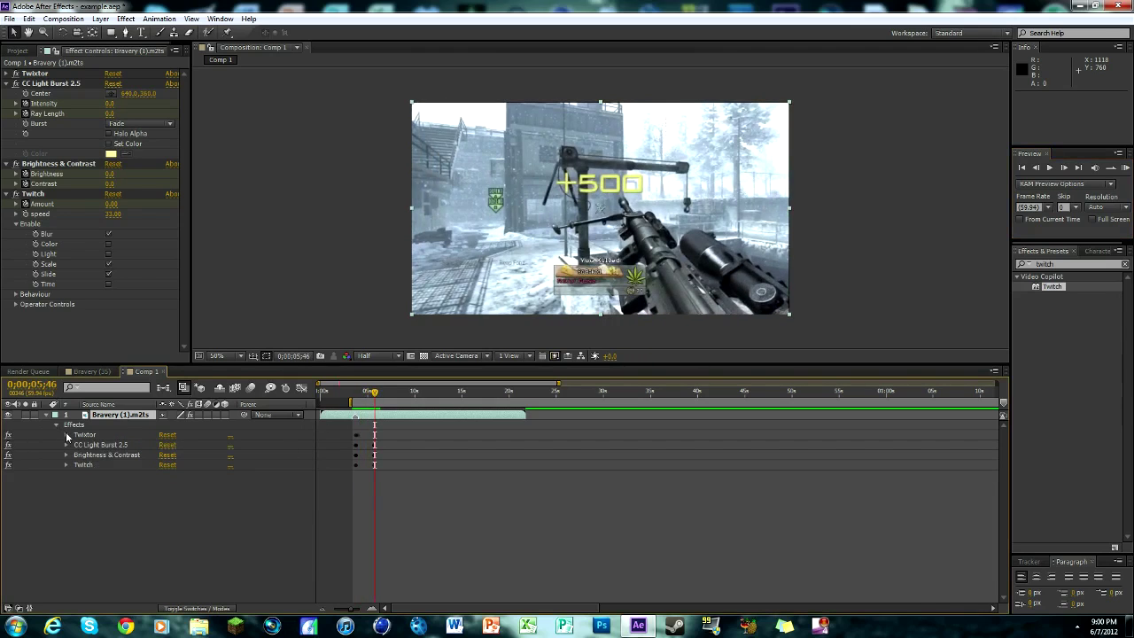
{"action": "left_click", "coordinate": [54, 415]}
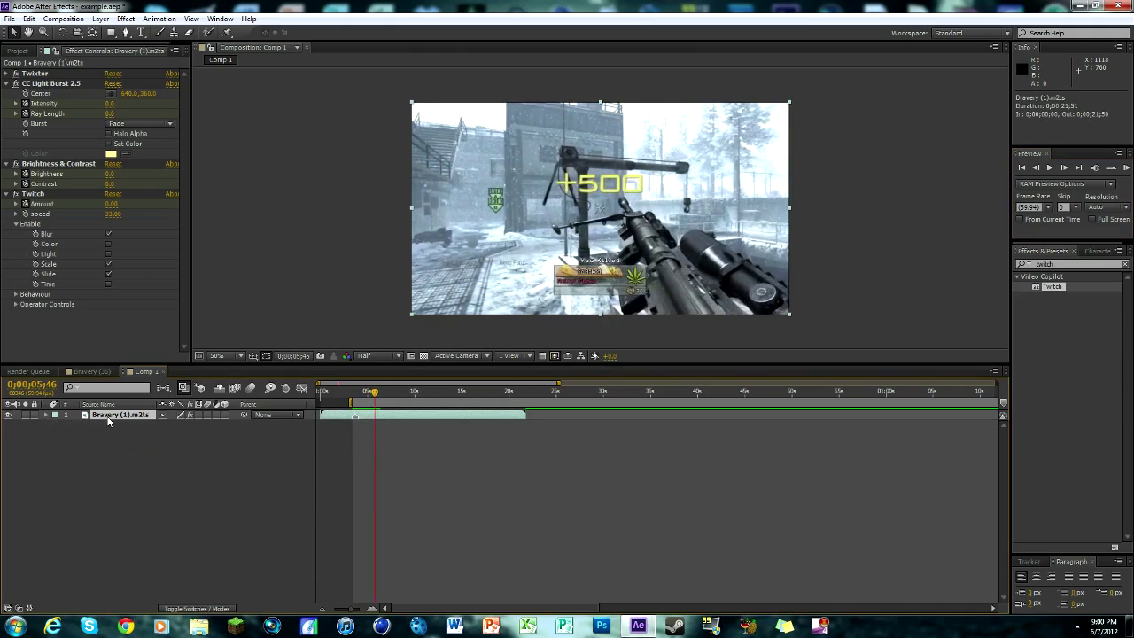
{"action": "key", "text": "e"}
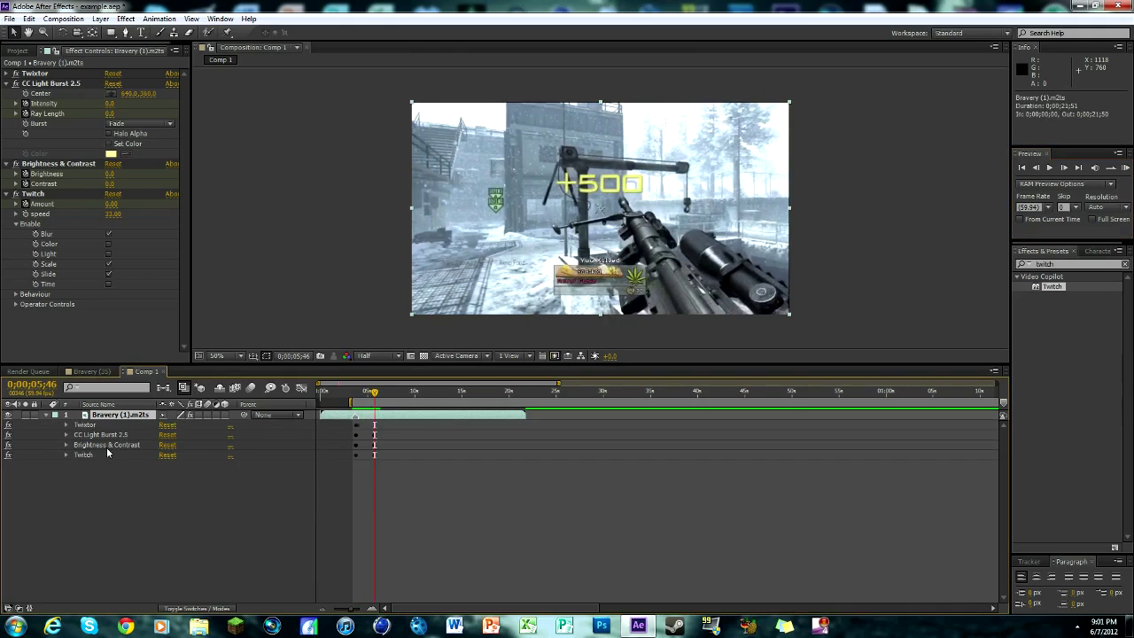
{"action": "left_click", "coordinate": [65, 434]}
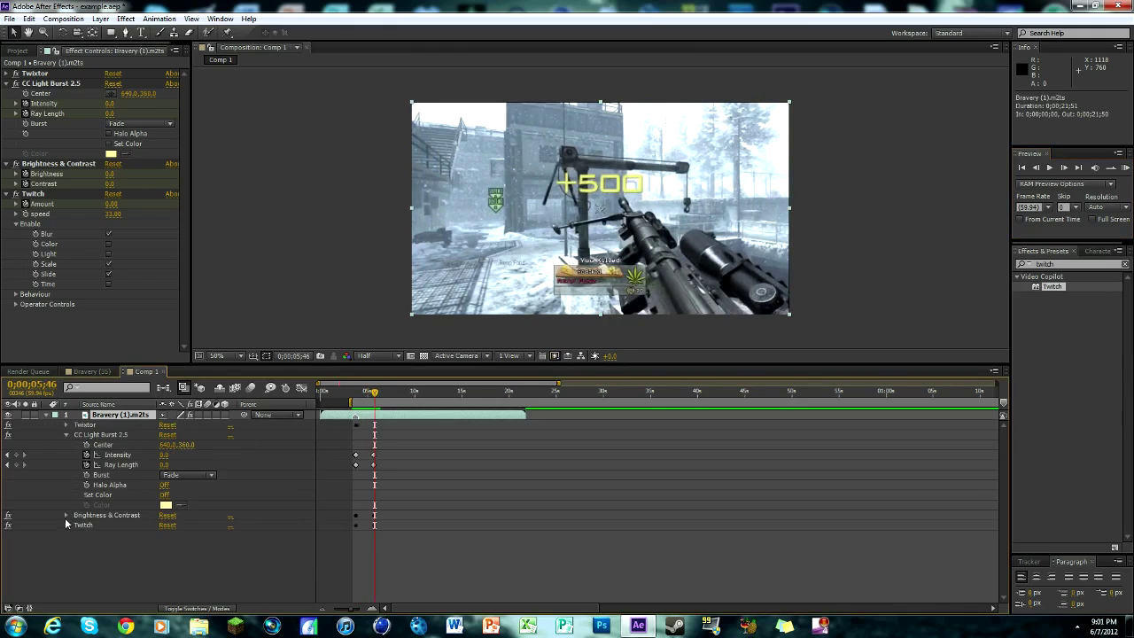
{"action": "left_click", "coordinate": [67, 516]}
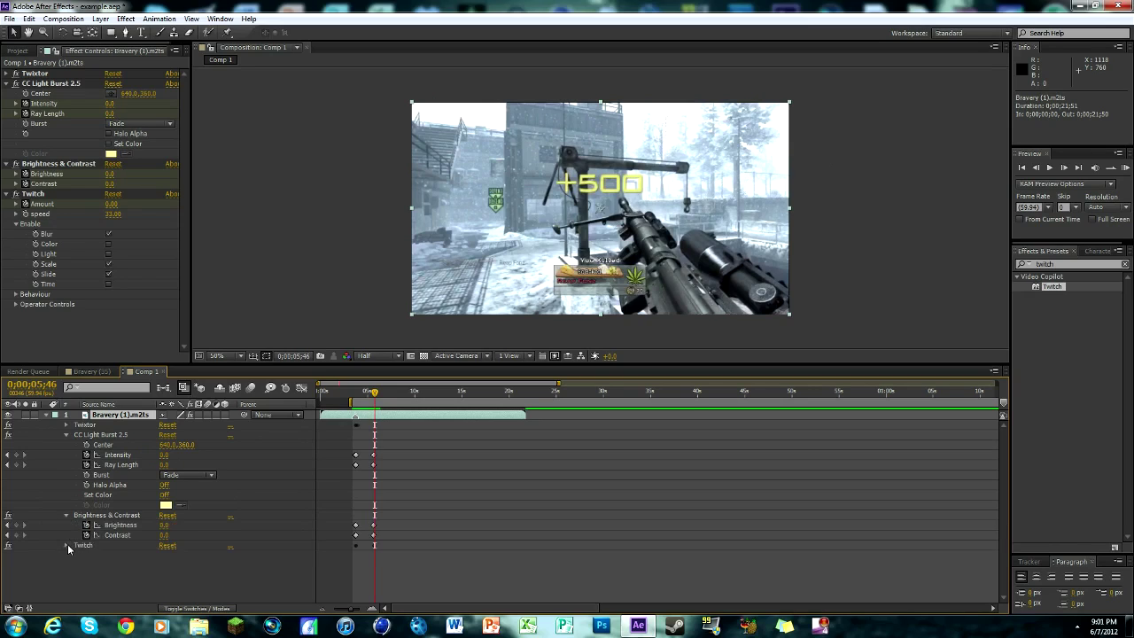
{"action": "left_click", "coordinate": [66, 545]}
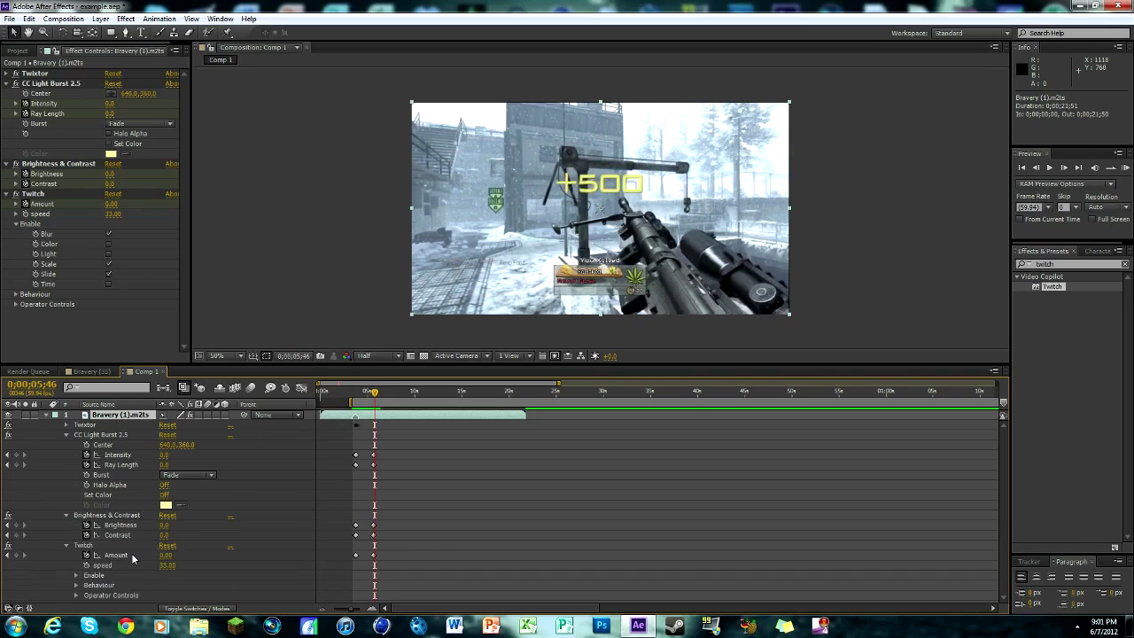
Step: Move the three effects' closing keyframes earlier to 0;00;04;58
{"action": "left_click_drag", "start_coordinate": [391, 449], "coordinate": [406, 472]}
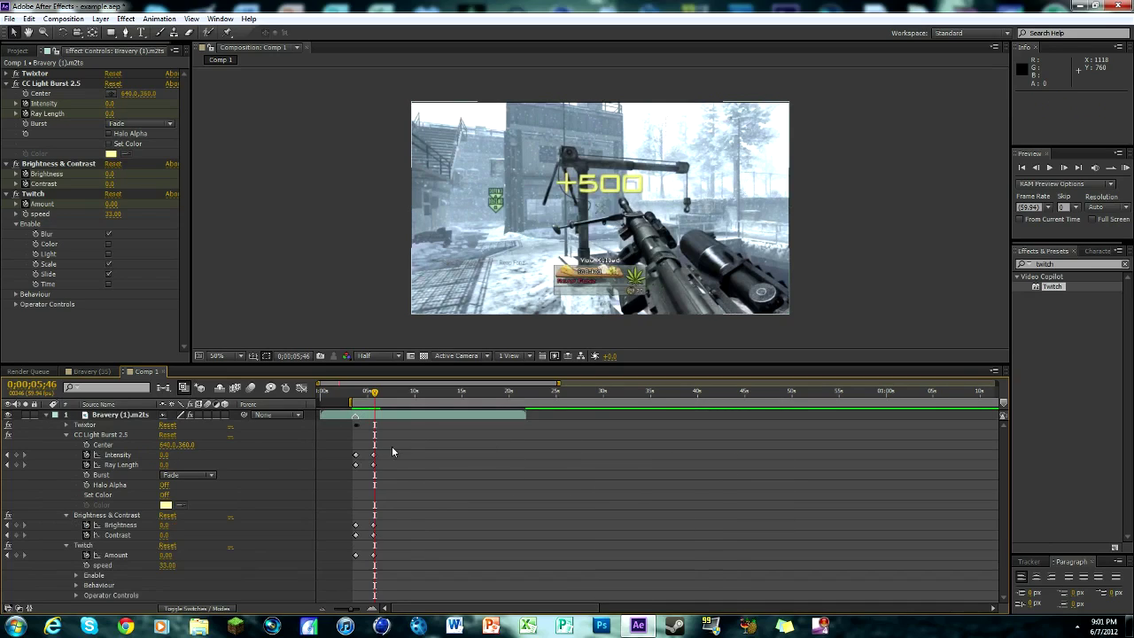
{"action": "left_click_drag", "start_coordinate": [404, 442], "coordinate": [369, 613]}
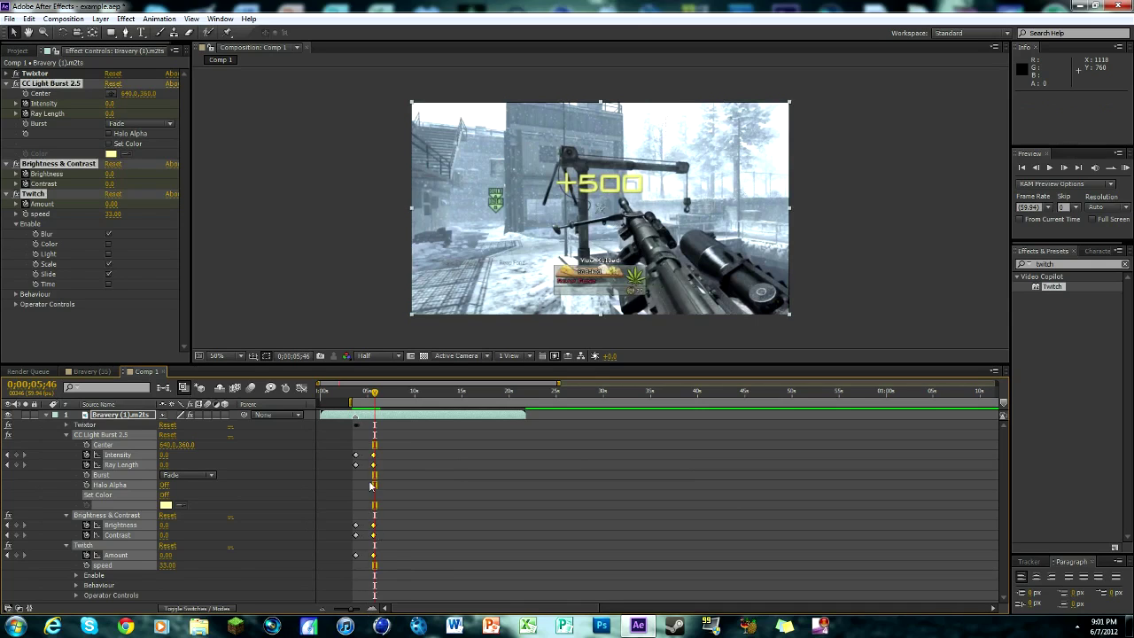
{"action": "mouse_move", "coordinate": [373, 455]}
{"action": "left_mouse_down"}
{"action": "mouse_move", "coordinate": [905, 483]}
{"action": "mouse_move", "coordinate": [913, 459]}
{"action": "mouse_move", "coordinate": [368, 466]}
{"action": "left_mouse_up"}
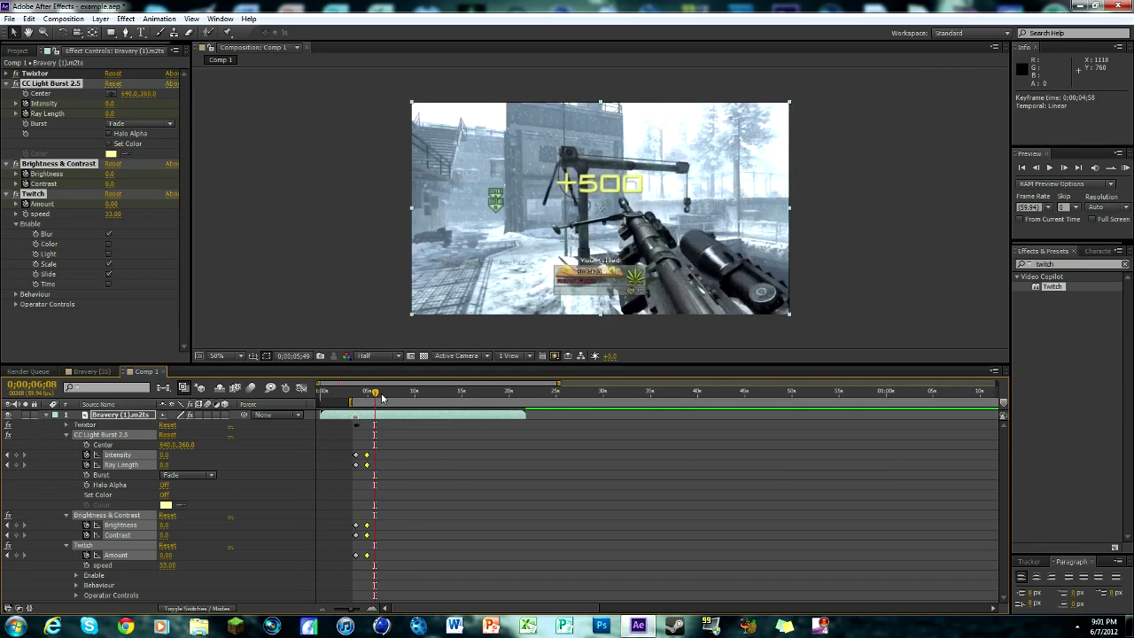
Step: Return before the flash and RAM Preview the retimed flash and shake, restarting it once
{"action": "mouse_move", "coordinate": [374, 393]}
{"action": "left_mouse_down"}
{"action": "mouse_move", "coordinate": [349, 398]}
{"action": "mouse_move", "coordinate": [396, 396]}
{"action": "left_mouse_up"}
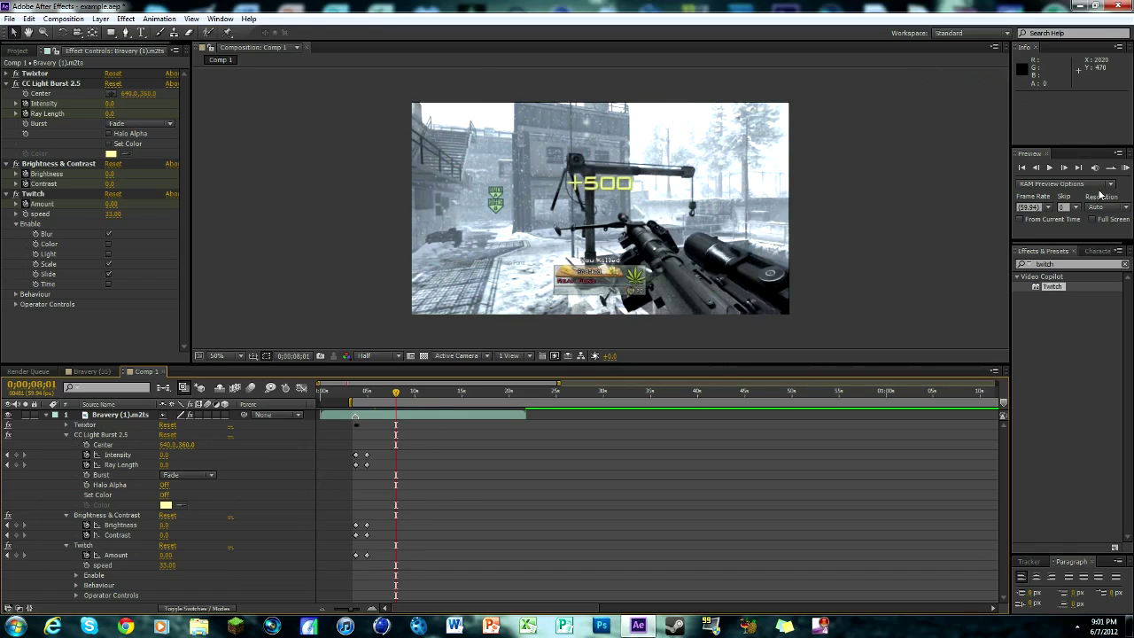
{"action": "left_click", "coordinate": [1125, 168]}
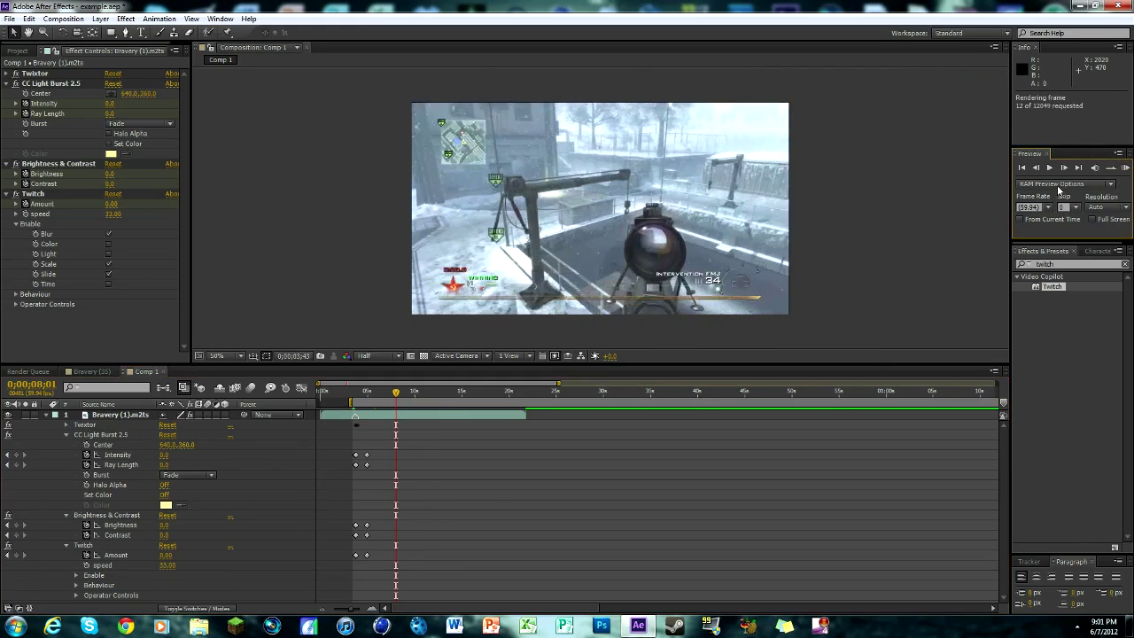
{"action": "left_click", "coordinate": [1056, 190]}
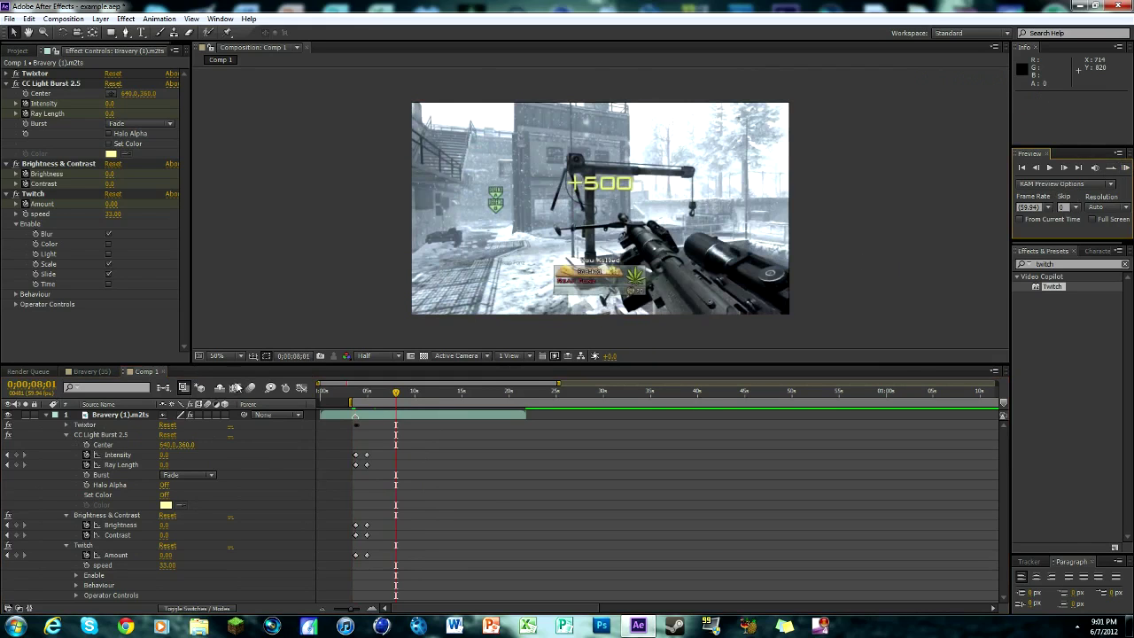
{"action": "left_click", "coordinate": [235, 388]}
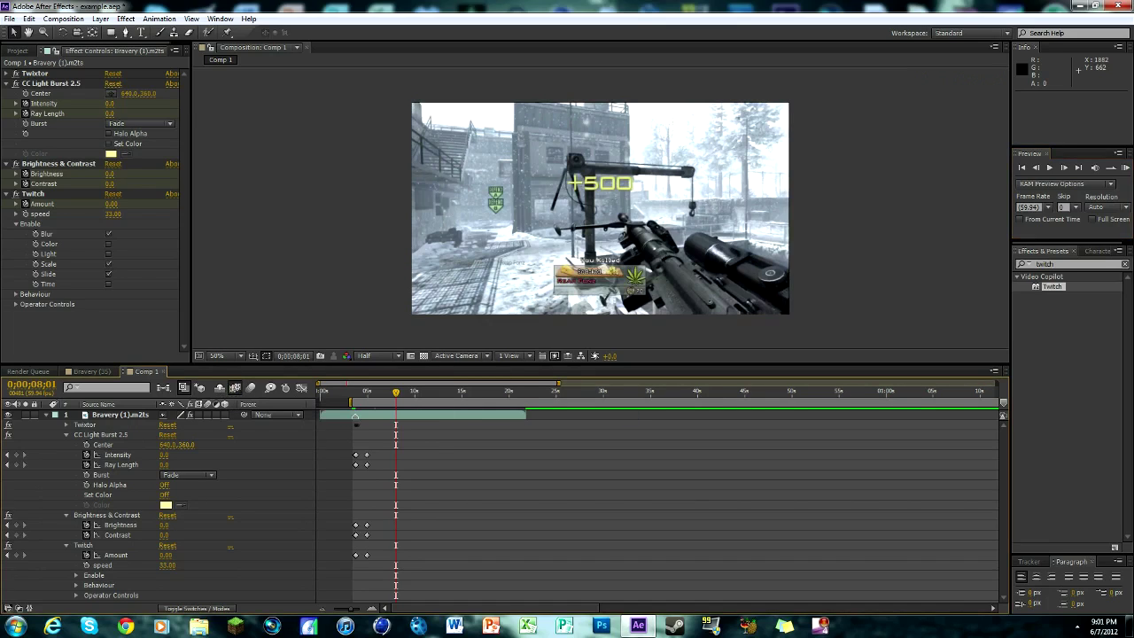
{"action": "left_click", "coordinate": [1126, 168]}
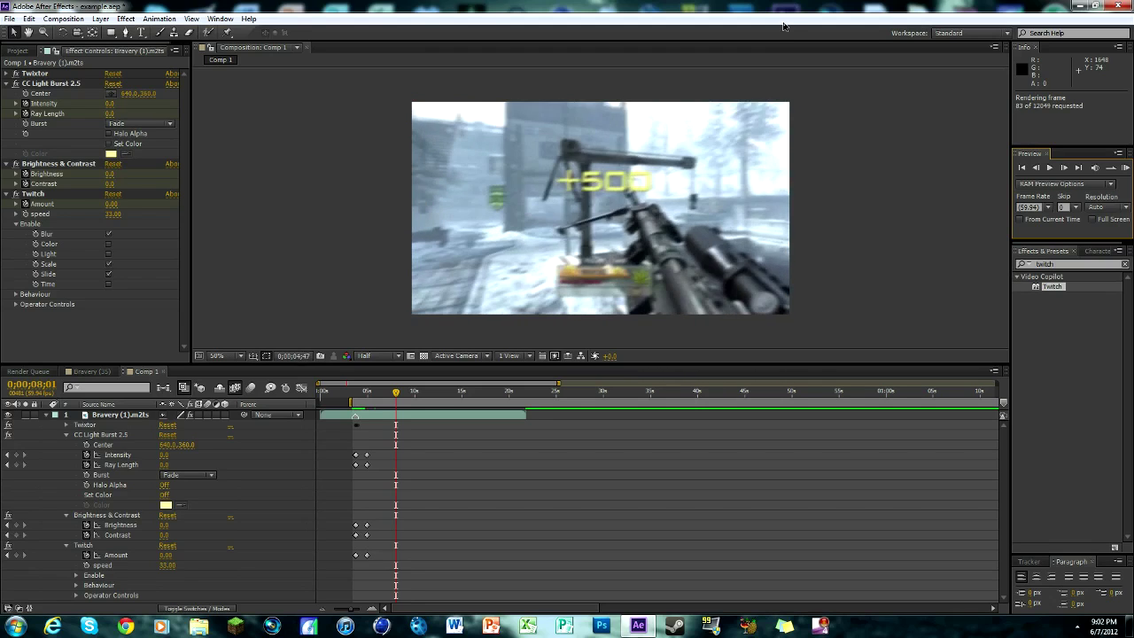
Step: Stop the running render and start a fresh RAM Preview of the finished clip
{"action": "left_click", "coordinate": [757, 255]}
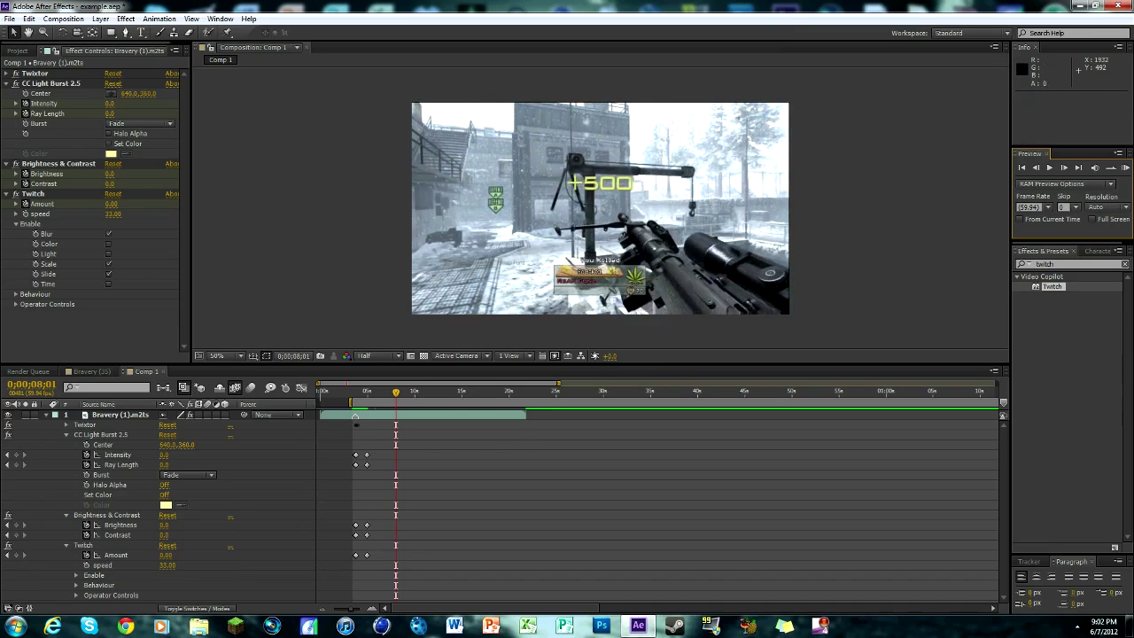
{"action": "left_click", "coordinate": [1126, 169]}
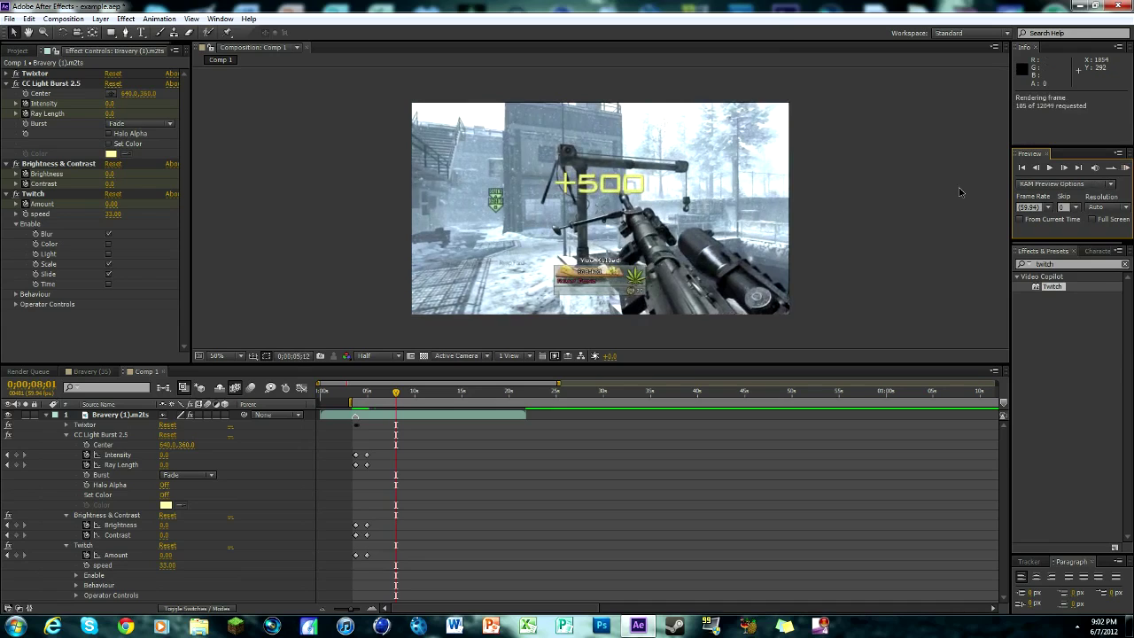